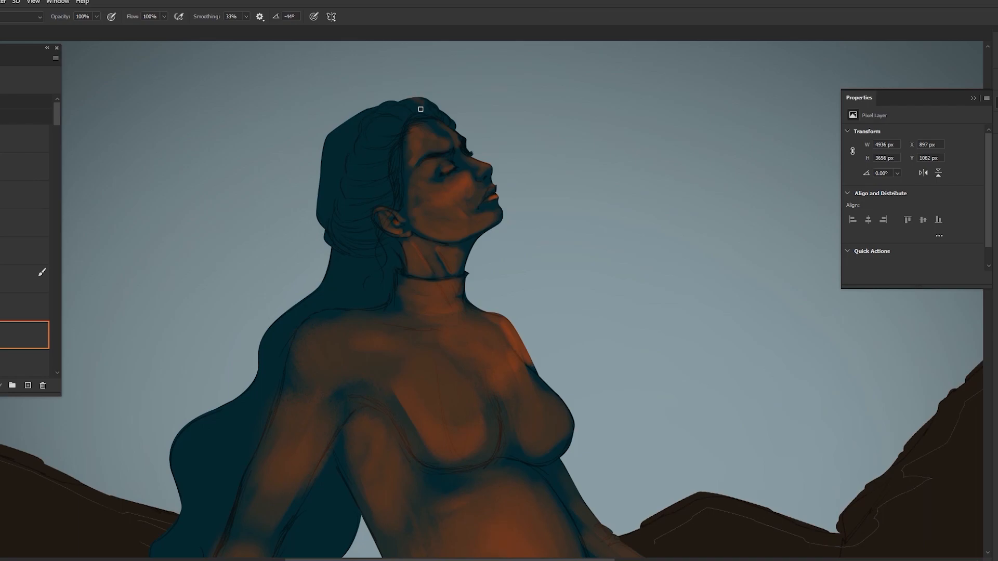
Paint orange light strokes along the braided hair and the strands falling behind the woman's neck.
{"action": "left_click_drag", "start_coordinate": [347, 127], "coordinate": [327, 176]}
{"action": "left_click_drag", "start_coordinate": [338, 261], "coordinate": [412, 150]}
{"action": "left_click_drag", "start_coordinate": [412, 153], "coordinate": [346, 268]}
Undo the last five brush strokes on the hair.
{"action": "key", "text": "ctrl+z"}
{"action": "key", "text": "ctrl+z"}
{"action": "key", "text": "ctrl+z"}
{"action": "key", "text": "ctrl+z"}
{"action": "key", "text": "ctrl+z"}
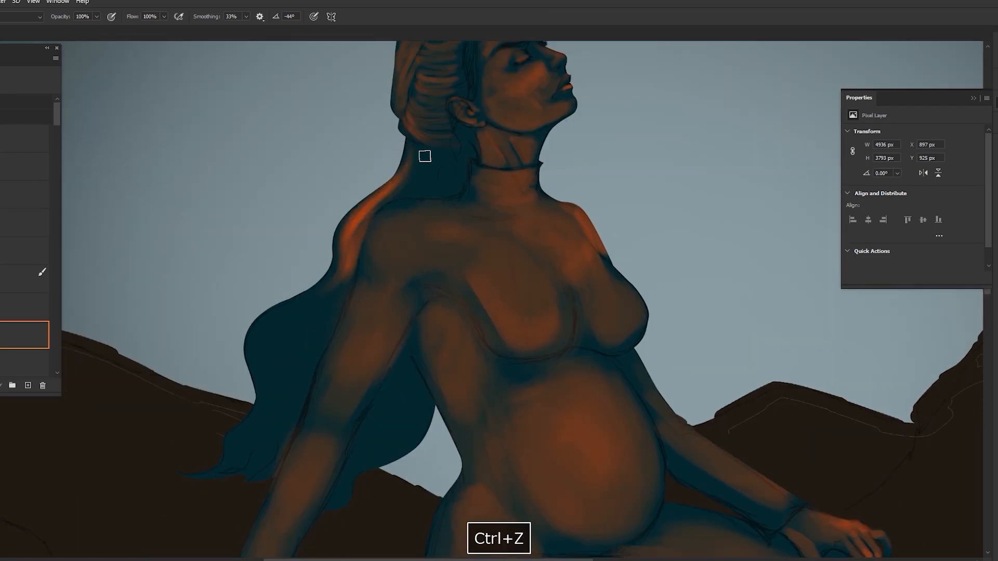
{"action": "key", "text": "ctrl+0"}
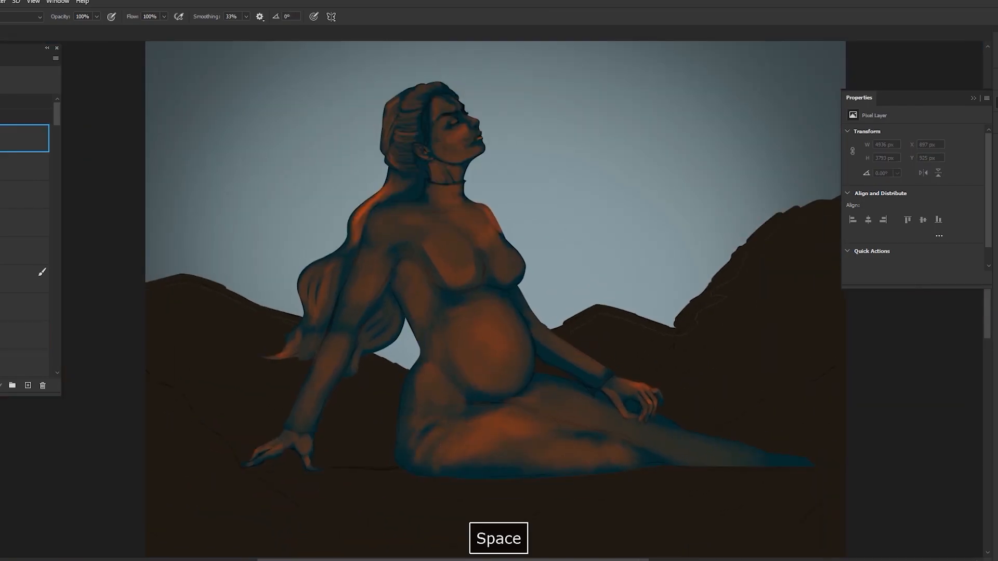
Paint neutral grey over the woman's body, arms and legs to turn them into a long-sleeved dress.
{"action": "left_click_drag", "start_coordinate": [568, 454], "coordinate": [636, 442]}
{"action": "key", "text": "bracketleft"}
{"action": "key", "text": "bracketleft"}
{"action": "left_click_drag", "start_coordinate": [545, 335], "coordinate": [585, 351]}
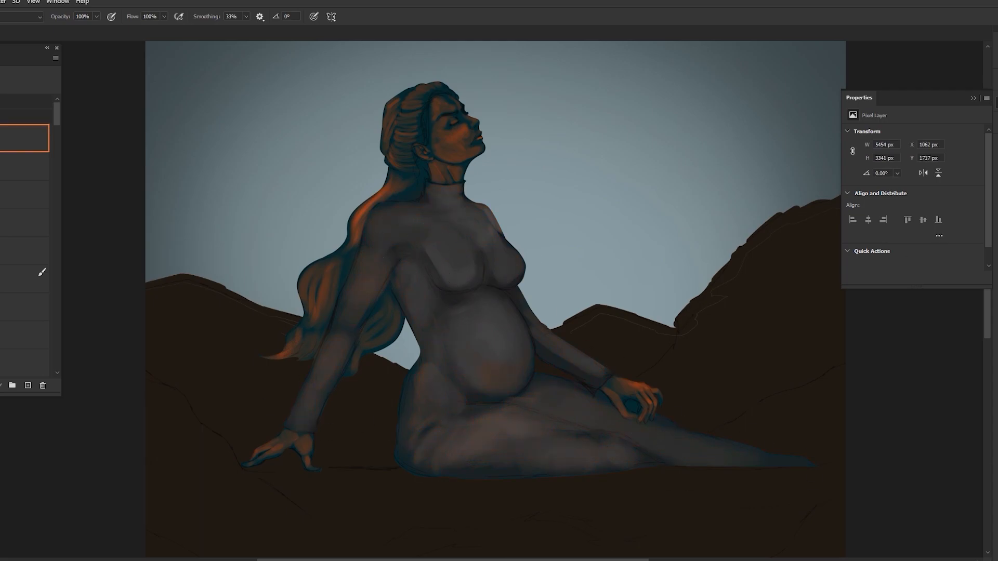
Block in base colours with brown hands, dark brown hair and a white dress, and save the file.
{"action": "left_click_drag", "start_coordinate": [649, 397], "coordinate": [639, 408]}
{"action": "key", "text": "bracketright"}
{"action": "left_click_drag", "start_coordinate": [275, 433], "coordinate": [318, 463]}
{"action": "left_click_drag", "start_coordinate": [418, 89], "coordinate": [420, 177]}
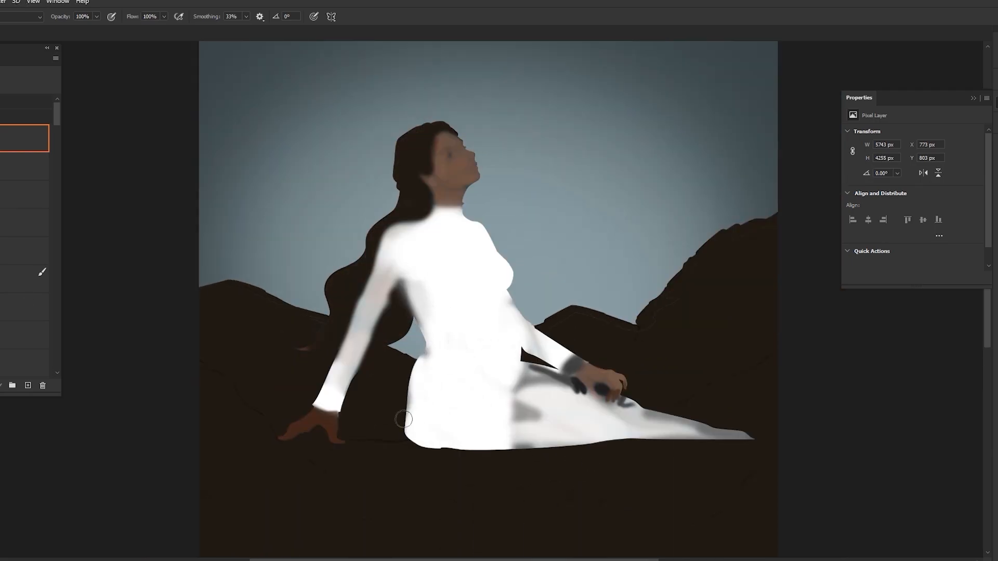
{"action": "left_click_drag", "start_coordinate": [434, 440], "coordinate": [644, 415]}
{"action": "key", "text": "ctrl+s"}
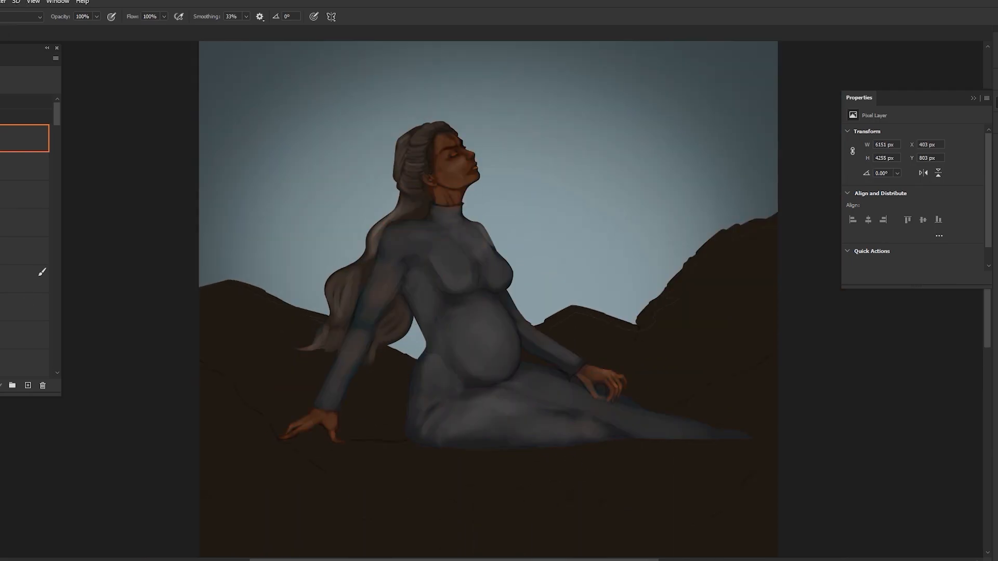
Merge the layer down and paint over the closed eye and cheek with sampled brown skin tones.
{"action": "key", "text": "ctrl+e"}
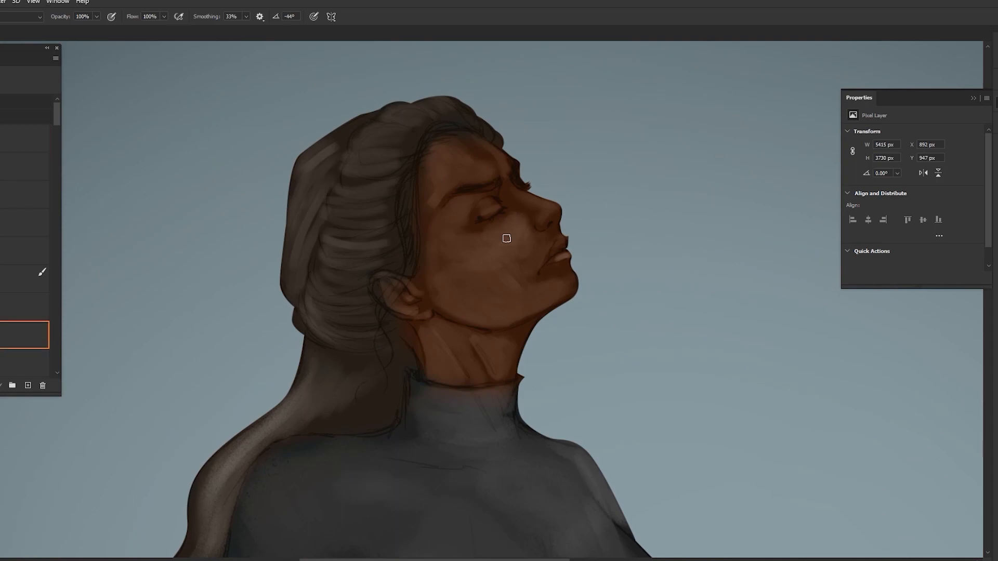
{"action": "key", "text": "["}
{"action": "mouse_move", "coordinate": [460, 200]}
{"action": "left_mouse_down"}
{"action": "mouse_move", "coordinate": [503, 186]}
{"action": "mouse_move", "coordinate": [495, 220]}
{"action": "mouse_move", "coordinate": [483, 215]}
{"action": "left_mouse_up"}
{"action": "left_click", "coordinate": [541, 221], "text": "alt"}
{"action": "key", "text": "["}
{"action": "mouse_move", "coordinate": [470, 249]}
{"action": "left_mouse_down"}
{"action": "mouse_move", "coordinate": [489, 236]}
{"action": "mouse_move", "coordinate": [488, 221]}
{"action": "mouse_move", "coordinate": [469, 254]}
{"action": "mouse_move", "coordinate": [522, 234]}
{"action": "mouse_move", "coordinate": [500, 270]}
{"action": "left_mouse_up"}
{"action": "left_click", "coordinate": [488, 221], "text": "alt"}
{"action": "left_click", "coordinate": [507, 244], "text": "alt"}
Refine the eyebrow and eyelid with a smaller brush and a sampled dark brown.
{"action": "key", "text": "["}
{"action": "left_click_drag", "start_coordinate": [447, 179], "coordinate": [473, 176]}
{"action": "left_click", "coordinate": [461, 175], "text": "alt"}
{"action": "key", "text": "["}
{"action": "left_click_drag", "start_coordinate": [476, 211], "coordinate": [451, 217]}
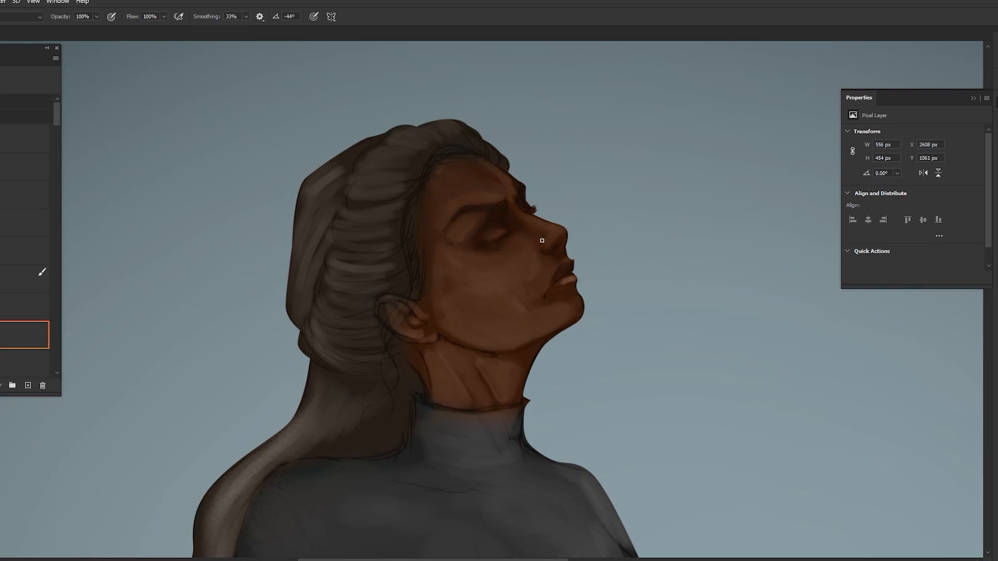
Paint over the jaw, neck and ear sketch lines with sampled skin tones.
{"action": "mouse_move", "coordinate": [441, 312]}
{"action": "left_mouse_down"}
{"action": "mouse_move", "coordinate": [561, 327]}
{"action": "mouse_move", "coordinate": [526, 315]}
{"action": "mouse_move", "coordinate": [467, 334]}
{"action": "mouse_move", "coordinate": [485, 352]}
{"action": "left_mouse_up"}
{"action": "key", "text": "["}
{"action": "left_click", "coordinate": [533, 227], "text": "alt"}
{"action": "scroll", "coordinate": [517, 233], "scroll_direction": "down", "scroll_amount": 2}
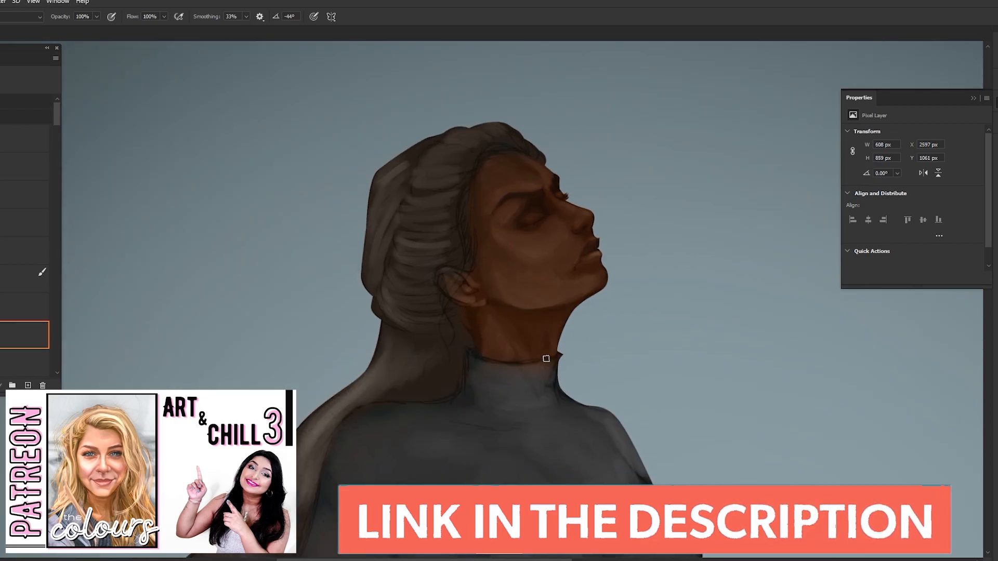
{"action": "left_click_drag", "start_coordinate": [469, 275], "coordinate": [442, 296]}
{"action": "scroll", "coordinate": [545, 376], "scroll_direction": "down", "scroll_amount": 1}
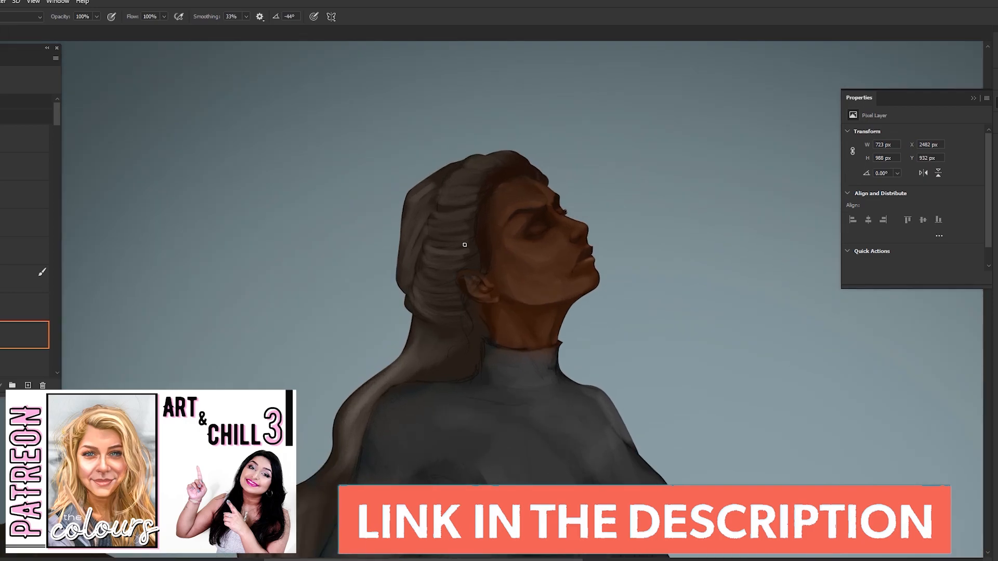
Paint the hairline and braids around the ear in warm dark brown.
{"action": "mouse_move", "coordinate": [490, 185]}
{"action": "left_mouse_down"}
{"action": "mouse_move", "coordinate": [442, 186]}
{"action": "mouse_move", "coordinate": [427, 250]}
{"action": "mouse_move", "coordinate": [458, 299]}
{"action": "mouse_move", "coordinate": [418, 276]}
{"action": "mouse_move", "coordinate": [461, 244]}
{"action": "left_mouse_up"}
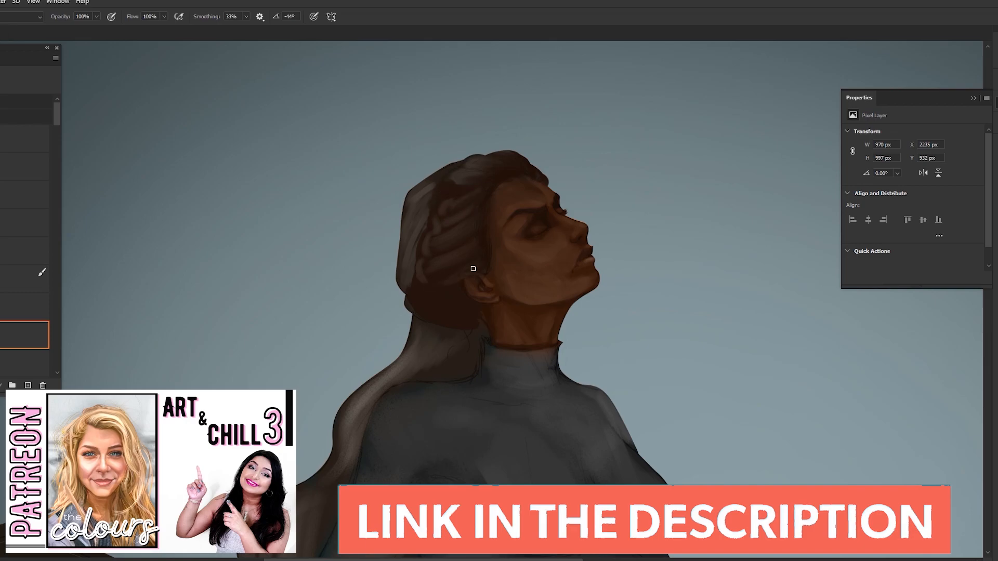
{"action": "left_click_drag", "start_coordinate": [453, 181], "coordinate": [468, 163]}
{"action": "mouse_move", "coordinate": [471, 232]}
{"action": "left_mouse_down"}
{"action": "mouse_move", "coordinate": [453, 260]}
{"action": "mouse_move", "coordinate": [491, 257]}
{"action": "left_mouse_up"}
{"action": "left_click", "coordinate": [485, 231], "text": "alt"}
{"action": "mouse_move", "coordinate": [445, 189]}
{"action": "left_mouse_down"}
{"action": "mouse_move", "coordinate": [418, 227]}
{"action": "mouse_move", "coordinate": [416, 296]}
{"action": "left_mouse_up"}
Paint the hair below the braid and down the back in dark reddish brown.
{"action": "mouse_move", "coordinate": [481, 337]}
{"action": "left_mouse_down"}
{"action": "mouse_move", "coordinate": [484, 274]}
{"action": "mouse_move", "coordinate": [390, 332]}
{"action": "left_mouse_up"}
{"action": "key", "text": "]"}
{"action": "mouse_move", "coordinate": [384, 348]}
{"action": "left_mouse_down"}
{"action": "mouse_move", "coordinate": [423, 330]}
{"action": "mouse_move", "coordinate": [397, 390]}
{"action": "left_mouse_up"}
{"action": "key", "text": "["}
{"action": "left_click_drag", "start_coordinate": [423, 322], "coordinate": [412, 349]}
{"action": "mouse_move", "coordinate": [369, 432]}
{"action": "left_mouse_down"}
{"action": "mouse_move", "coordinate": [454, 359]}
{"action": "mouse_move", "coordinate": [416, 452]}
{"action": "left_mouse_up"}
Cover the long wavy hair behind the arm with brown strokes and define its strands and braids.
{"action": "left_click_drag", "start_coordinate": [443, 402], "coordinate": [544, 252]}
{"action": "left_click_drag", "start_coordinate": [494, 343], "coordinate": [415, 386]}
{"action": "left_click_drag", "start_coordinate": [530, 256], "coordinate": [507, 294]}
{"action": "key", "text": "["}
{"action": "key", "text": "]"}
{"action": "mouse_move", "coordinate": [619, 291]}
{"action": "left_mouse_down"}
{"action": "mouse_move", "coordinate": [628, 381]}
{"action": "mouse_move", "coordinate": [556, 446]}
{"action": "left_mouse_up"}
{"action": "left_click_drag", "start_coordinate": [616, 382], "coordinate": [577, 414]}
{"action": "left_click_drag", "start_coordinate": [475, 364], "coordinate": [455, 390]}
{"action": "left_click_drag", "start_coordinate": [613, 323], "coordinate": [609, 363]}
{"action": "left_click_drag", "start_coordinate": [692, 52], "coordinate": [587, 243]}
{"action": "key", "text": "["}
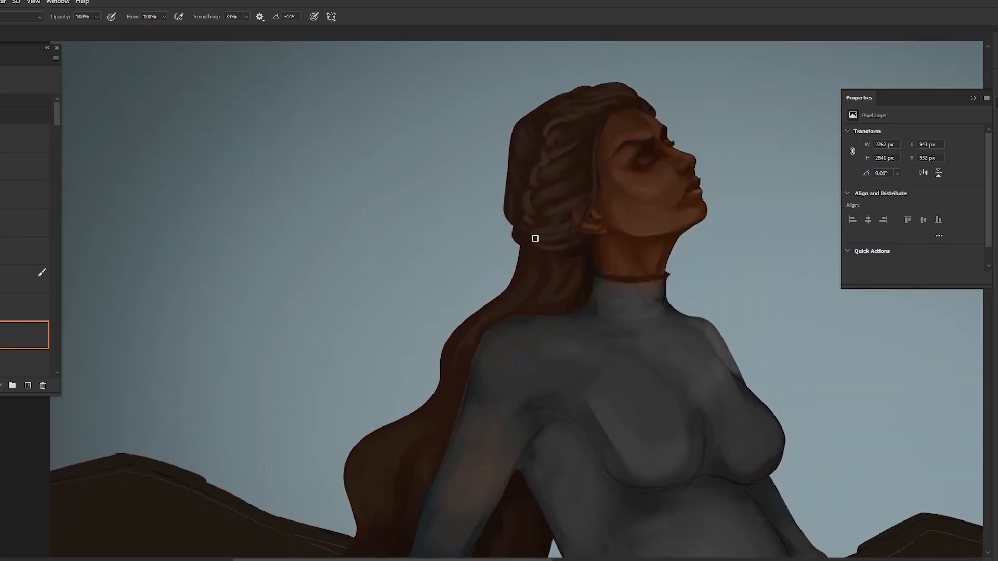
Shade the chest and bust of the dress with sampled dark greys, covering the sketch lines.
{"action": "mouse_move", "coordinate": [717, 451]}
{"action": "left_mouse_down"}
{"action": "mouse_move", "coordinate": [649, 321]}
{"action": "mouse_move", "coordinate": [539, 343]}
{"action": "mouse_move", "coordinate": [525, 304]}
{"action": "mouse_move", "coordinate": [587, 330]}
{"action": "mouse_move", "coordinate": [551, 340]}
{"action": "left_mouse_up"}
{"action": "left_click", "coordinate": [557, 276], "text": "alt"}
{"action": "left_click", "coordinate": [547, 268], "text": "alt"}
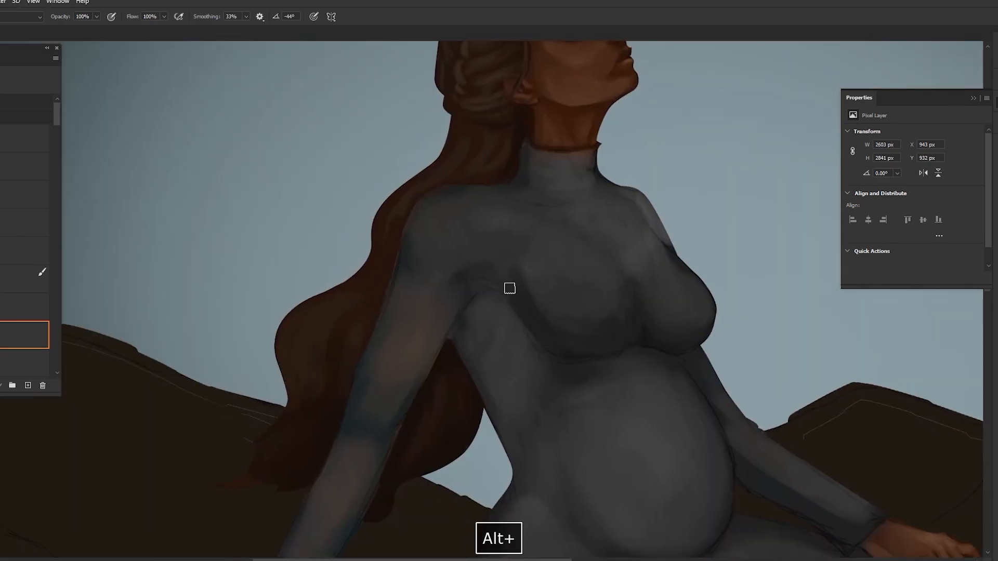
{"action": "left_click_drag", "start_coordinate": [585, 273], "coordinate": [545, 297]}
{"action": "scroll", "coordinate": [537, 292], "scroll_direction": "down", "scroll_amount": 1}
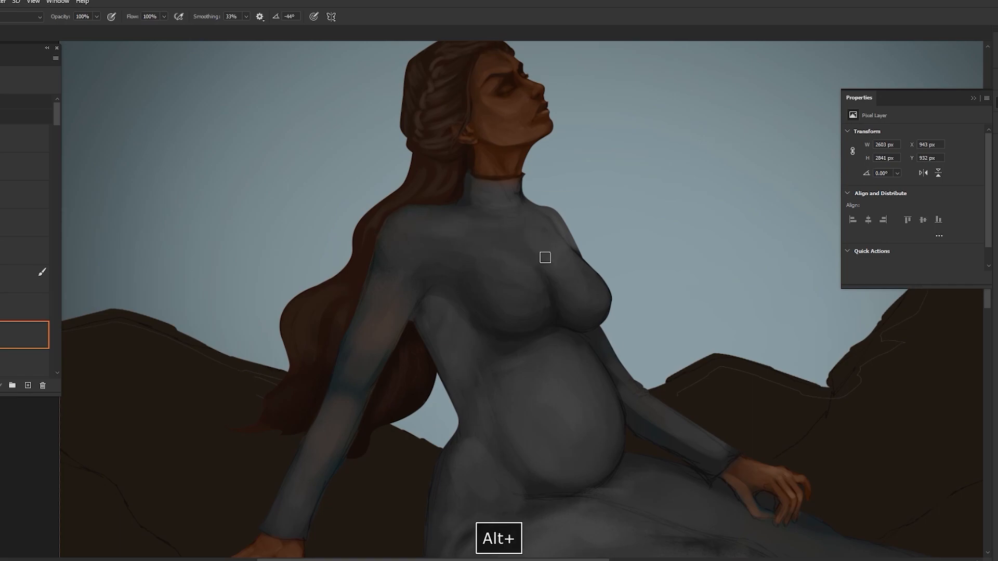
{"action": "left_click_drag", "start_coordinate": [433, 268], "coordinate": [448, 248]}
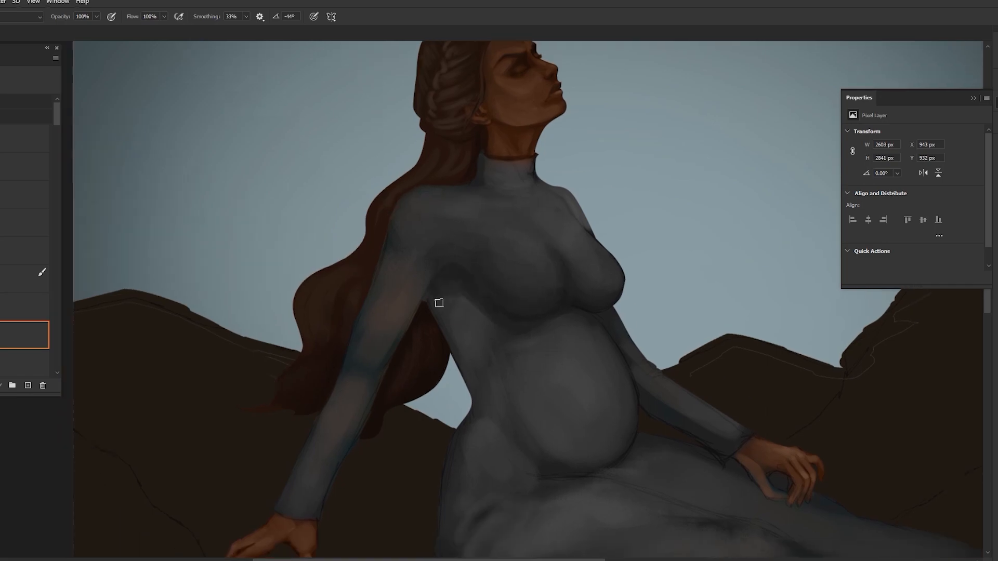
Shade the side of the torso and the pregnant belly with smooth grey strokes.
{"action": "left_click_drag", "start_coordinate": [434, 297], "coordinate": [491, 356]}
{"action": "left_click_drag", "start_coordinate": [494, 344], "coordinate": [559, 454]}
{"action": "left_click_drag", "start_coordinate": [535, 340], "coordinate": [551, 384]}
{"action": "scroll", "coordinate": [453, 318], "scroll_direction": "down", "scroll_amount": 2}
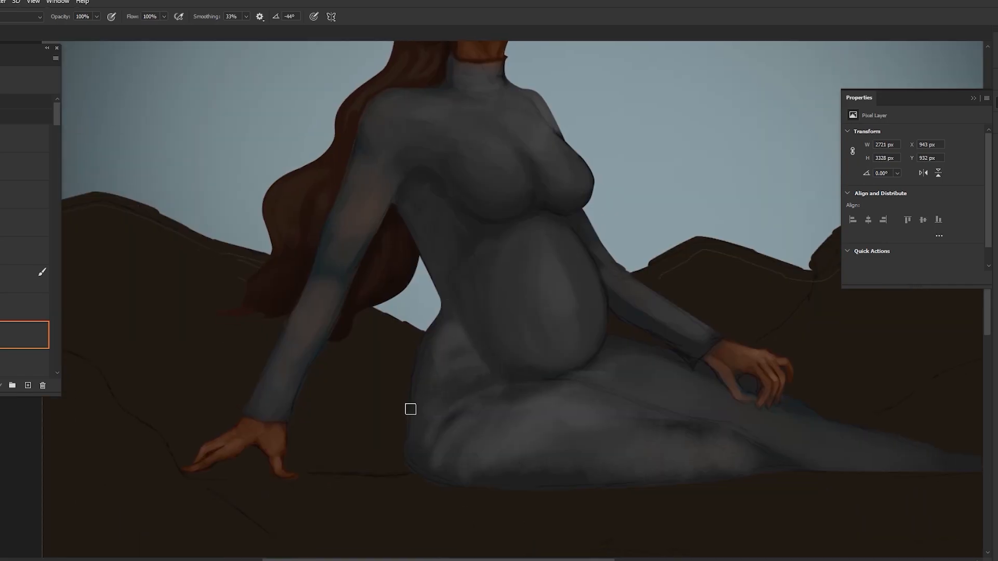
Paint the skirt over the hips and legs in dark grey with soft diagonal folds.
{"action": "mouse_move", "coordinate": [588, 371]}
{"action": "left_mouse_down"}
{"action": "mouse_move", "coordinate": [520, 434]}
{"action": "mouse_move", "coordinate": [644, 440]}
{"action": "mouse_move", "coordinate": [678, 424]}
{"action": "mouse_move", "coordinate": [575, 376]}
{"action": "mouse_move", "coordinate": [541, 443]}
{"action": "mouse_move", "coordinate": [587, 442]}
{"action": "mouse_move", "coordinate": [460, 457]}
{"action": "mouse_move", "coordinate": [531, 405]}
{"action": "mouse_move", "coordinate": [549, 377]}
{"action": "mouse_move", "coordinate": [610, 377]}
{"action": "mouse_move", "coordinate": [714, 407]}
{"action": "left_mouse_up"}
{"action": "key", "text": "bracketleft"}
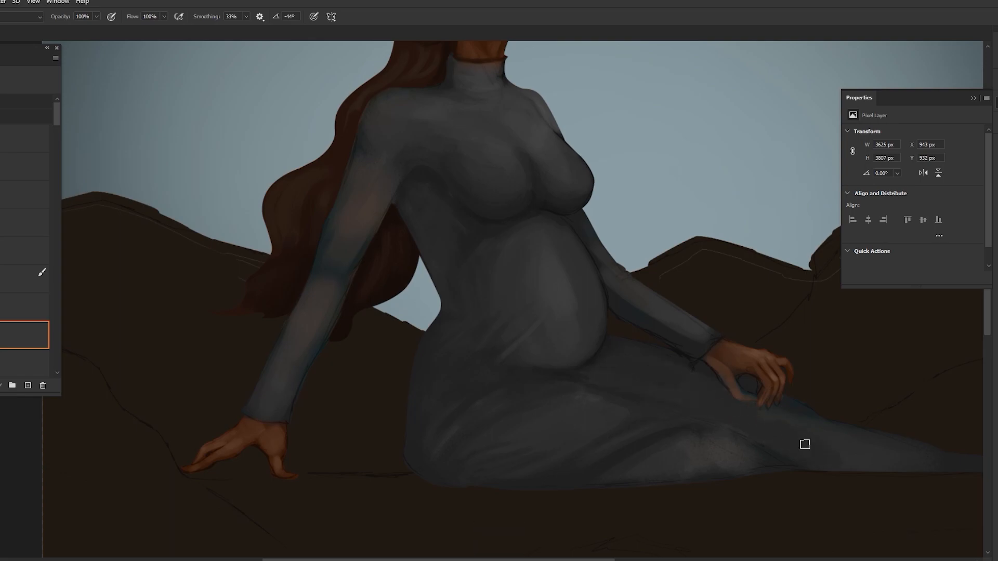
{"action": "left_click_drag", "start_coordinate": [757, 446], "coordinate": [650, 419]}
Paint the supporting arm's sleeve, the shoulder and the turtleneck with a grey sampled from the dress.
{"action": "left_click", "coordinate": [313, 160], "text": "alt"}
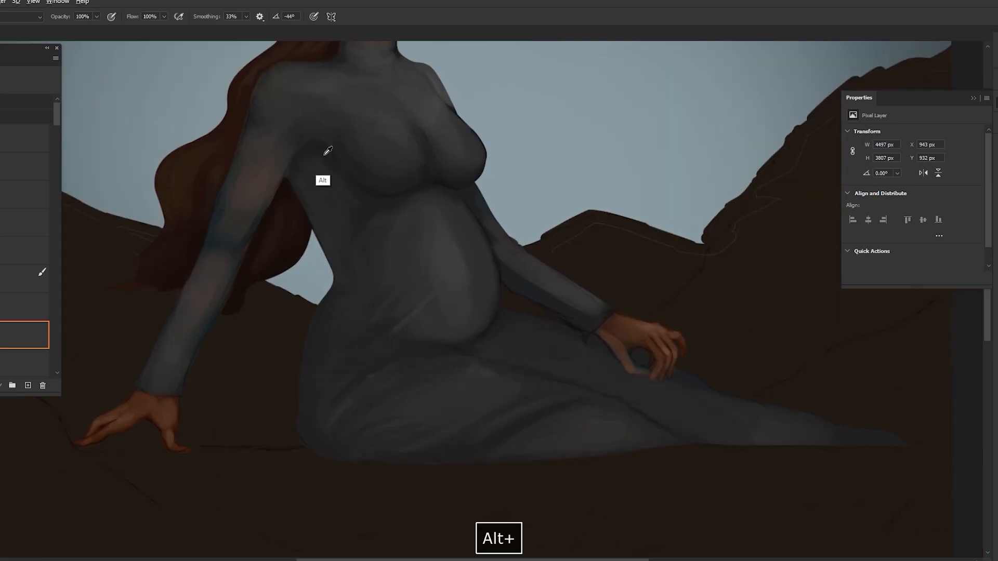
{"action": "left_click_drag", "start_coordinate": [224, 267], "coordinate": [287, 312]}
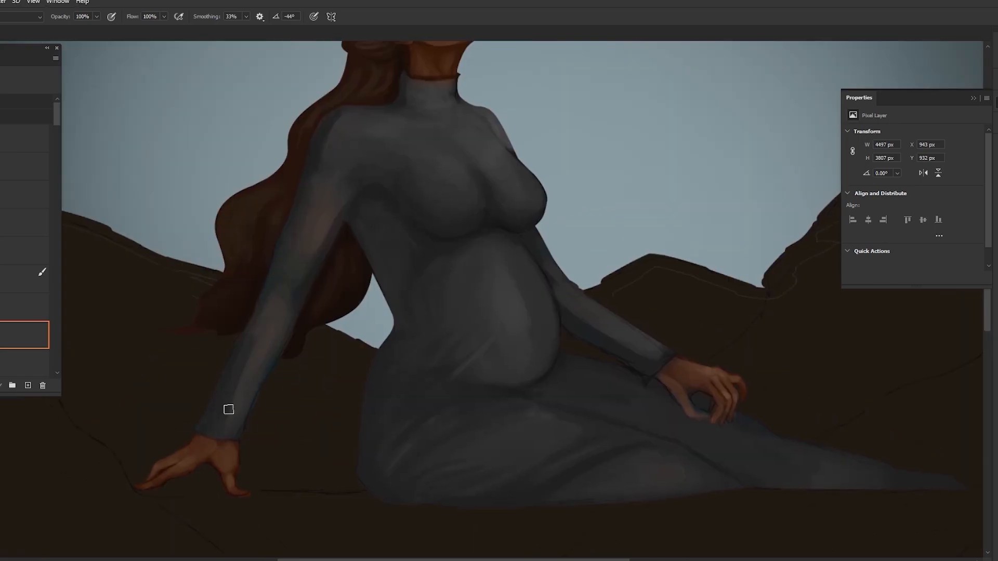
{"action": "left_click_drag", "start_coordinate": [441, 241], "coordinate": [489, 294]}
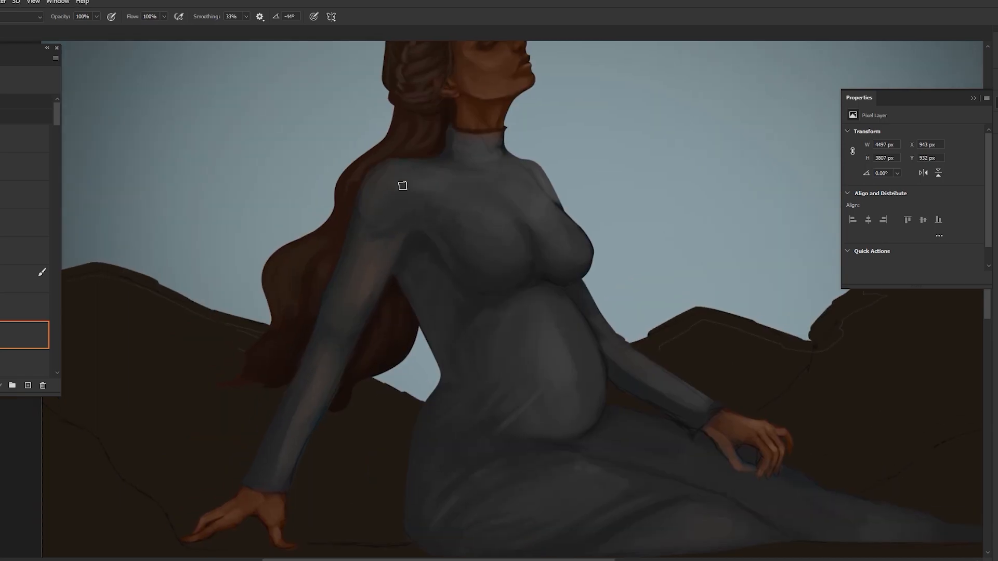
{"action": "key", "text": "["}
{"action": "key", "text": "["}
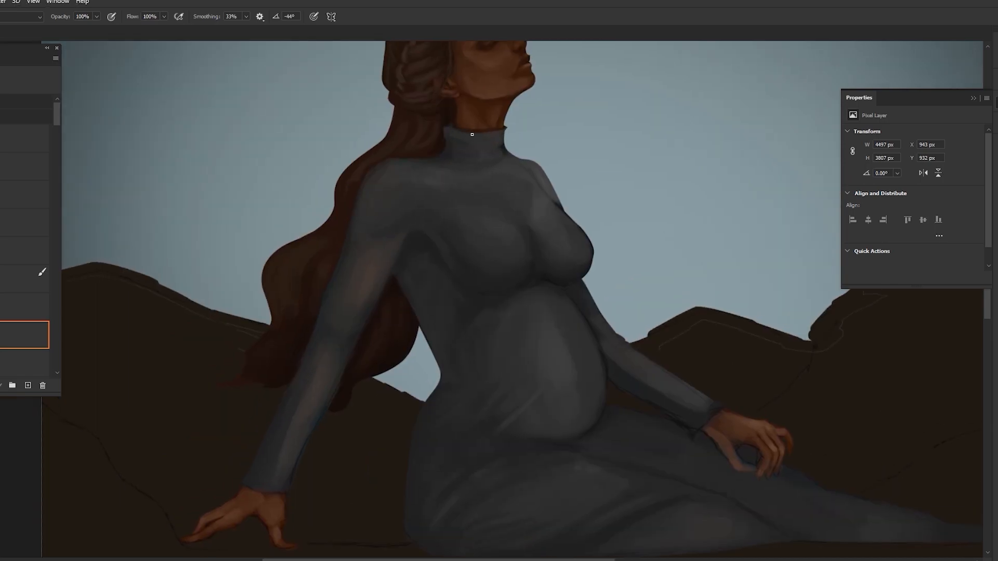
Paint the sleeve and cuff of the arm resting on the legs, and refine its hand with sampled colours.
{"action": "left_click_drag", "start_coordinate": [626, 340], "coordinate": [534, 305]}
{"action": "left_click", "coordinate": [526, 318], "text": "alt"}
{"action": "left_click_drag", "start_coordinate": [521, 326], "coordinate": [529, 342]}
{"action": "key", "text": "bracketright"}
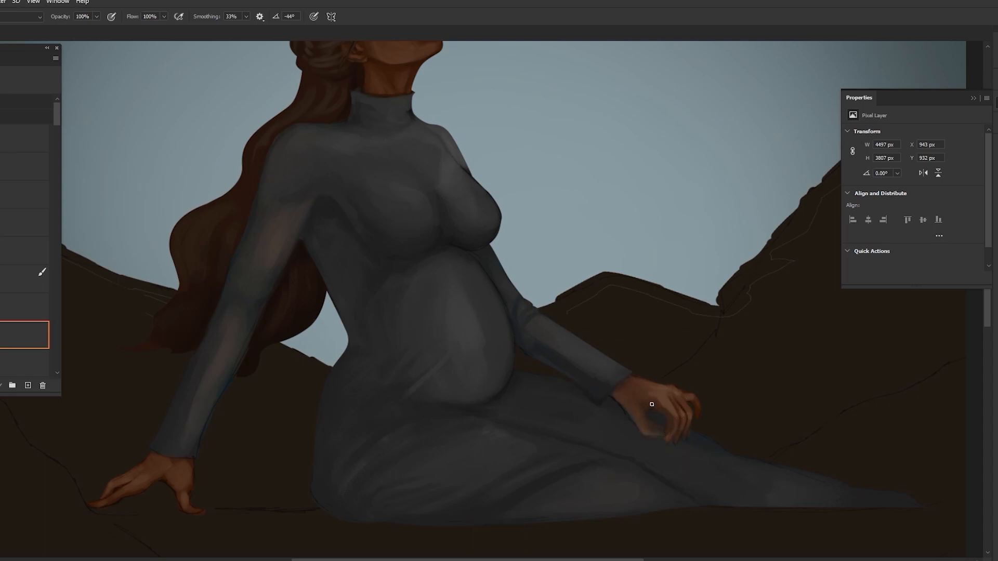
{"action": "left_click", "coordinate": [677, 417], "text": "alt"}
{"action": "key", "text": "bracketleft"}
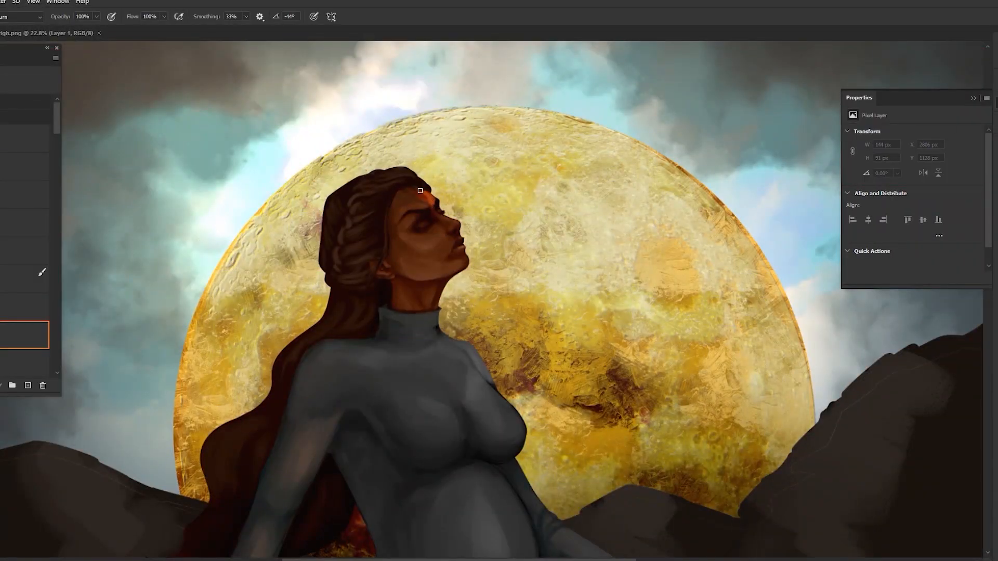
Paint warm orange highlights on the woman's forehead, nose and cheek.
{"action": "left_click_drag", "start_coordinate": [410, 207], "coordinate": [439, 242]}
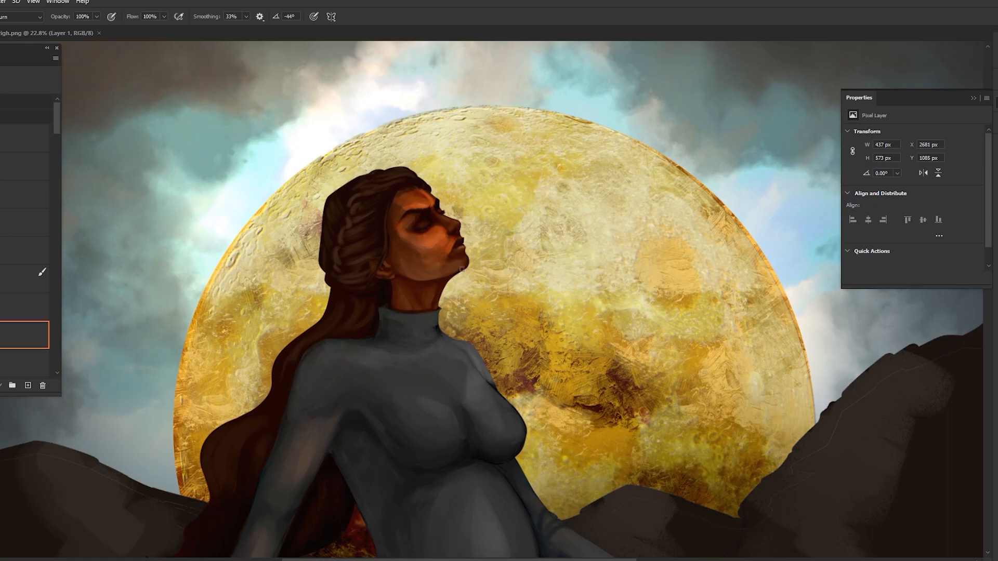
{"action": "left_click_drag", "start_coordinate": [427, 258], "coordinate": [439, 268]}
{"action": "key", "text": "["}
Undo a stray shoulder stroke and paint light grey highlights on the bust, belly and sleeve.
{"action": "scroll", "coordinate": [409, 304], "scroll_direction": "down", "scroll_amount": 3}
{"action": "key", "text": "]"}
{"action": "mouse_move", "coordinate": [406, 297]}
{"action": "left_mouse_down"}
{"action": "mouse_move", "coordinate": [452, 327]}
{"action": "mouse_move", "coordinate": [379, 346]}
{"action": "left_mouse_up"}
{"action": "key", "text": "ctrl+z"}
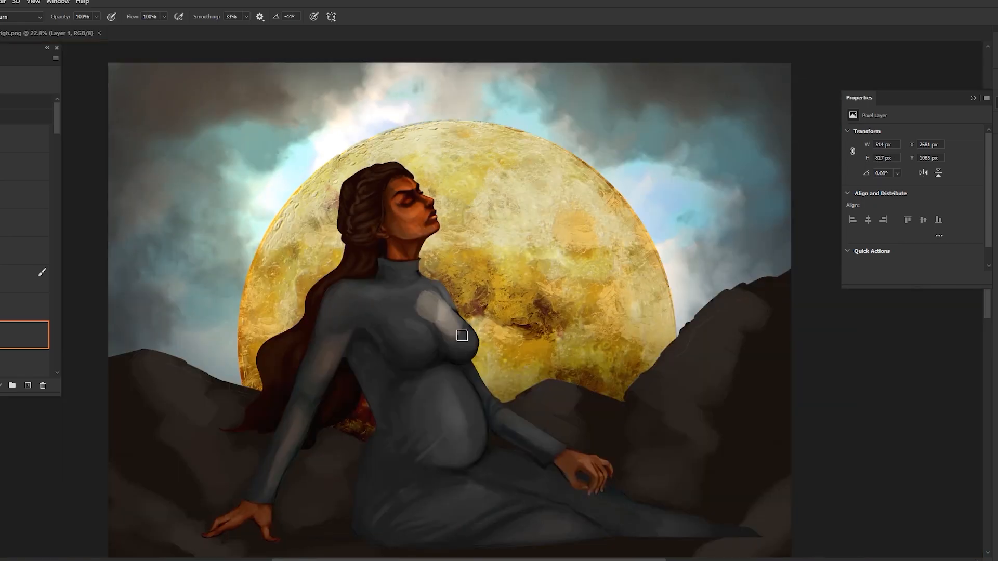
{"action": "left_click_drag", "start_coordinate": [446, 338], "coordinate": [396, 318]}
{"action": "key", "text": "]"}
{"action": "left_click_drag", "start_coordinate": [459, 392], "coordinate": [431, 442]}
{"action": "key", "text": "["}
{"action": "mouse_move", "coordinate": [489, 410]}
{"action": "left_mouse_down"}
{"action": "mouse_move", "coordinate": [438, 339]}
{"action": "mouse_move", "coordinate": [493, 370]}
{"action": "left_mouse_up"}
{"action": "left_click_drag", "start_coordinate": [509, 380], "coordinate": [466, 357]}
{"action": "left_click_drag", "start_coordinate": [282, 273], "coordinate": [218, 407]}
Paint reddish highlights on the braids and wavy hair, and warm light on the resting hand.
{"action": "key", "text": "["}
{"action": "left_click_drag", "start_coordinate": [344, 96], "coordinate": [312, 108]}
{"action": "left_click_drag", "start_coordinate": [299, 110], "coordinate": [292, 136]}
{"action": "left_click_drag", "start_coordinate": [299, 188], "coordinate": [229, 297]}
{"action": "mouse_move", "coordinate": [540, 385]}
{"action": "left_mouse_down"}
{"action": "mouse_move", "coordinate": [520, 394]}
{"action": "mouse_move", "coordinate": [554, 399]}
{"action": "left_mouse_up"}
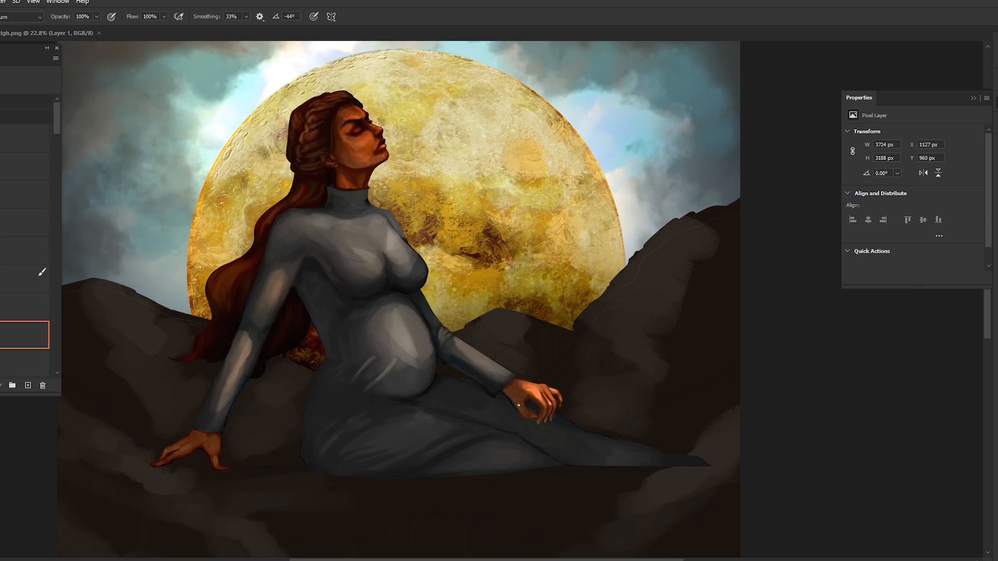
Paint light grey highlights along the folds of the skirt over the hips and legs.
{"action": "key", "text": "]"}
{"action": "left_click_drag", "start_coordinate": [451, 416], "coordinate": [400, 443]}
{"action": "key", "text": "["}
{"action": "left_click_drag", "start_coordinate": [494, 426], "coordinate": [434, 450]}
{"action": "mouse_move", "coordinate": [546, 457]}
{"action": "left_mouse_down"}
{"action": "mouse_move", "coordinate": [512, 429]}
{"action": "mouse_move", "coordinate": [597, 457]}
{"action": "left_mouse_up"}
{"action": "left_click_drag", "start_coordinate": [390, 415], "coordinate": [327, 441]}
Strengthen the highlights on the cheek, chin and upper chest with small brush strokes.
{"action": "key", "text": "["}
{"action": "scroll", "coordinate": [86, 156], "scroll_direction": "up", "scroll_amount": 2}
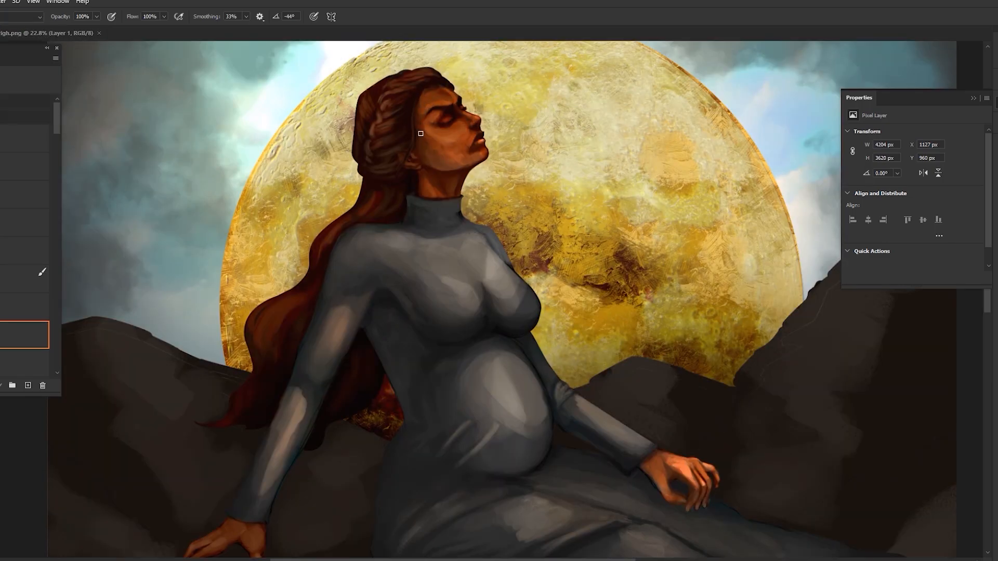
{"action": "left_click_drag", "start_coordinate": [460, 131], "coordinate": [440, 142]}
{"action": "key", "text": "]"}
{"action": "left_click_drag", "start_coordinate": [480, 148], "coordinate": [453, 162]}
{"action": "left_click_drag", "start_coordinate": [404, 234], "coordinate": [462, 249]}
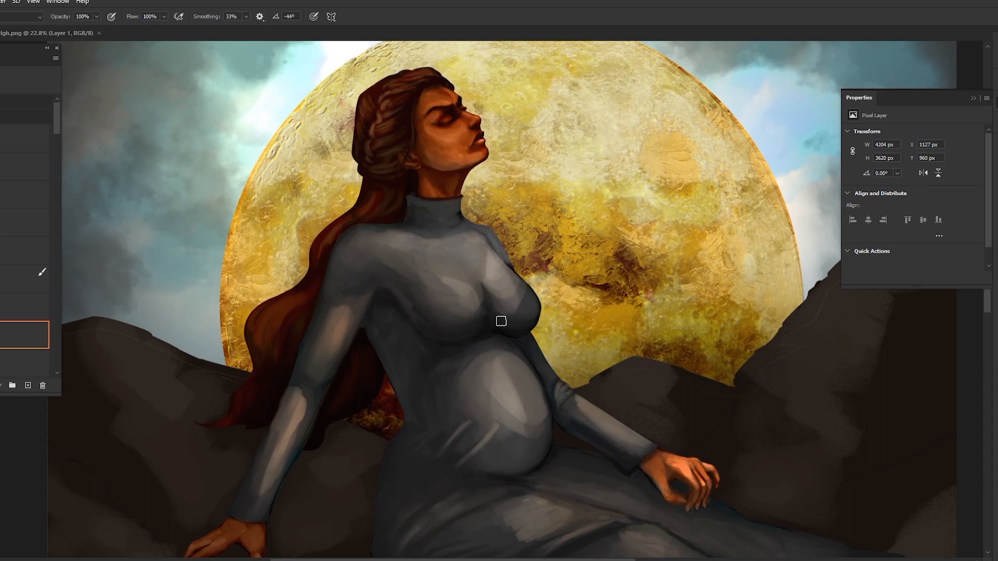
Select a different layer and undo the last change.
{"action": "scroll", "coordinate": [516, 322], "scroll_direction": "down", "scroll_amount": 3}
{"action": "key", "text": "["}
{"action": "left_click", "coordinate": [23, 138]}
{"action": "key", "text": "ctrl+z"}
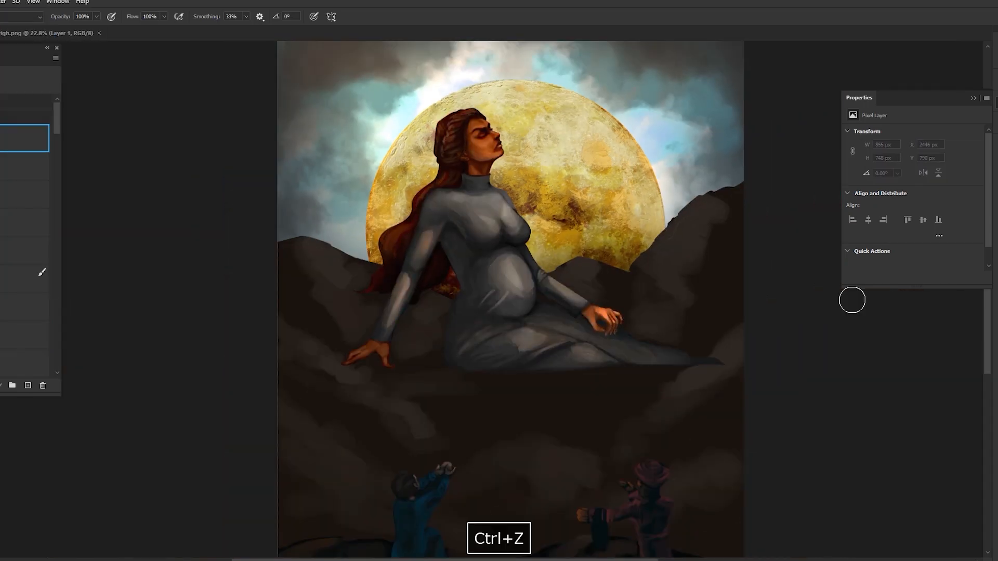
Paint further touches on the face, hair, chest and belly, and merge the layer down.
{"action": "scroll", "coordinate": [489, 150], "scroll_direction": "up", "scroll_amount": 2}
{"action": "key", "text": "["}
{"action": "mouse_move", "coordinate": [420, 101]}
{"action": "left_mouse_down"}
{"action": "mouse_move", "coordinate": [390, 93]}
{"action": "mouse_move", "coordinate": [415, 125]}
{"action": "left_mouse_up"}
{"action": "key", "text": "["}
{"action": "left_click_drag", "start_coordinate": [370, 181], "coordinate": [447, 218]}
{"action": "left_click_drag", "start_coordinate": [426, 257], "coordinate": [459, 289]}
{"action": "left_click_drag", "start_coordinate": [401, 79], "coordinate": [416, 99]}
{"action": "key", "text": "ctrl+e"}
Select the rock layer and paint the rocks below the woman with sampled browns.
{"action": "scroll", "coordinate": [556, 233], "scroll_direction": "down", "scroll_amount": 2}
{"action": "left_click", "coordinate": [23, 335]}
{"action": "left_click_drag", "start_coordinate": [520, 332], "coordinate": [530, 248]}
{"action": "left_click", "coordinate": [554, 148], "text": "alt"}
{"action": "mouse_move", "coordinate": [540, 399]}
{"action": "left_mouse_down"}
{"action": "mouse_move", "coordinate": [494, 434]}
{"action": "mouse_move", "coordinate": [420, 440]}
{"action": "mouse_move", "coordinate": [618, 405]}
{"action": "mouse_move", "coordinate": [338, 408]}
{"action": "mouse_move", "coordinate": [405, 461]}
{"action": "mouse_move", "coordinate": [588, 463]}
{"action": "left_mouse_up"}
{"action": "left_click", "coordinate": [410, 448], "text": "alt"}
{"action": "mouse_move", "coordinate": [416, 434]}
{"action": "left_mouse_down"}
{"action": "mouse_move", "coordinate": [372, 442]}
{"action": "mouse_move", "coordinate": [355, 414]}
{"action": "mouse_move", "coordinate": [305, 450]}
{"action": "left_mouse_up"}
{"action": "left_click_drag", "start_coordinate": [409, 452], "coordinate": [436, 460]}
Select the ground layer and paint broad strokes of sampled colour around the two small foreground figures.
{"action": "scroll", "coordinate": [42, 361], "scroll_direction": "down", "scroll_amount": 5}
{"action": "left_click", "coordinate": [24, 283]}
{"action": "left_click", "coordinate": [539, 417], "text": "alt"}
{"action": "mouse_move", "coordinate": [543, 402]}
{"action": "left_mouse_down"}
{"action": "mouse_move", "coordinate": [494, 442]}
{"action": "mouse_move", "coordinate": [454, 415]}
{"action": "mouse_move", "coordinate": [324, 396]}
{"action": "left_mouse_up"}
{"action": "left_click_drag", "start_coordinate": [674, 446], "coordinate": [306, 418]}
{"action": "left_click", "coordinate": [439, 408], "text": "alt"}
{"action": "left_click_drag", "start_coordinate": [436, 422], "coordinate": [456, 413]}
Extend the foreground rocks and ground with colours sampled from the painting.
{"action": "left_click", "coordinate": [443, 284], "text": "alt"}
{"action": "left_click_drag", "start_coordinate": [631, 384], "coordinate": [678, 351]}
{"action": "left_click_drag", "start_coordinate": [434, 372], "coordinate": [463, 390]}
{"action": "left_click", "coordinate": [465, 203], "text": "alt"}
{"action": "left_click_drag", "start_coordinate": [312, 312], "coordinate": [377, 359]}
{"action": "left_click_drag", "start_coordinate": [670, 343], "coordinate": [611, 365]}
Select another layer and brush sampled olive and golden tones onto the rocks below the woman's feet.
{"action": "scroll", "coordinate": [645, 321], "scroll_direction": "down", "scroll_amount": 3}
{"action": "scroll", "coordinate": [14, 208], "scroll_direction": "up", "scroll_amount": 3}
{"action": "left_click", "coordinate": [14, 143]}
{"action": "left_click", "coordinate": [623, 302], "text": "alt"}
{"action": "mouse_move", "coordinate": [623, 302]}
{"action": "left_mouse_down"}
{"action": "mouse_move", "coordinate": [663, 264]}
{"action": "mouse_move", "coordinate": [616, 315]}
{"action": "left_mouse_up"}
{"action": "left_click_drag", "start_coordinate": [562, 314], "coordinate": [535, 344]}
{"action": "left_click", "coordinate": [582, 196], "text": "alt"}
{"action": "mouse_move", "coordinate": [668, 247]}
{"action": "left_mouse_down"}
{"action": "mouse_move", "coordinate": [619, 316]}
{"action": "mouse_move", "coordinate": [666, 303]}
{"action": "left_mouse_up"}
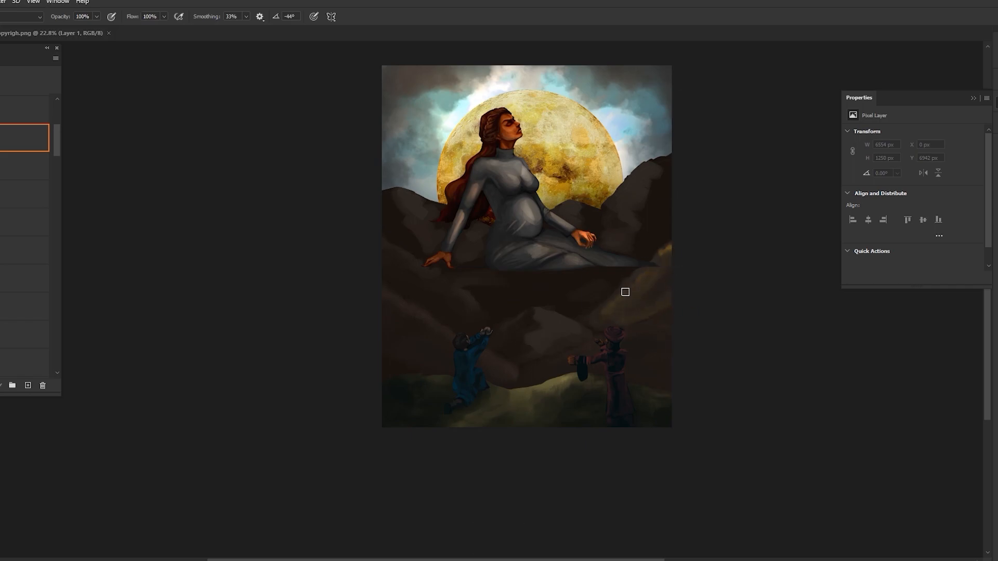
Paint lighter rock planes across the slopes below the woman using browns sampled from the painting.
{"action": "left_click_drag", "start_coordinate": [429, 294], "coordinate": [469, 331]}
{"action": "mouse_move", "coordinate": [388, 254]}
{"action": "left_mouse_down"}
{"action": "mouse_move", "coordinate": [437, 307]}
{"action": "mouse_move", "coordinate": [451, 368]}
{"action": "left_mouse_up"}
{"action": "left_click", "coordinate": [443, 341], "text": "alt"}
{"action": "left_click_drag", "start_coordinate": [480, 352], "coordinate": [535, 384]}
{"action": "left_click", "coordinate": [425, 320], "text": "alt"}
{"action": "left_click_drag", "start_coordinate": [426, 321], "coordinate": [481, 349]}
{"action": "left_click_drag", "start_coordinate": [535, 385], "coordinate": [452, 359]}
{"action": "left_click_drag", "start_coordinate": [670, 305], "coordinate": [538, 365]}
{"action": "left_click_drag", "start_coordinate": [669, 325], "coordinate": [616, 343]}
Refine the lower rock ridges with varied brush sizes and sampled colours, blending their lit edges and shaded crevices.
{"action": "key", "text": "["}
{"action": "left_click_drag", "start_coordinate": [509, 378], "coordinate": [493, 369]}
{"action": "left_click", "coordinate": [543, 322], "text": "alt"}
{"action": "mouse_move", "coordinate": [588, 311]}
{"action": "left_mouse_down"}
{"action": "mouse_move", "coordinate": [535, 307]}
{"action": "mouse_move", "coordinate": [479, 332]}
{"action": "left_mouse_up"}
{"action": "left_click", "coordinate": [666, 245], "text": "alt"}
{"action": "mouse_move", "coordinate": [642, 290]}
{"action": "left_mouse_down"}
{"action": "mouse_move", "coordinate": [663, 269]}
{"action": "mouse_move", "coordinate": [617, 302]}
{"action": "mouse_move", "coordinate": [665, 301]}
{"action": "left_mouse_up"}
{"action": "left_click", "coordinate": [471, 306], "text": "alt"}
{"action": "key", "text": "]"}
{"action": "left_click", "coordinate": [397, 258], "text": "alt"}
{"action": "mouse_move", "coordinate": [398, 261]}
{"action": "left_mouse_down"}
{"action": "mouse_move", "coordinate": [440, 298]}
{"action": "mouse_move", "coordinate": [393, 296]}
{"action": "left_mouse_up"}
{"action": "left_click", "coordinate": [429, 305], "text": "alt"}
{"action": "key", "text": "]"}
Brush sampled olive-green tones over the background mountains on both sides of the woman.
{"action": "left_click", "coordinate": [424, 270], "text": "alt"}
{"action": "left_click_drag", "start_coordinate": [369, 189], "coordinate": [495, 259]}
{"action": "left_click", "coordinate": [483, 238], "text": "alt"}
{"action": "mouse_move", "coordinate": [404, 192]}
{"action": "left_mouse_down"}
{"action": "mouse_move", "coordinate": [426, 205]}
{"action": "mouse_move", "coordinate": [457, 259]}
{"action": "left_mouse_up"}
{"action": "left_click", "coordinate": [460, 258], "text": "alt"}
{"action": "left_click_drag", "start_coordinate": [559, 216], "coordinate": [595, 211]}
{"action": "key", "text": "]"}
{"action": "mouse_move", "coordinate": [644, 174]}
{"action": "left_mouse_down"}
{"action": "mouse_move", "coordinate": [677, 227]}
{"action": "mouse_move", "coordinate": [599, 222]}
{"action": "mouse_move", "coordinate": [618, 233]}
{"action": "left_mouse_up"}
{"action": "key", "text": "["}
{"action": "left_click", "coordinate": [598, 215], "text": "alt"}
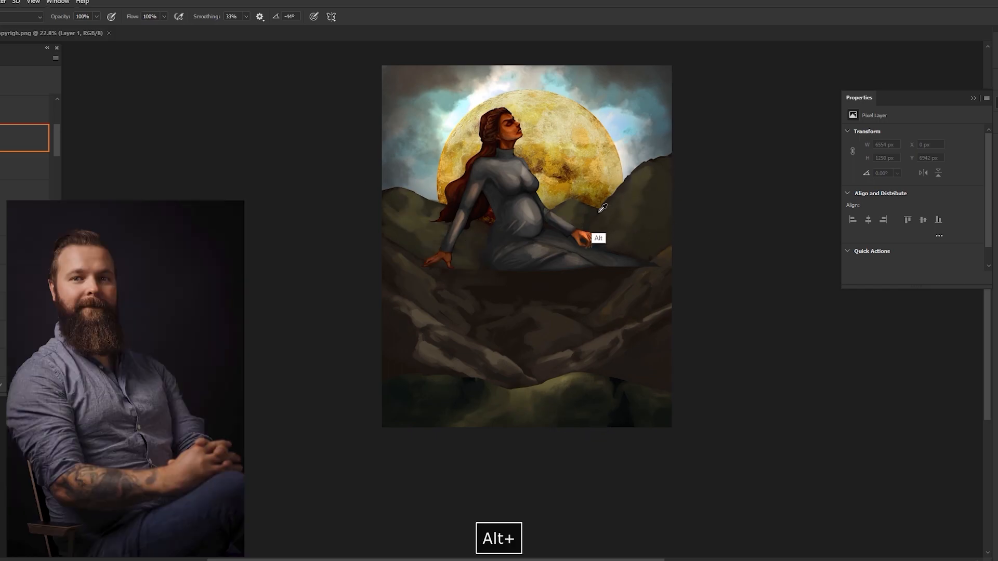
Paint sampled browns along the rock shelf beneath the woman, save the file, and darken the slopes below it.
{"action": "key", "text": "]"}
{"action": "left_click_drag", "start_coordinate": [485, 276], "coordinate": [572, 276]}
{"action": "left_click", "coordinate": [519, 286], "text": "alt"}
{"action": "left_click_drag", "start_coordinate": [516, 292], "coordinate": [598, 283]}
{"action": "key", "text": "["}
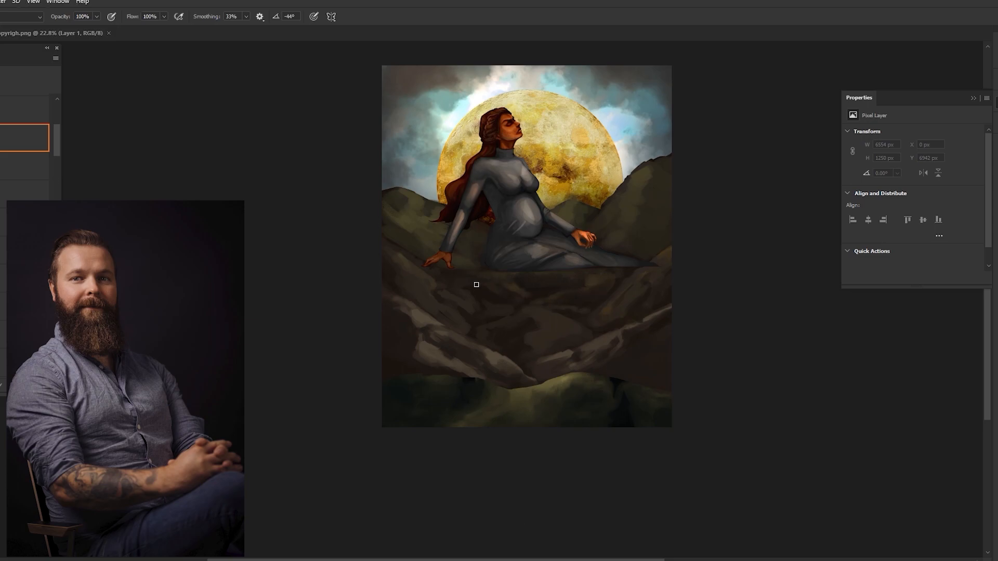
{"action": "key", "text": "ctrl+s"}
{"action": "left_click_drag", "start_coordinate": [531, 382], "coordinate": [577, 368]}
{"action": "left_click_drag", "start_coordinate": [619, 345], "coordinate": [656, 326]}
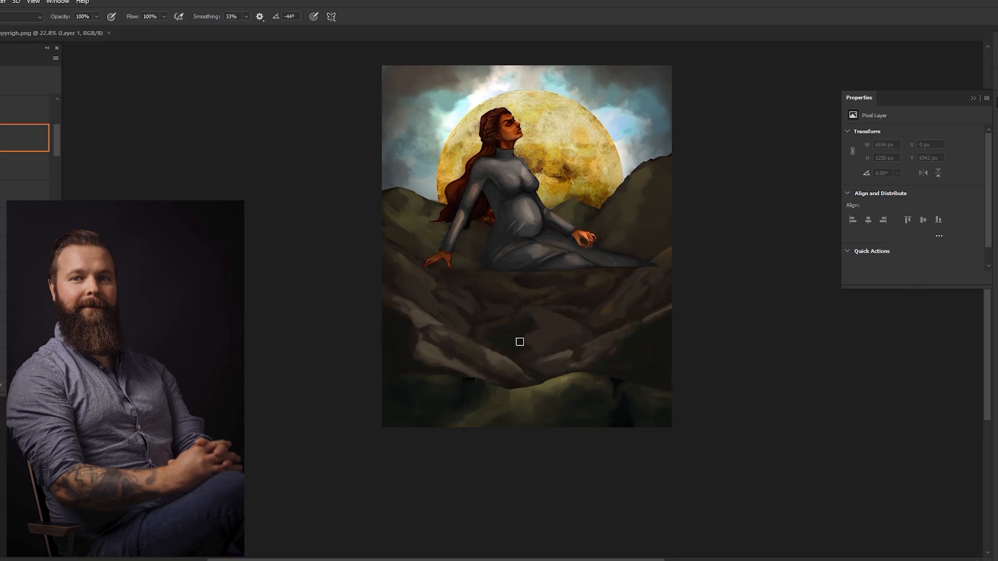
{"action": "key", "text": "]"}
{"action": "left_click_drag", "start_coordinate": [544, 310], "coordinate": [523, 349]}
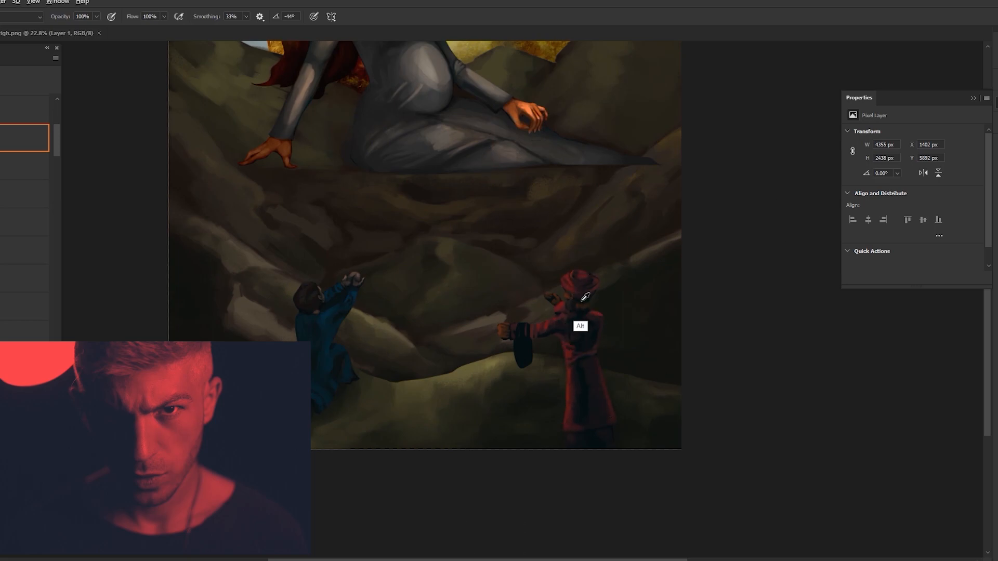
Repaint the robed foreground figure's coat and raised hand with sampled reds and skin tones.
{"action": "left_click", "coordinate": [543, 327], "text": "alt"}
{"action": "key", "text": "bracketright"}
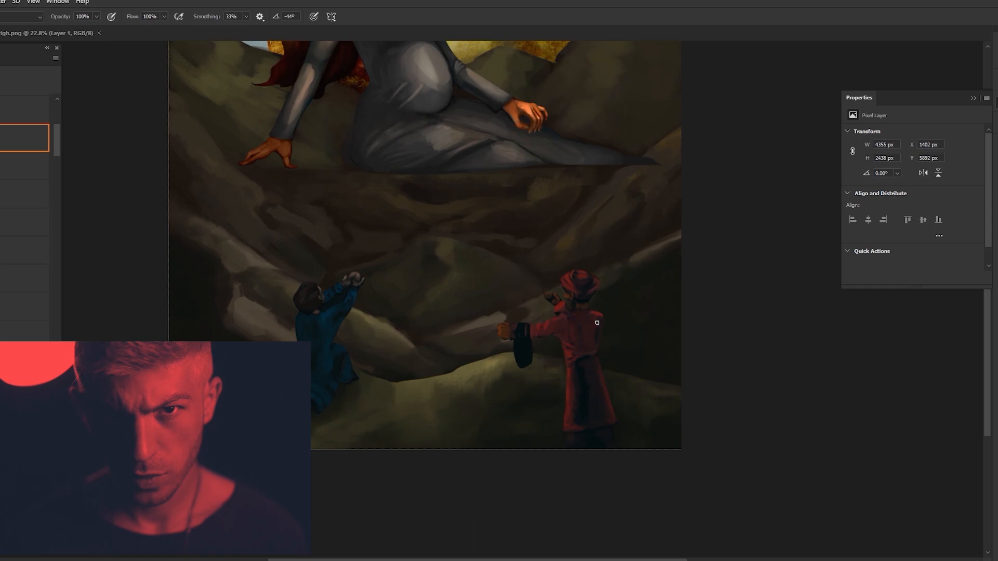
{"action": "left_click_drag", "start_coordinate": [576, 372], "coordinate": [580, 418]}
{"action": "left_click", "coordinate": [590, 422], "text": "alt"}
{"action": "key", "text": "bracketleft"}
{"action": "left_click_drag", "start_coordinate": [546, 296], "coordinate": [556, 302]}
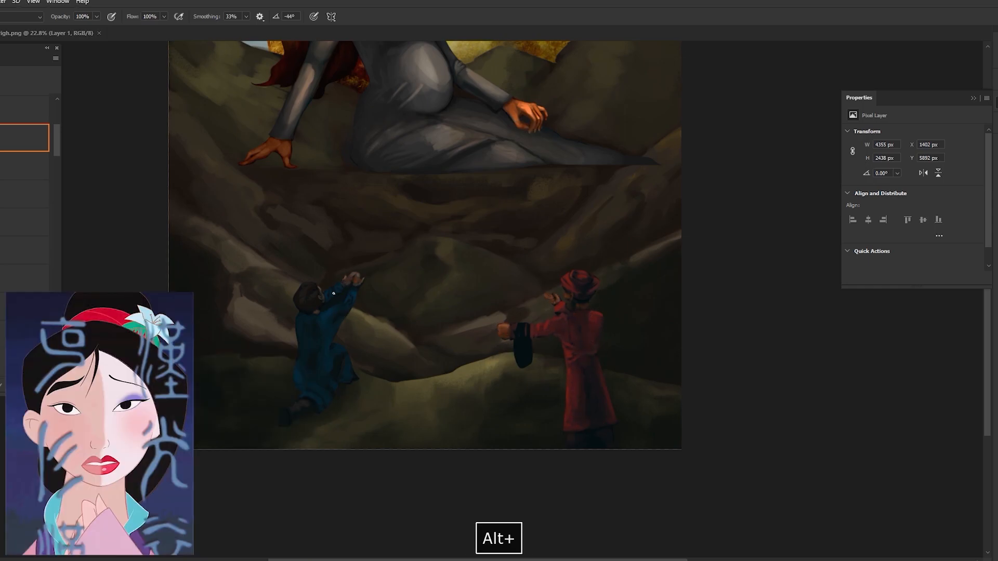
Paint the kneeling foreground figure's robe with sampled blues.
{"action": "key", "text": "bracketright"}
{"action": "left_click", "coordinate": [334, 363], "text": "alt"}
{"action": "left_click", "coordinate": [343, 372], "text": "alt"}
{"action": "key", "text": "space"}
{"action": "left_click_drag", "start_coordinate": [283, 416], "coordinate": [250, 536]}
Mute the woman's skin and hair with a Hue/Saturation adjustment, and refine her eye area with sampled skin tones.
{"action": "scroll", "coordinate": [498, 172], "scroll_direction": "up", "scroll_amount": 5}
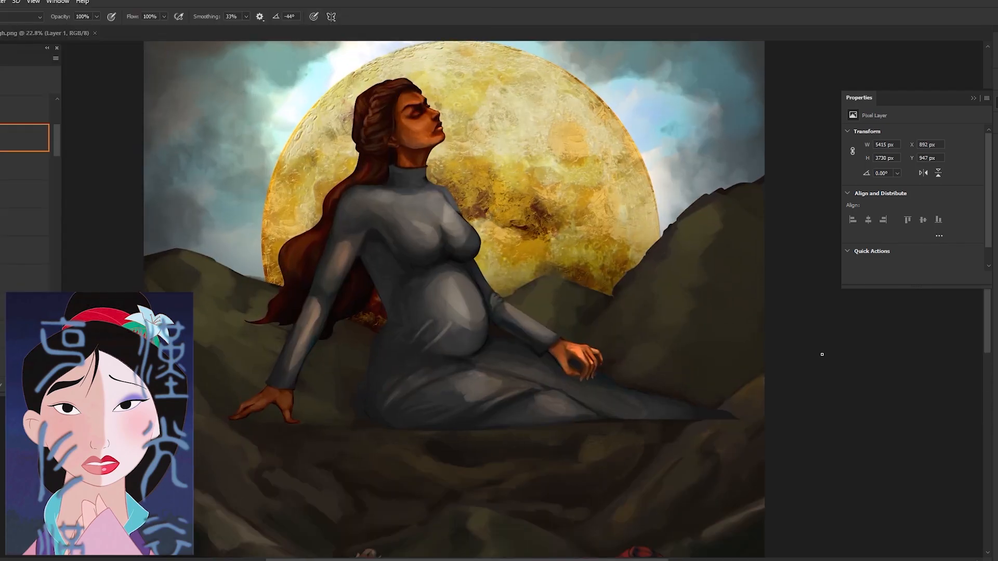
{"action": "key", "text": "ctrl+u"}
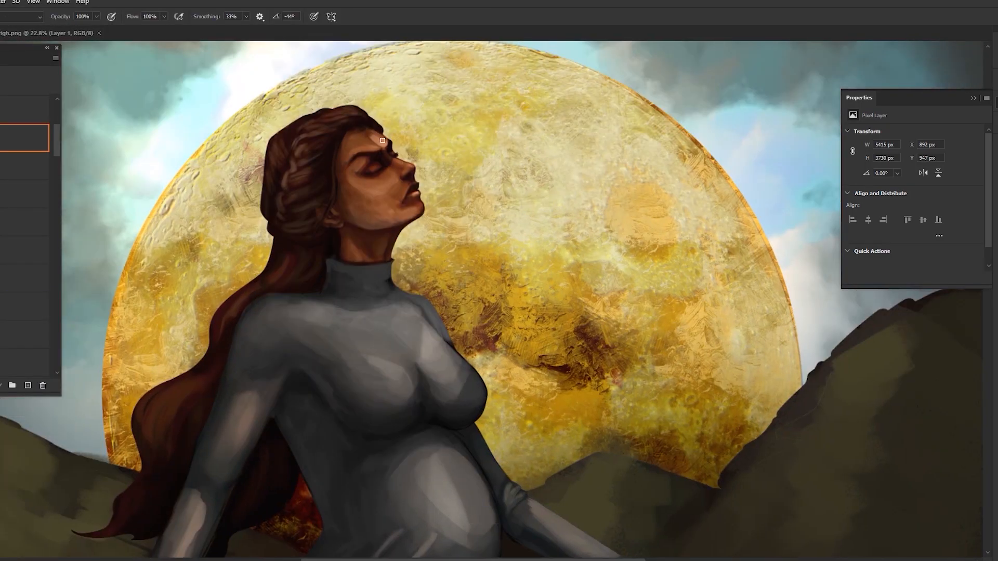
{"action": "key", "text": "bracketleft"}
{"action": "left_click", "coordinate": [390, 167], "text": "alt"}
{"action": "left_click_drag", "start_coordinate": [388, 161], "coordinate": [383, 168]}
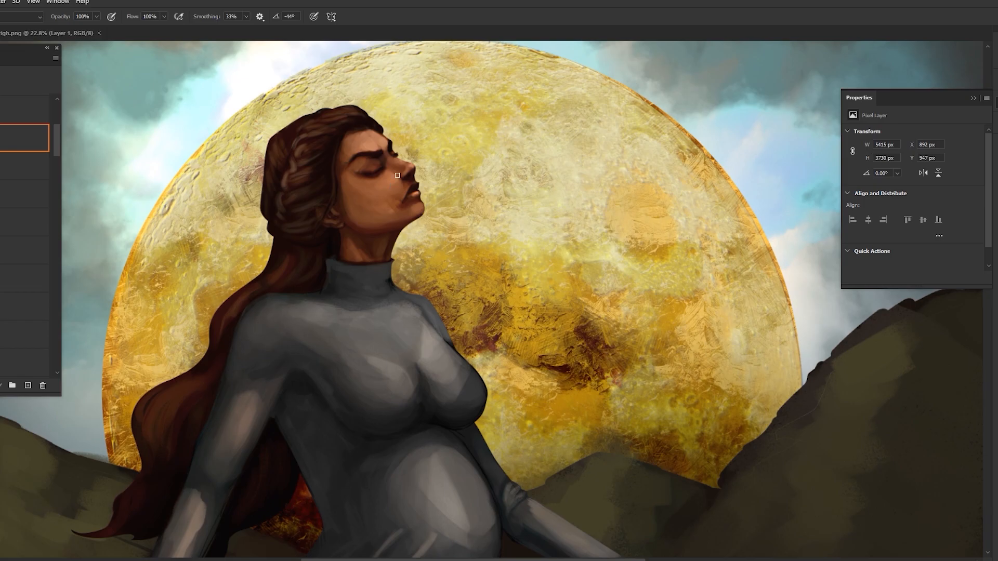
{"action": "left_click_drag", "start_coordinate": [365, 165], "coordinate": [375, 168]}
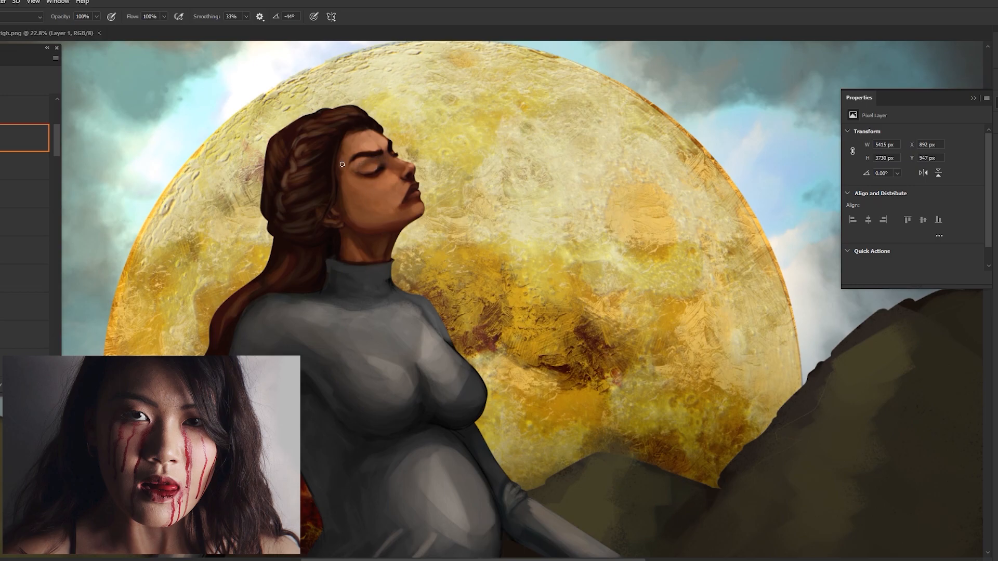
Smooth the woman's cheek, eyelid and neck shading with sampled skin tones, undoing the last change.
{"action": "left_click_drag", "start_coordinate": [380, 206], "coordinate": [344, 181]}
{"action": "left_click", "coordinate": [345, 224], "text": "alt"}
{"action": "left_click", "coordinate": [370, 163], "text": "alt"}
{"action": "left_click", "coordinate": [382, 156], "text": "alt"}
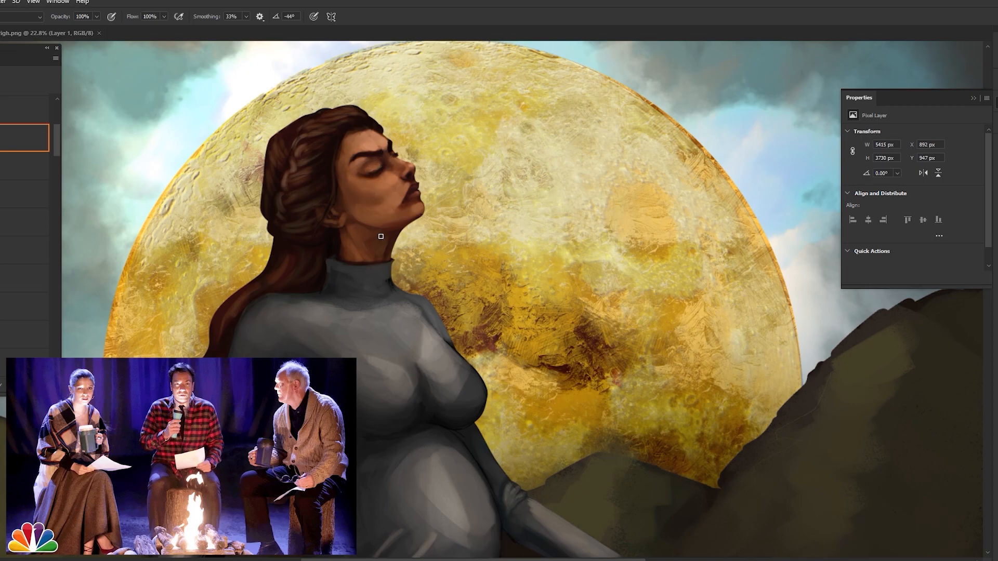
{"action": "scroll", "coordinate": [373, 260], "scroll_direction": "down", "scroll_amount": 3}
{"action": "scroll", "coordinate": [434, 182], "scroll_direction": "up", "scroll_amount": 3}
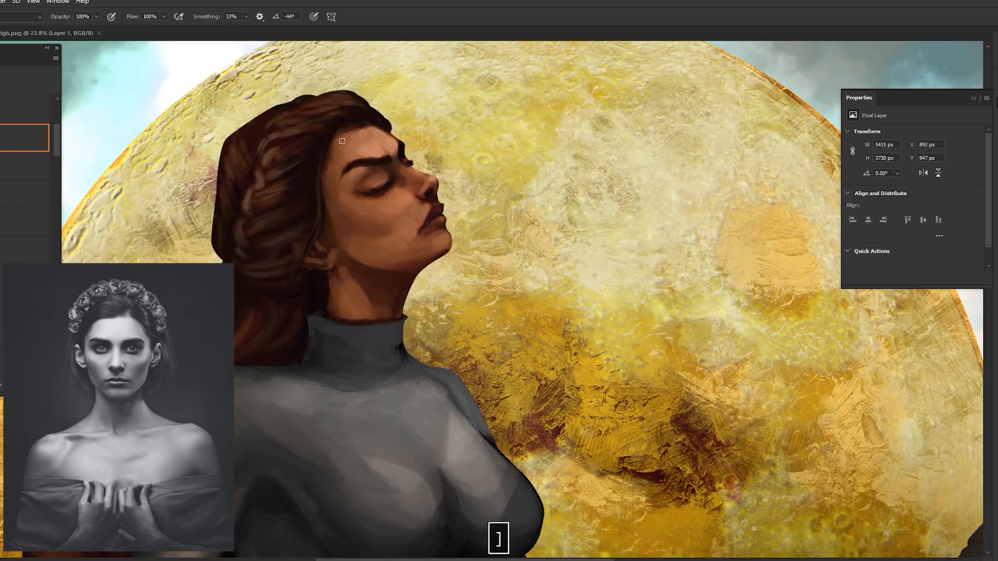
{"action": "scroll", "coordinate": [430, 157], "scroll_direction": "down", "scroll_amount": 3}
{"action": "key", "text": "ctrl+z"}
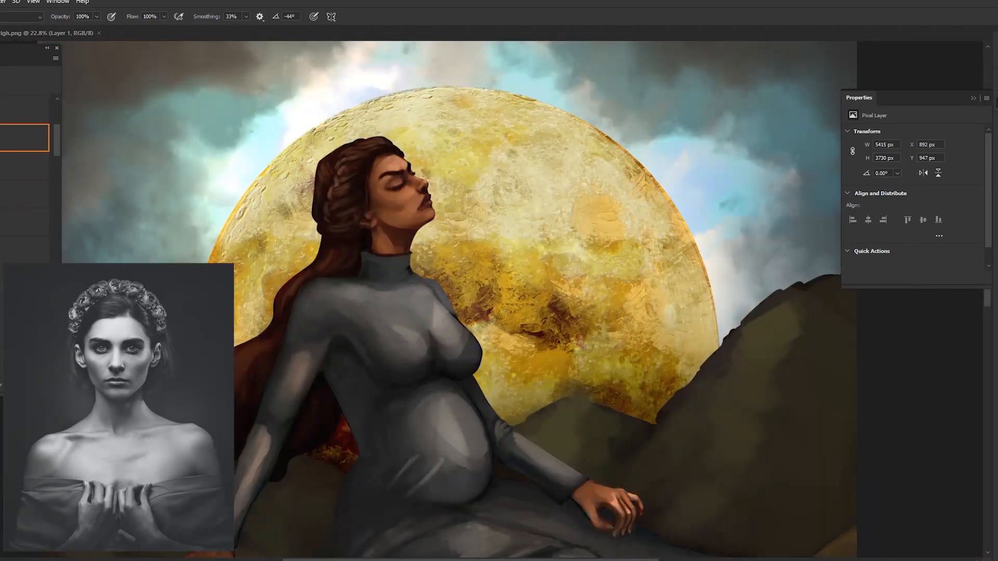
Soften the dress's chest and waist shading with mid greys sampled from the fabric.
{"action": "key", "text": "space"}
{"action": "mouse_move", "coordinate": [421, 183]}
{"action": "left_mouse_down"}
{"action": "mouse_move", "coordinate": [400, 112]}
{"action": "mouse_move", "coordinate": [428, 121]}
{"action": "left_mouse_up"}
{"action": "key", "text": "ctrl+z"}
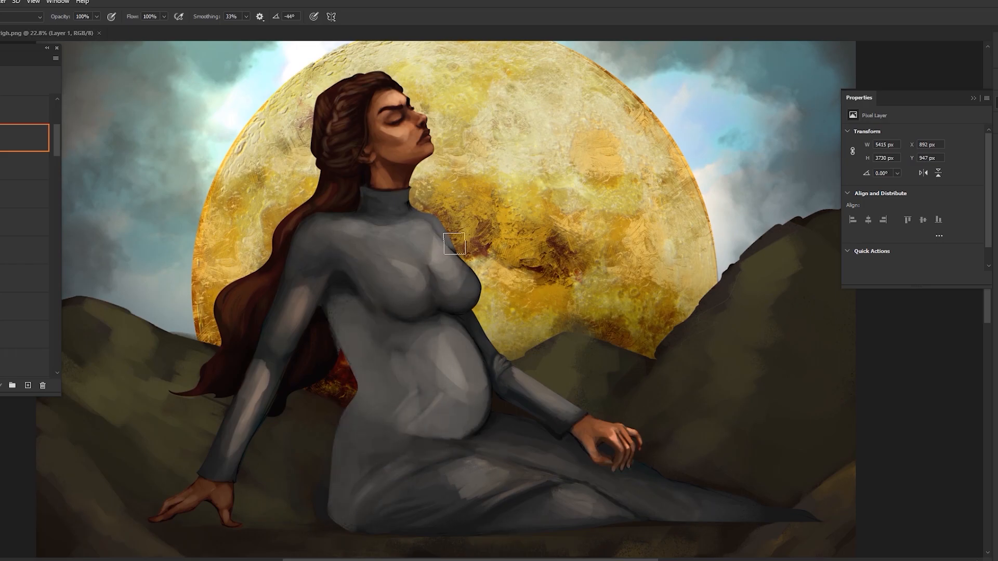
{"action": "left_click_drag", "start_coordinate": [436, 266], "coordinate": [428, 295]}
{"action": "left_click", "coordinate": [403, 291], "text": "alt"}
{"action": "left_click_drag", "start_coordinate": [372, 299], "coordinate": [405, 300]}
{"action": "left_click_drag", "start_coordinate": [437, 239], "coordinate": [436, 267]}
{"action": "key", "text": "bracketleft"}
{"action": "mouse_move", "coordinate": [347, 224]}
{"action": "left_mouse_down"}
{"action": "mouse_move", "coordinate": [414, 226]}
{"action": "mouse_move", "coordinate": [402, 199]}
{"action": "mouse_move", "coordinate": [304, 260]}
{"action": "mouse_move", "coordinate": [401, 303]}
{"action": "mouse_move", "coordinate": [329, 257]}
{"action": "mouse_move", "coordinate": [371, 309]}
{"action": "mouse_move", "coordinate": [434, 297]}
{"action": "left_mouse_up"}
{"action": "left_click", "coordinate": [434, 297], "text": "alt"}
Paint lighter sampled greys over the dress's sleeves, belly and chest.
{"action": "left_click_drag", "start_coordinate": [474, 322], "coordinate": [564, 431]}
{"action": "left_click", "coordinate": [284, 401], "text": "alt"}
{"action": "mouse_move", "coordinate": [252, 400]}
{"action": "left_mouse_down"}
{"action": "mouse_move", "coordinate": [285, 401]}
{"action": "mouse_move", "coordinate": [249, 465]}
{"action": "left_mouse_up"}
{"action": "left_click_drag", "start_coordinate": [481, 332], "coordinate": [499, 390]}
{"action": "left_click_drag", "start_coordinate": [452, 337], "coordinate": [460, 385]}
{"action": "left_click_drag", "start_coordinate": [431, 294], "coordinate": [503, 284]}
{"action": "left_click", "coordinate": [471, 290], "text": "alt"}
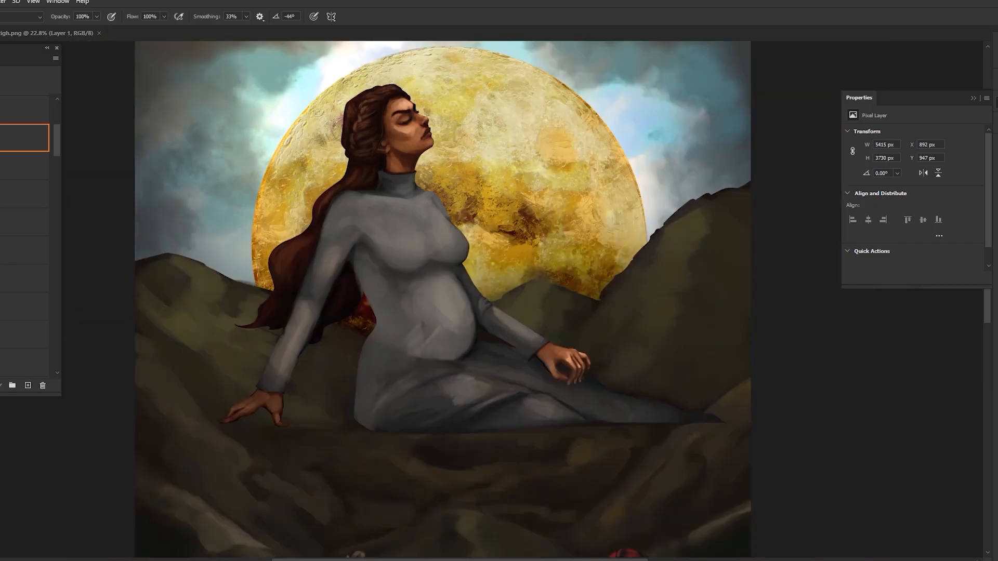
Blend the dress folds around the hip, lap and lower belly with sampled greys.
{"action": "key", "text": "ctrl+minus"}
{"action": "mouse_move", "coordinate": [417, 378]}
{"action": "left_mouse_down"}
{"action": "mouse_move", "coordinate": [396, 406]}
{"action": "mouse_move", "coordinate": [440, 356]}
{"action": "left_mouse_up"}
{"action": "left_click", "coordinate": [469, 349], "text": "alt"}
{"action": "left_click_drag", "start_coordinate": [430, 426], "coordinate": [524, 396]}
{"action": "left_click_drag", "start_coordinate": [552, 385], "coordinate": [622, 400]}
{"action": "scroll", "coordinate": [502, 362], "scroll_direction": "up", "scroll_amount": 6}
{"action": "left_click_drag", "start_coordinate": [455, 252], "coordinate": [412, 352]}
{"action": "left_click", "coordinate": [387, 389], "text": "alt"}
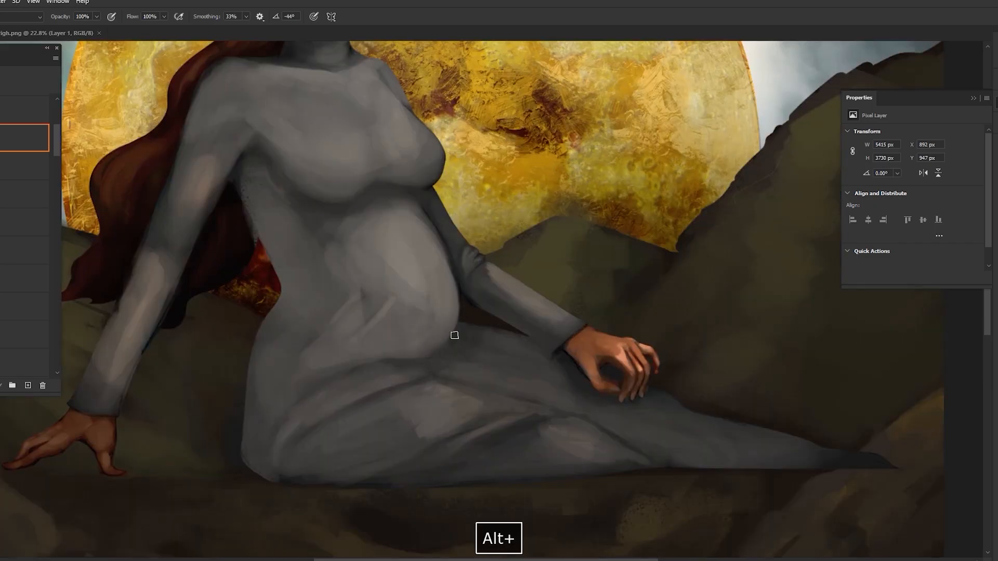
{"action": "scroll", "coordinate": [288, 203], "scroll_direction": "down", "scroll_amount": 4}
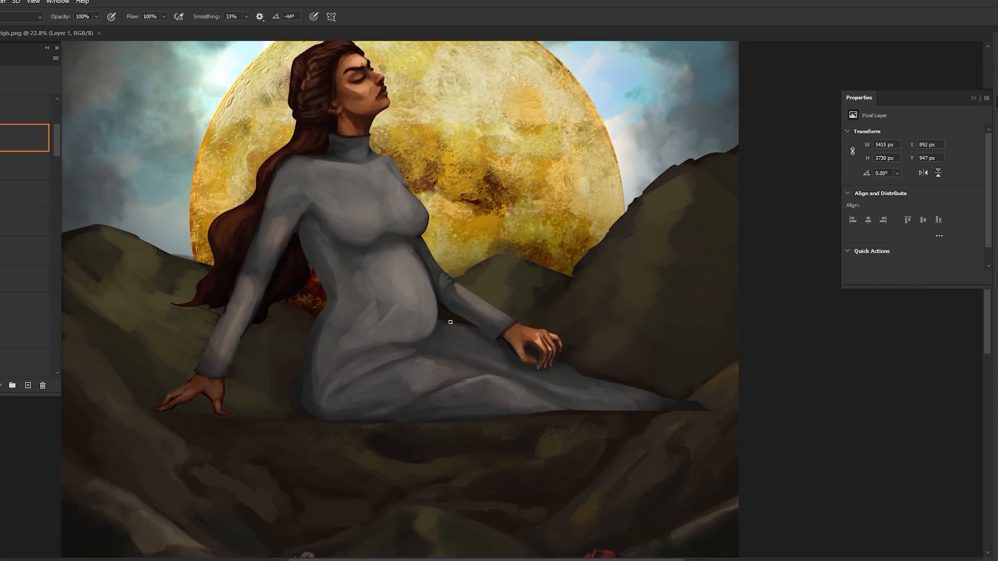
Shape the woman's thigh and lower leg under the dress with sampled greys.
{"action": "left_click_drag", "start_coordinate": [494, 368], "coordinate": [493, 380]}
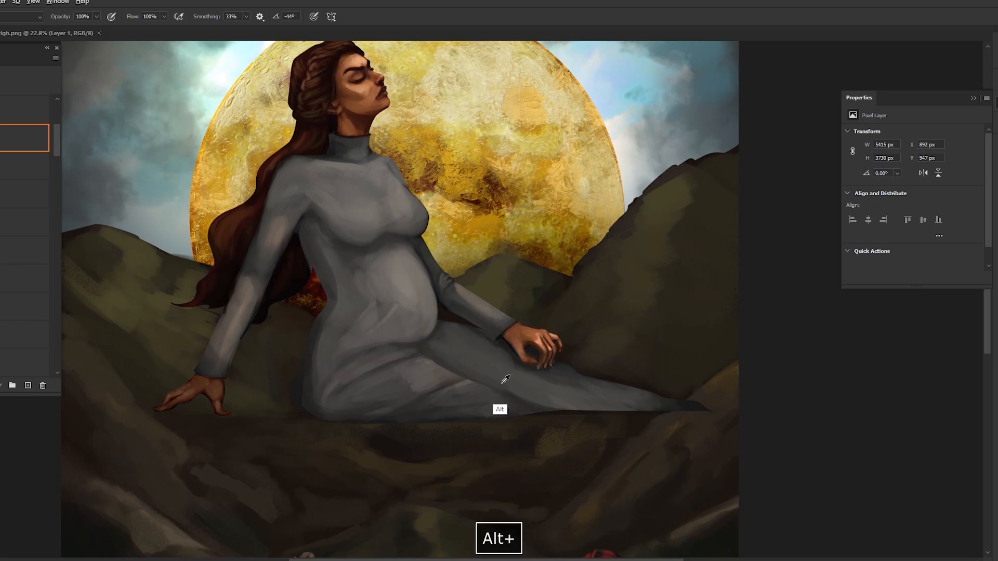
{"action": "left_click_drag", "start_coordinate": [513, 393], "coordinate": [603, 406]}
{"action": "left_click", "coordinate": [549, 349], "text": "alt"}
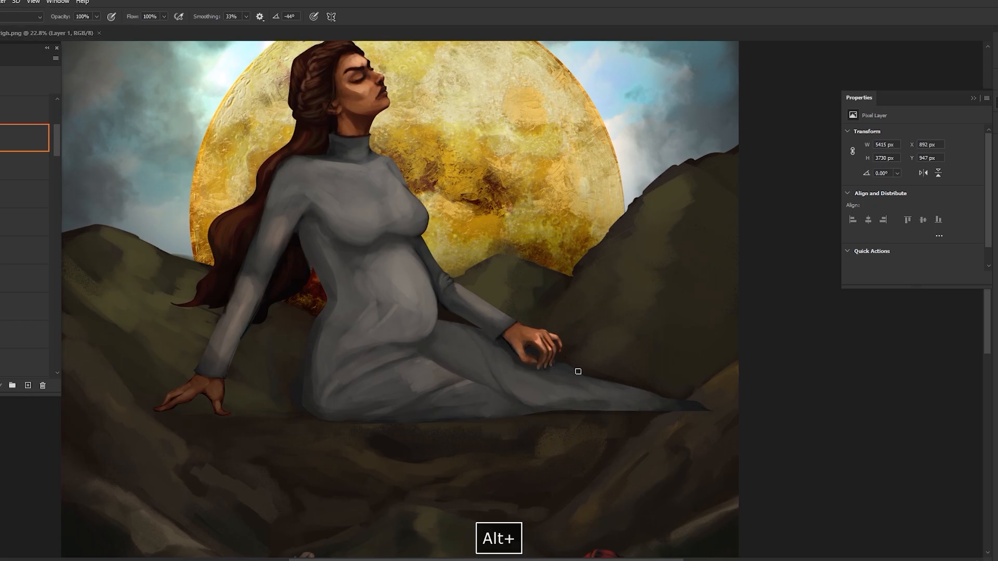
{"action": "left_click", "coordinate": [433, 351], "text": "alt"}
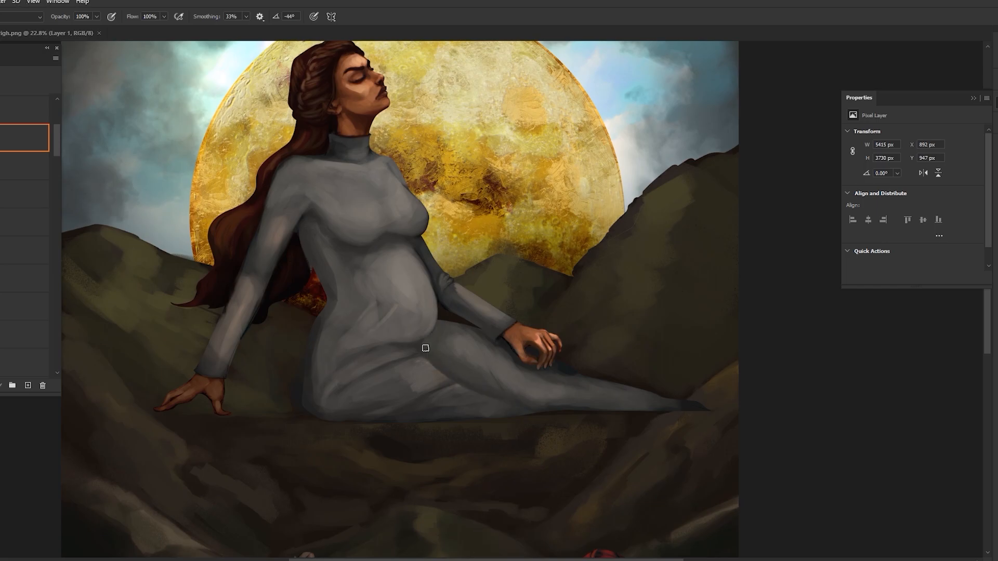
{"action": "key", "text": "ctrl+alt+s"}
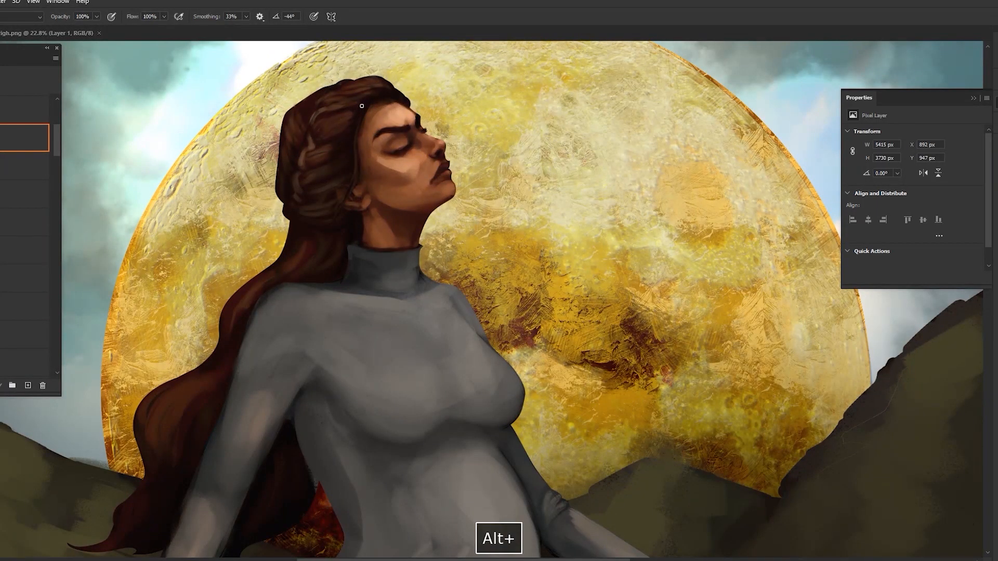
Repaint the woman's braid and long hair with a smaller brush and sampled browns.
{"action": "left_click", "coordinate": [327, 145], "text": "alt"}
{"action": "key", "text": "bracketleft"}
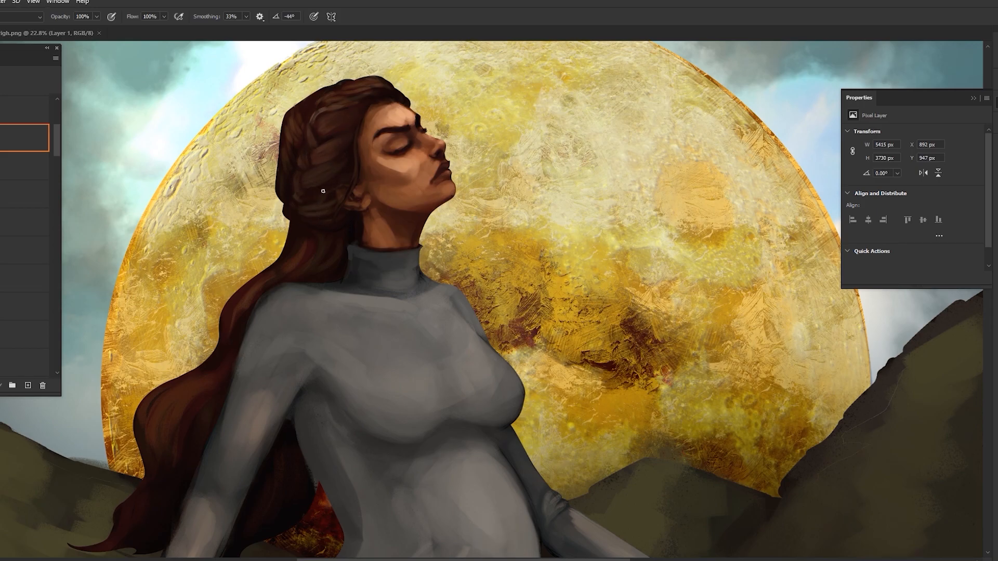
{"action": "left_click_drag", "start_coordinate": [316, 208], "coordinate": [356, 209]}
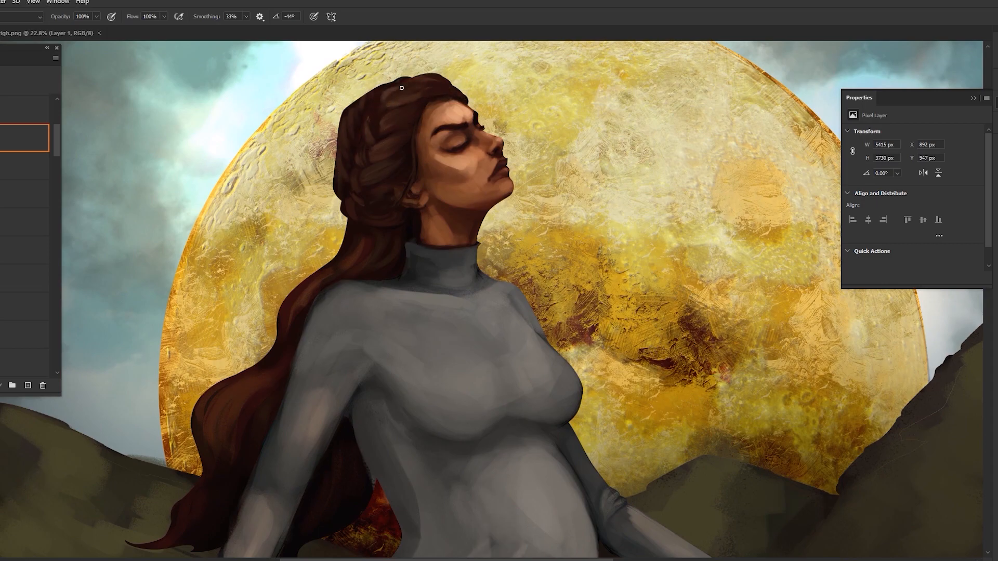
{"action": "scroll", "coordinate": [384, 129], "scroll_direction": "down", "scroll_amount": 2}
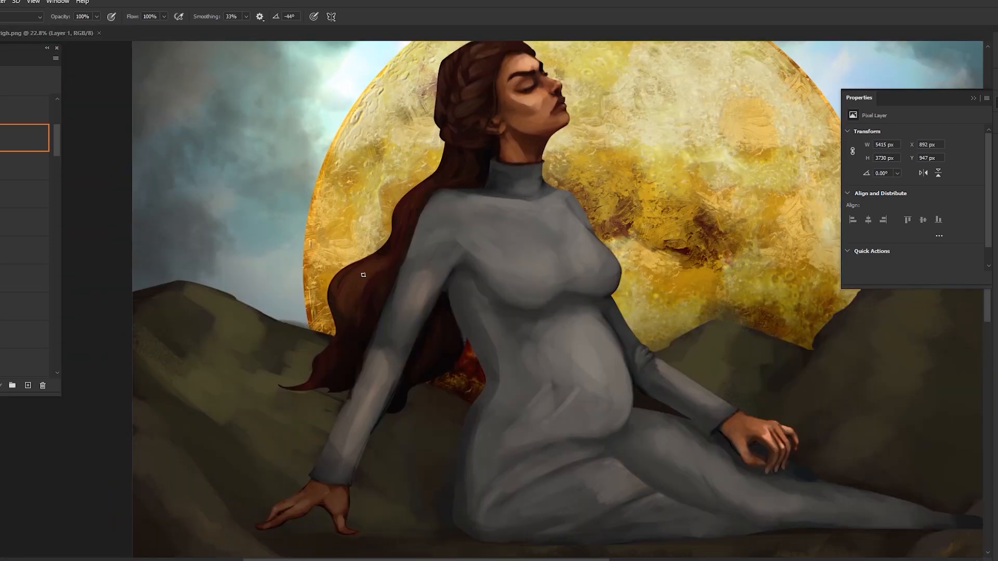
{"action": "scroll", "coordinate": [352, 282], "scroll_direction": "down", "scroll_amount": 3}
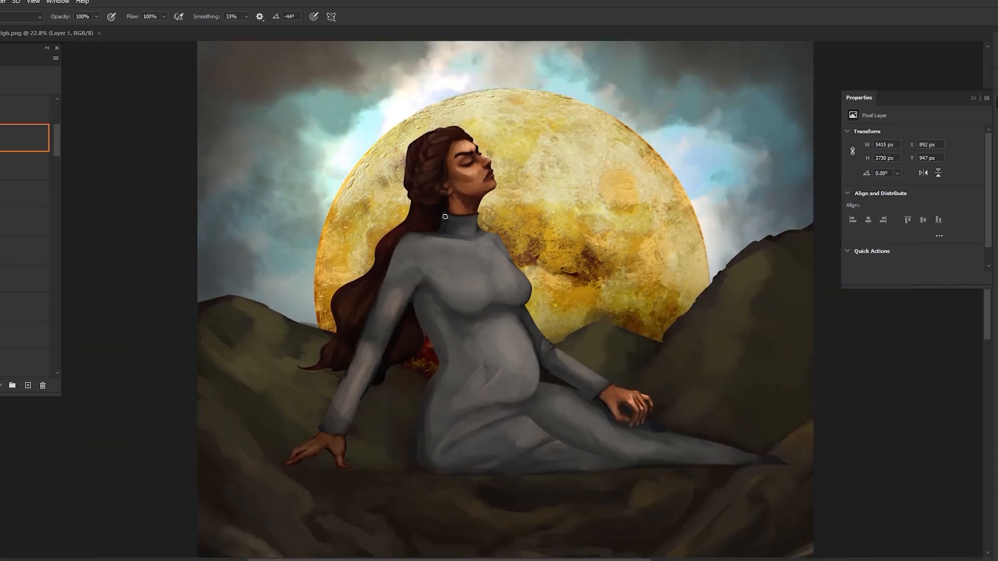
Refine the fingers, knuckles and wrists of both the woman's hands with lighter skin tones.
{"action": "scroll", "coordinate": [580, 383], "scroll_direction": "up", "scroll_amount": 5}
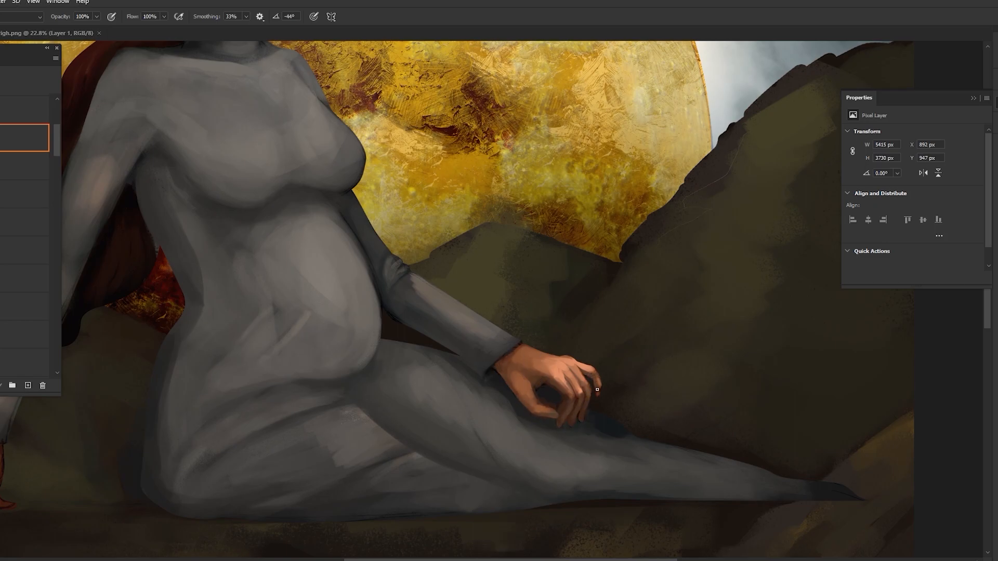
{"action": "left_click_drag", "start_coordinate": [575, 362], "coordinate": [583, 367]}
{"action": "left_click_drag", "start_coordinate": [711, 367], "coordinate": [753, 382]}
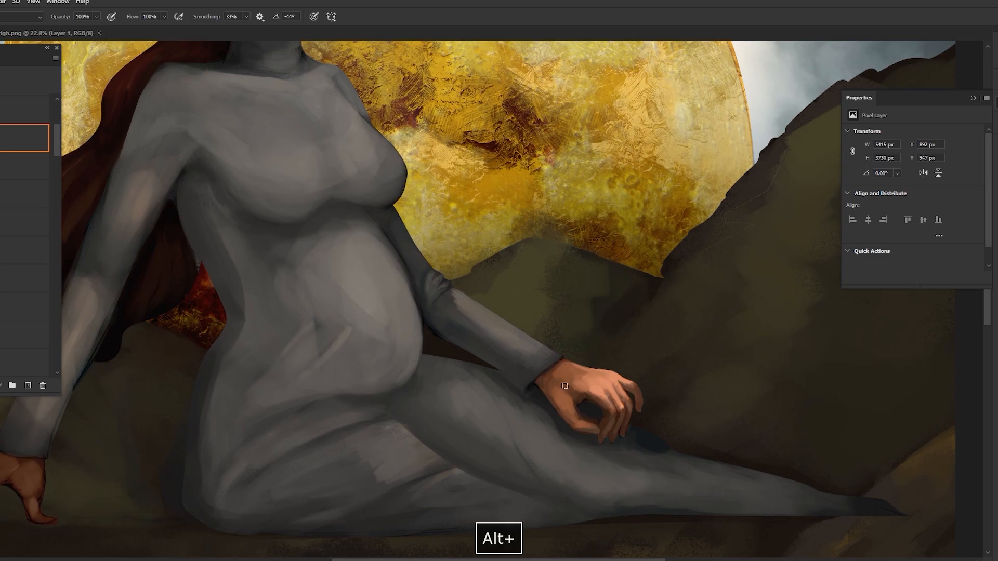
{"action": "left_click_drag", "start_coordinate": [575, 382], "coordinate": [551, 372]}
{"action": "scroll", "coordinate": [574, 382], "scroll_direction": "down", "scroll_amount": 4}
{"action": "scroll", "coordinate": [93, 452], "scroll_direction": "up", "scroll_amount": 1}
{"action": "left_click_drag", "start_coordinate": [412, 431], "coordinate": [420, 452]}
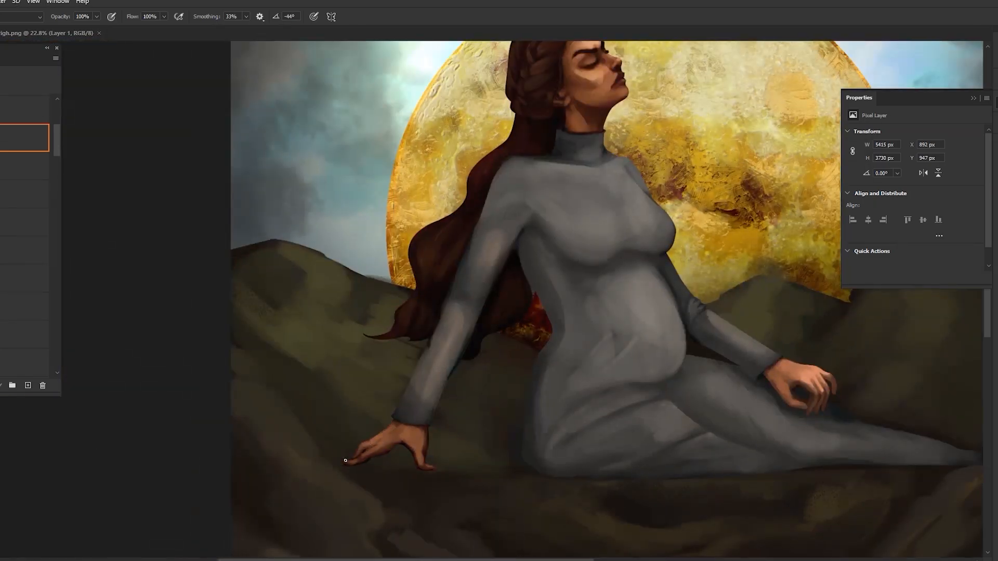
Select the upper layer and brush soft warm light over the woman's face and dress.
{"action": "scroll", "coordinate": [408, 418], "scroll_direction": "down", "scroll_amount": 4}
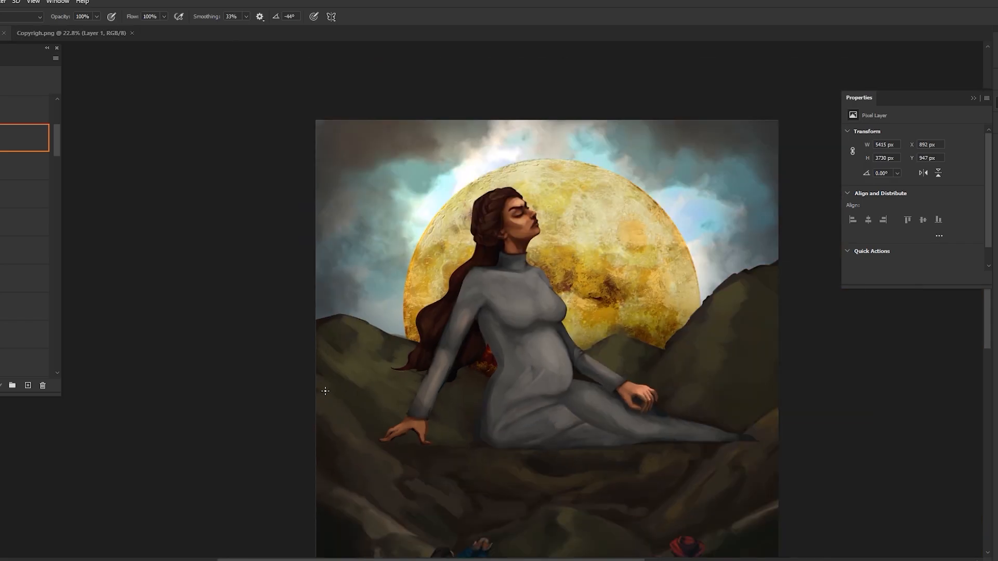
{"action": "scroll", "coordinate": [572, 275], "scroll_direction": "up", "scroll_amount": 6}
{"action": "key", "text": "["}
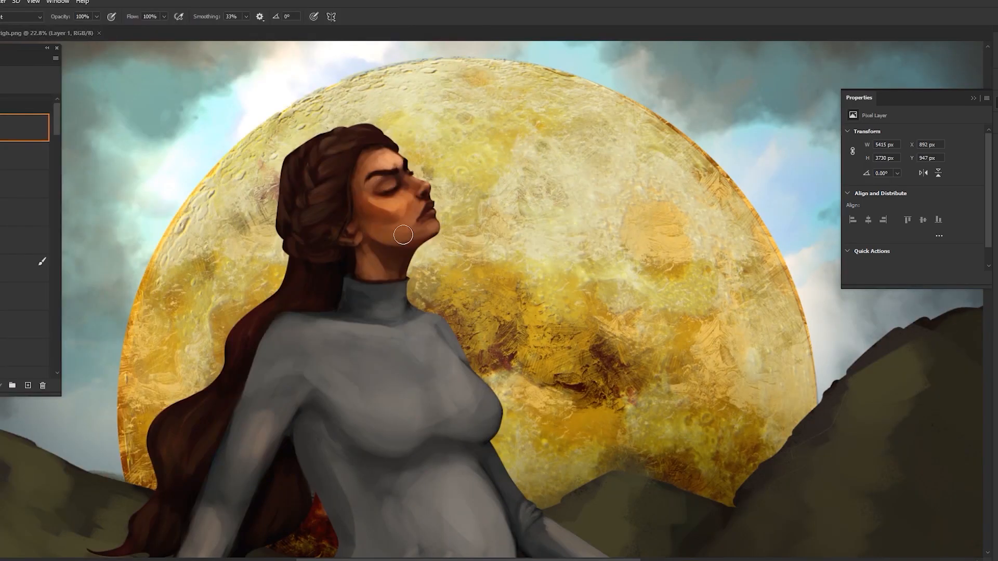
{"action": "scroll", "coordinate": [425, 186], "scroll_direction": "down", "scroll_amount": 4}
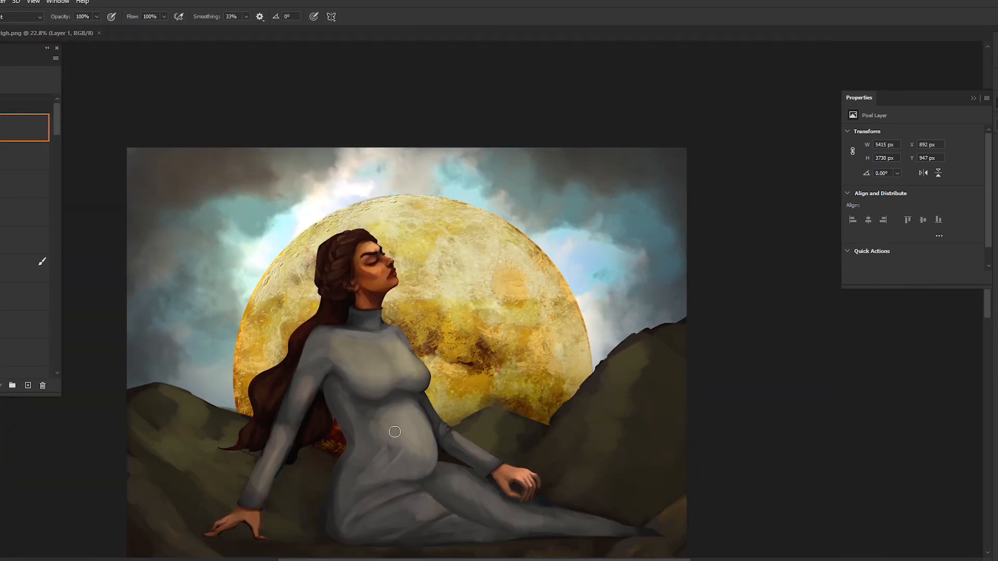
{"action": "scroll", "coordinate": [425, 347], "scroll_direction": "down", "scroll_amount": 1}
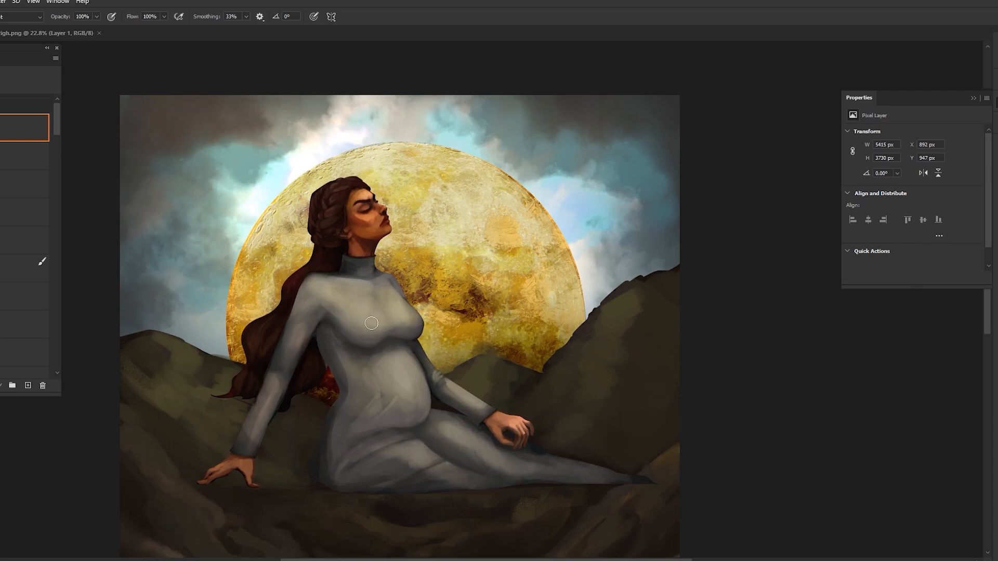
Resize the soft brush and paint light over the rocks and the two foreground figures, undoing one stroke.
{"action": "key", "text": "["}
{"action": "key", "text": "]"}
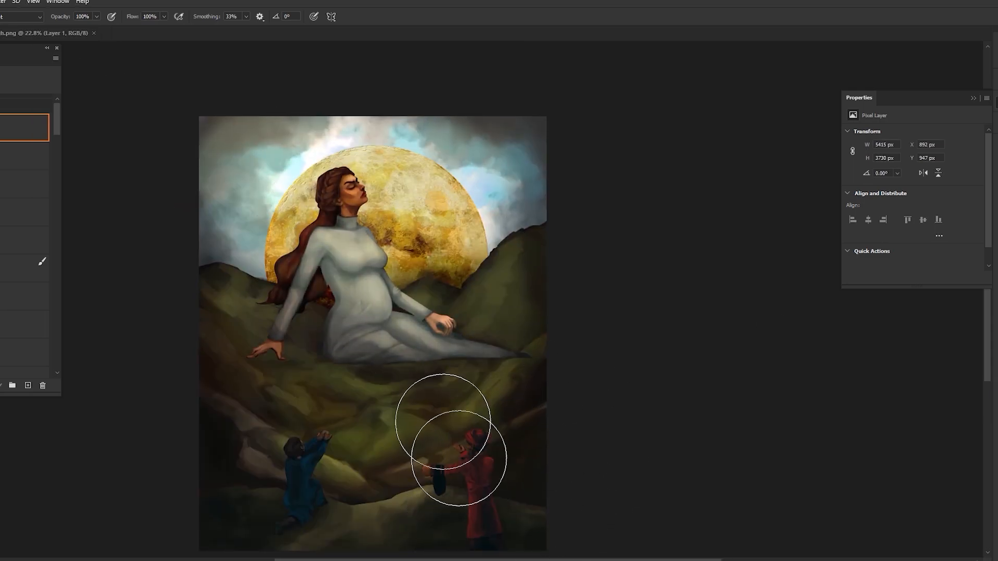
{"action": "key", "text": "ctrl+z"}
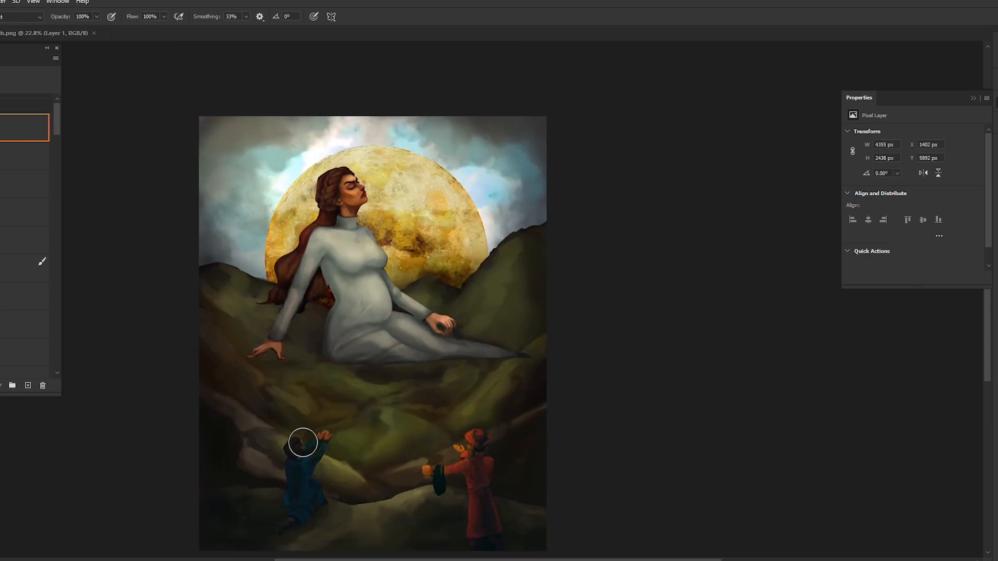
{"action": "key", "text": "]"}
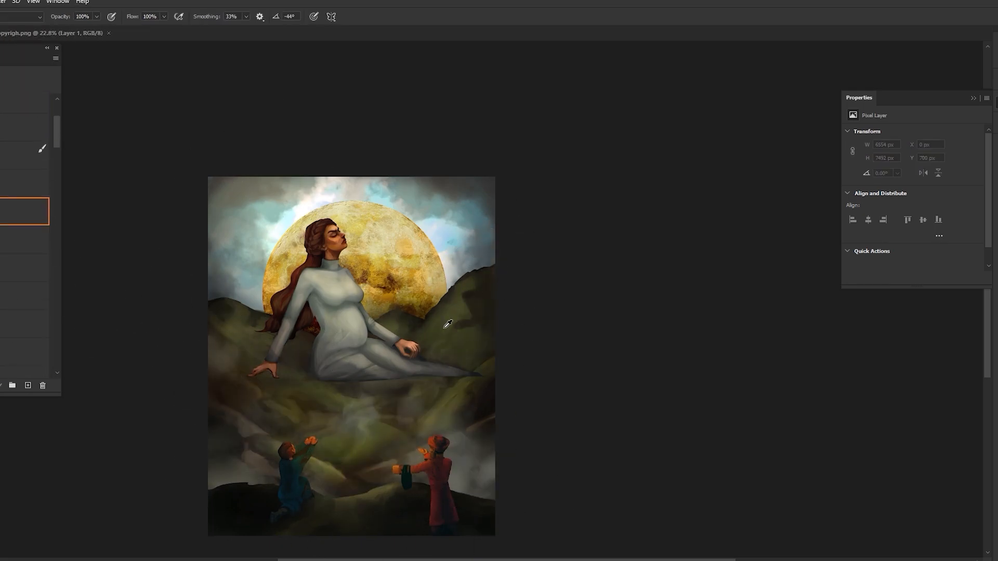
Repaint the shading on the woman's dress around the chest, belly and thighs with sampled greys.
{"action": "left_click_drag", "start_coordinate": [449, 307], "coordinate": [410, 332]}
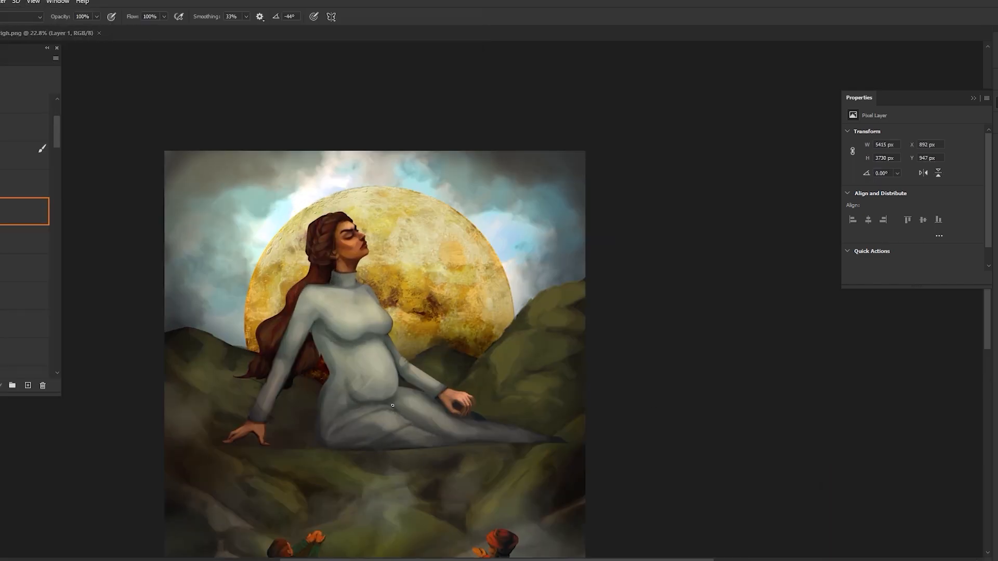
{"action": "key", "text": "]"}
{"action": "key", "text": "alt"}
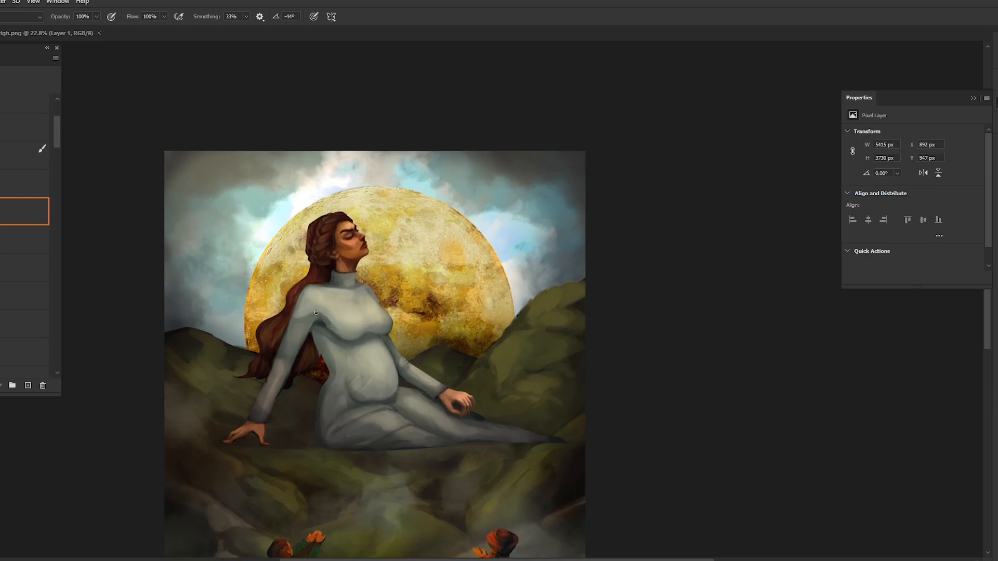
{"action": "left_click_drag", "start_coordinate": [376, 323], "coordinate": [403, 302]}
{"action": "key", "text": "alt"}
{"action": "key", "text": "bracketleft"}
{"action": "scroll", "coordinate": [384, 354], "scroll_direction": "up", "scroll_amount": 2}
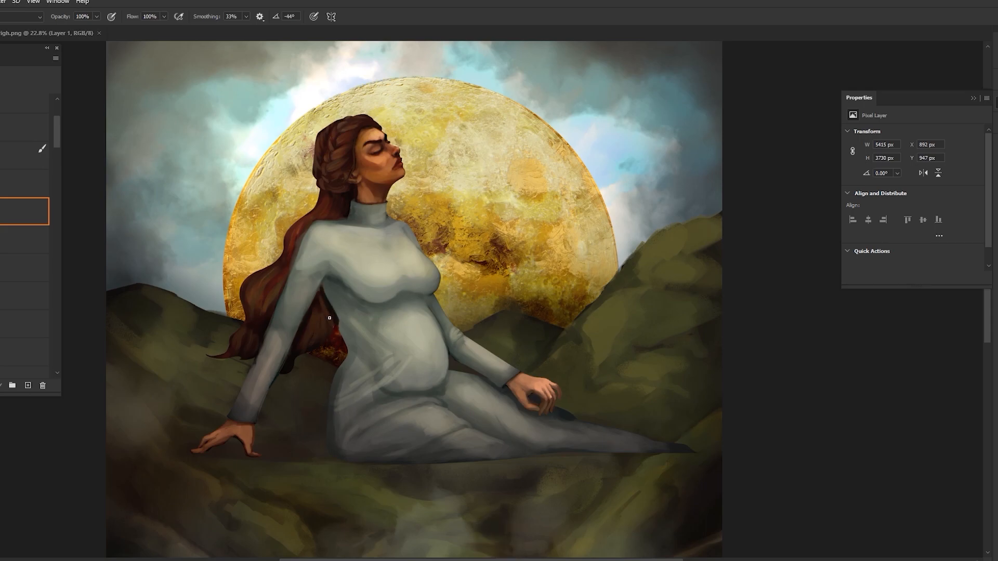
Blend the dress folds over the belly and legs with a larger brush, and reshape the waist edge.
{"action": "key", "text": "bracketright"}
{"action": "key", "text": "bracketright"}
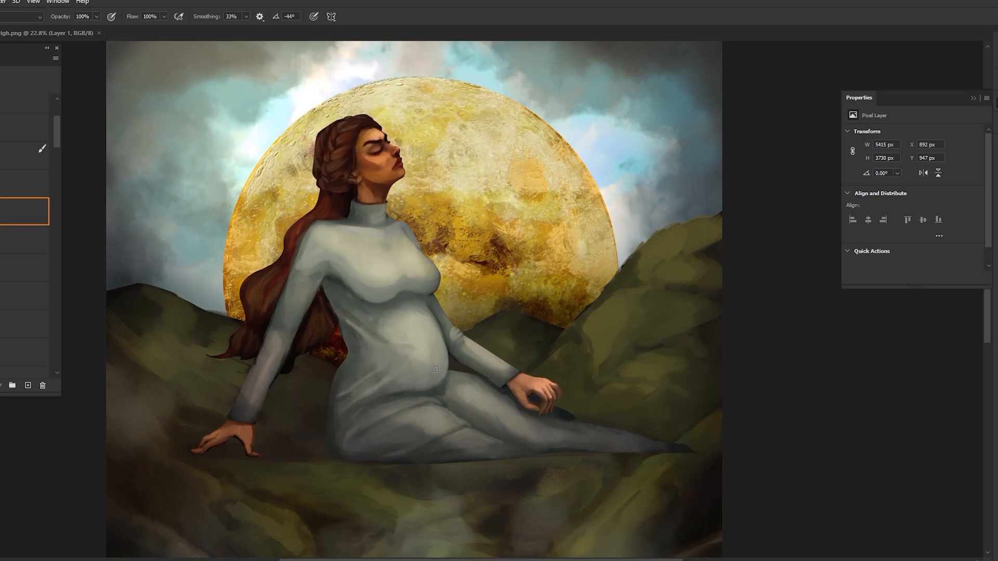
{"action": "key", "text": "alt"}
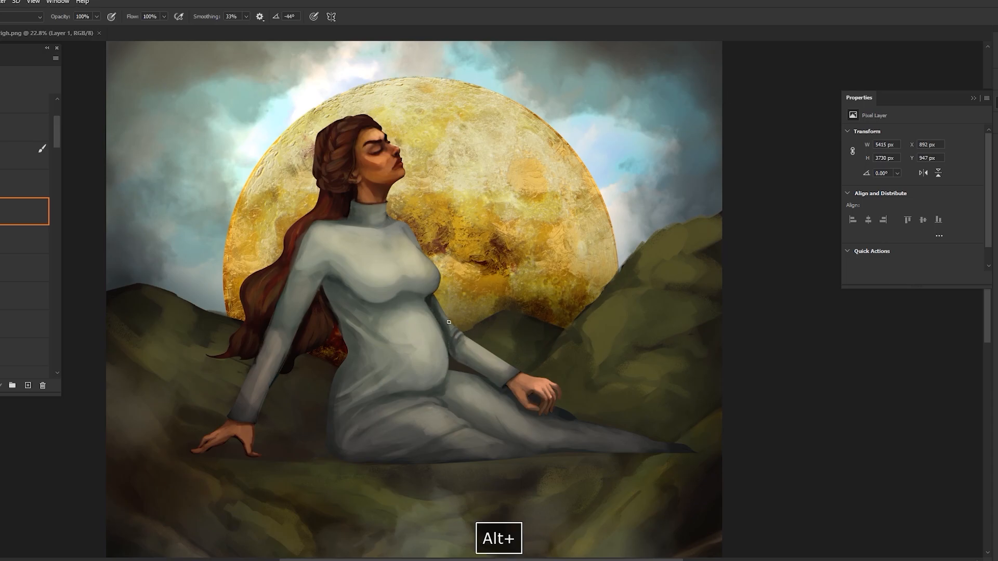
{"action": "left_click_drag", "start_coordinate": [507, 395], "coordinate": [573, 398]}
{"action": "mouse_move", "coordinate": [351, 321]}
{"action": "left_mouse_down"}
{"action": "mouse_move", "coordinate": [316, 409]}
{"action": "mouse_move", "coordinate": [345, 354]}
{"action": "left_mouse_up"}
{"action": "left_click", "coordinate": [352, 324], "text": "alt"}
Shrink the brush on the top layer and paint a thin light rim along the dress's waist edge.
{"action": "key", "text": "bracketleft"}
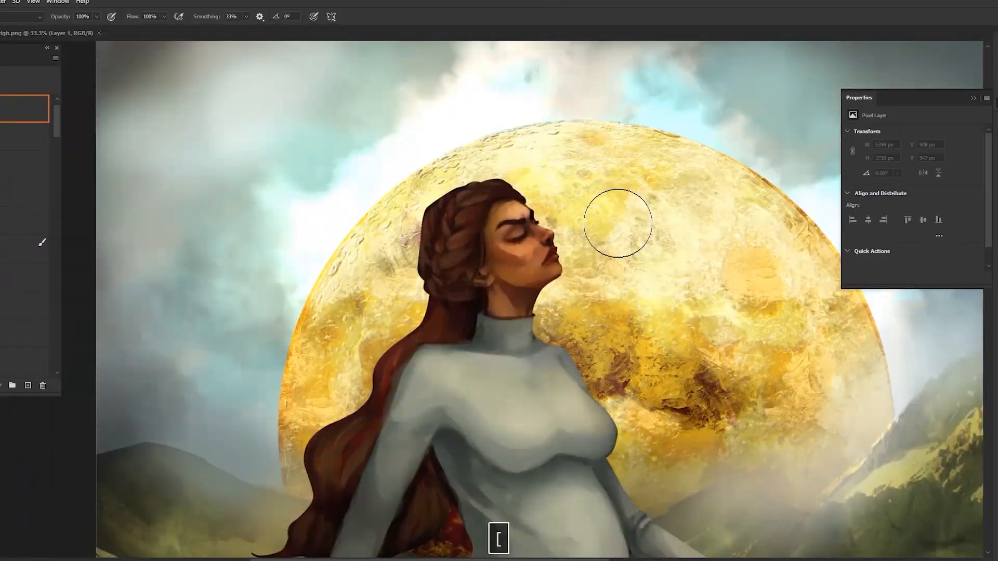
{"action": "key", "text": "bracketleft"}
{"action": "key", "text": "bracketleft"}
{"action": "key", "text": "bracketleft"}
{"action": "key", "text": "bracketleft"}
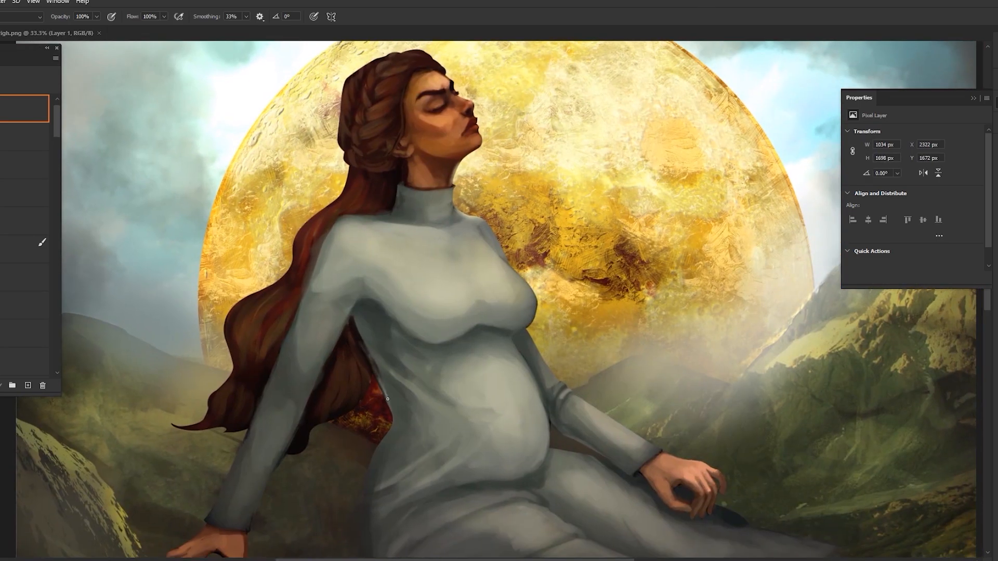
{"action": "key", "text": "space"}
{"action": "key", "text": "bracketright"}
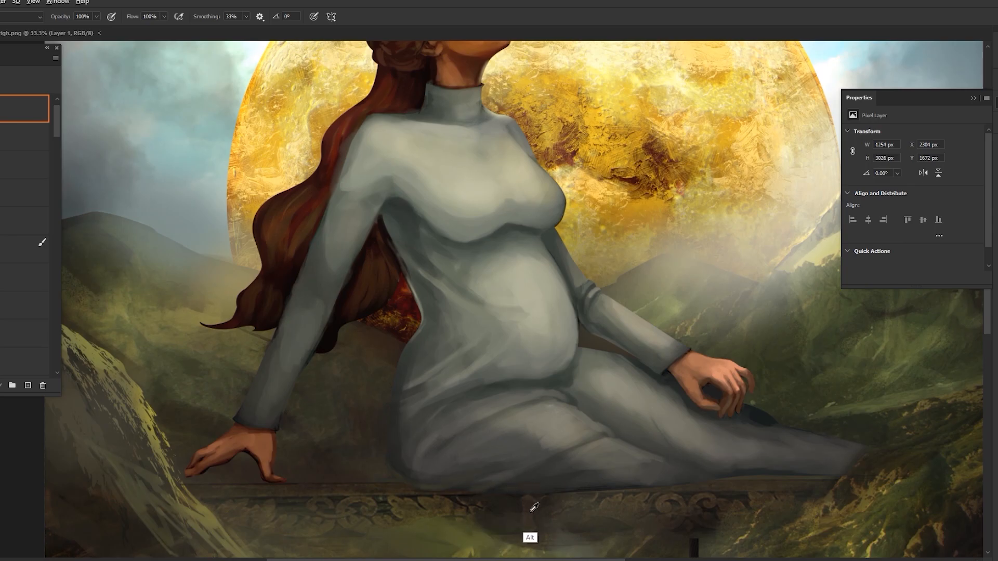
Paint thin warm rim highlights on the sleeve folds, under the bust and along the hair edges, undoing stray strokes.
{"action": "key", "text": "space"}
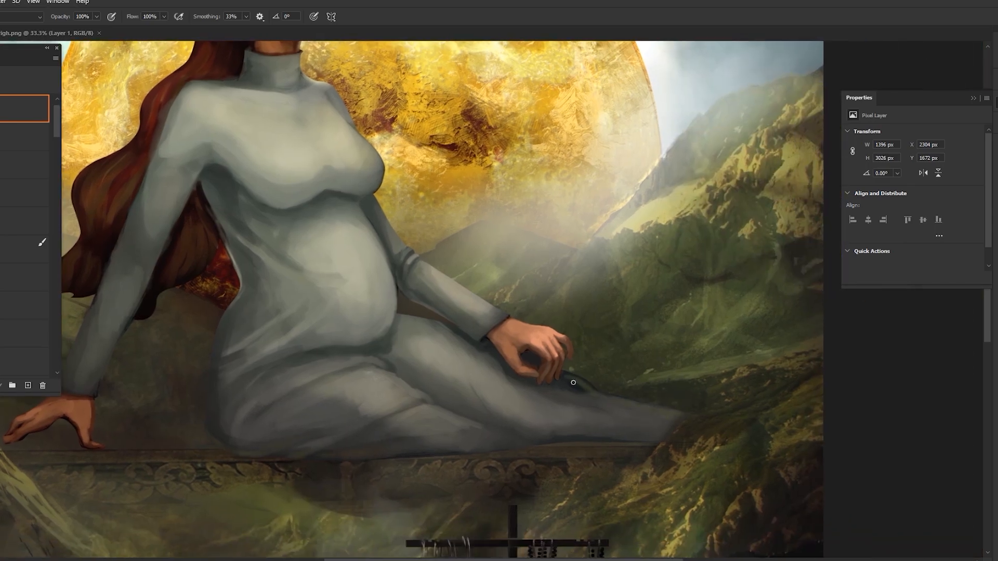
{"action": "key", "text": "space"}
{"action": "key", "text": "bracketleft"}
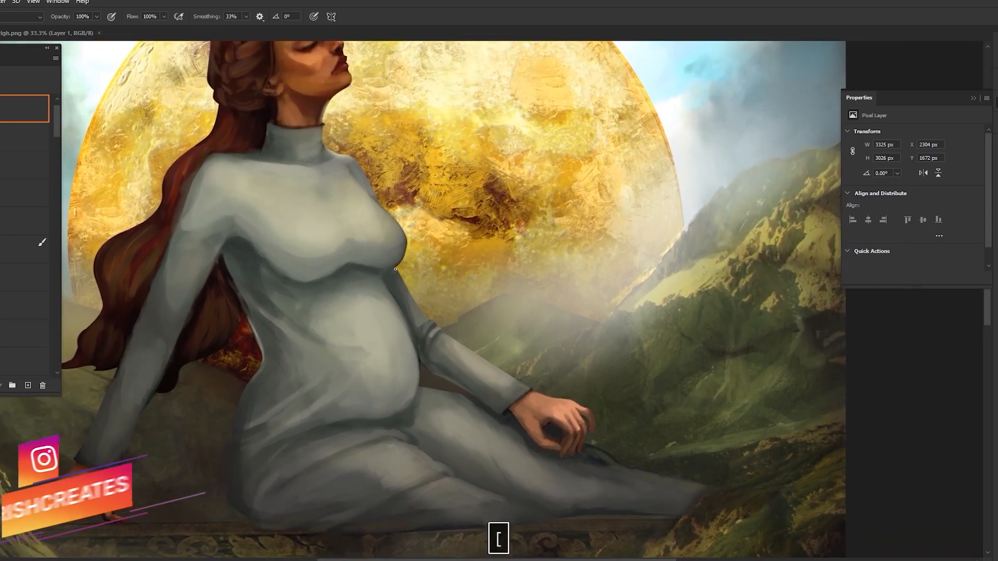
{"action": "key", "text": "alt"}
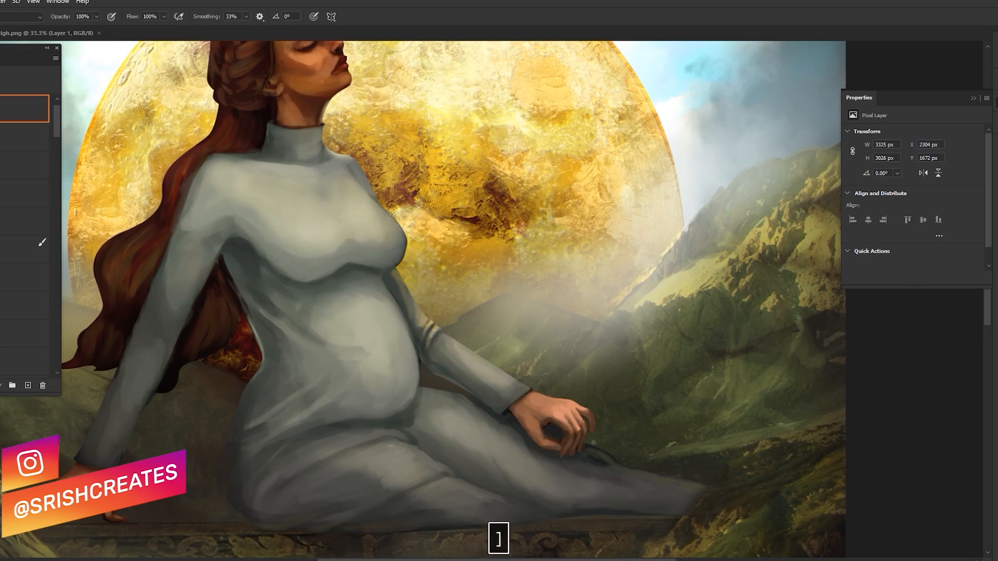
{"action": "key", "text": "ctrl+z"}
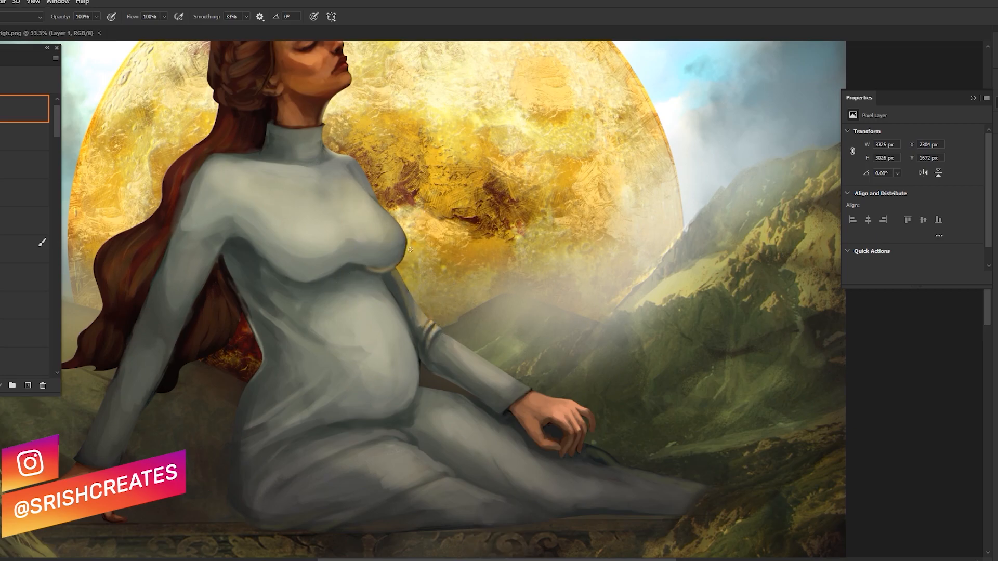
{"action": "key", "text": "bracketright"}
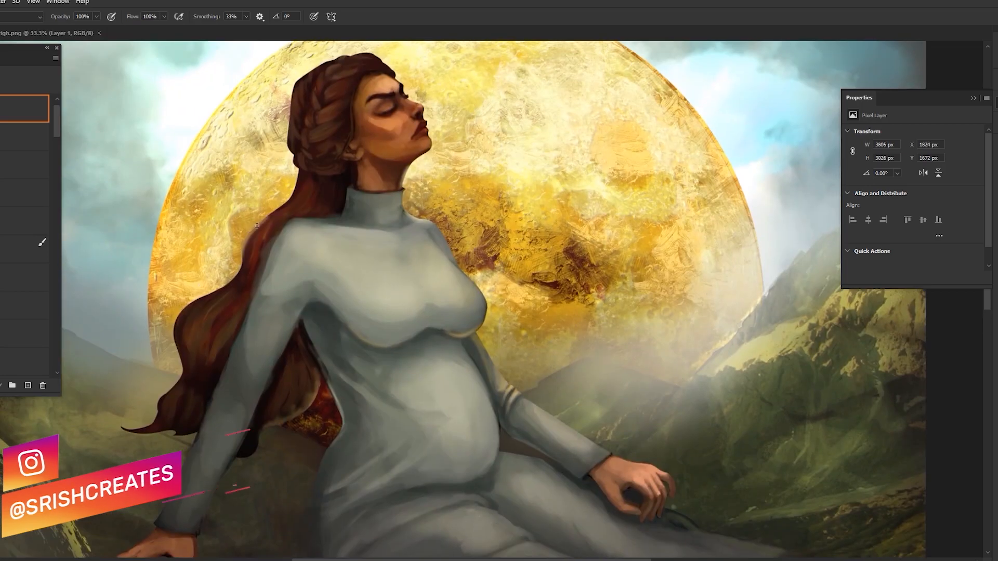
{"action": "key", "text": "ctrl+z"}
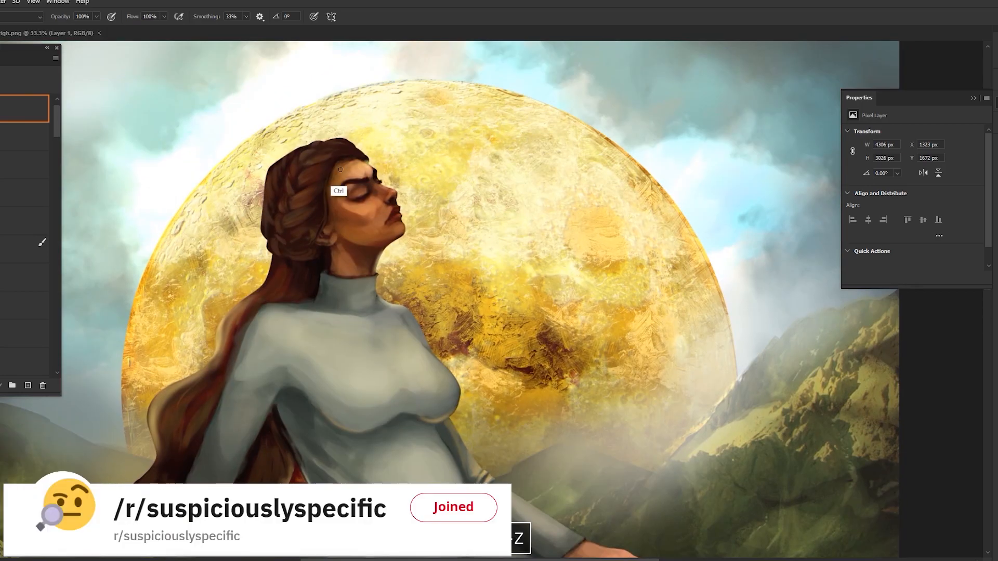
Add fine highlights to the woman's braid, eyelid, long hair and dress, undoing the unwanted strokes.
{"action": "left_click_drag", "start_coordinate": [346, 147], "coordinate": [366, 161]}
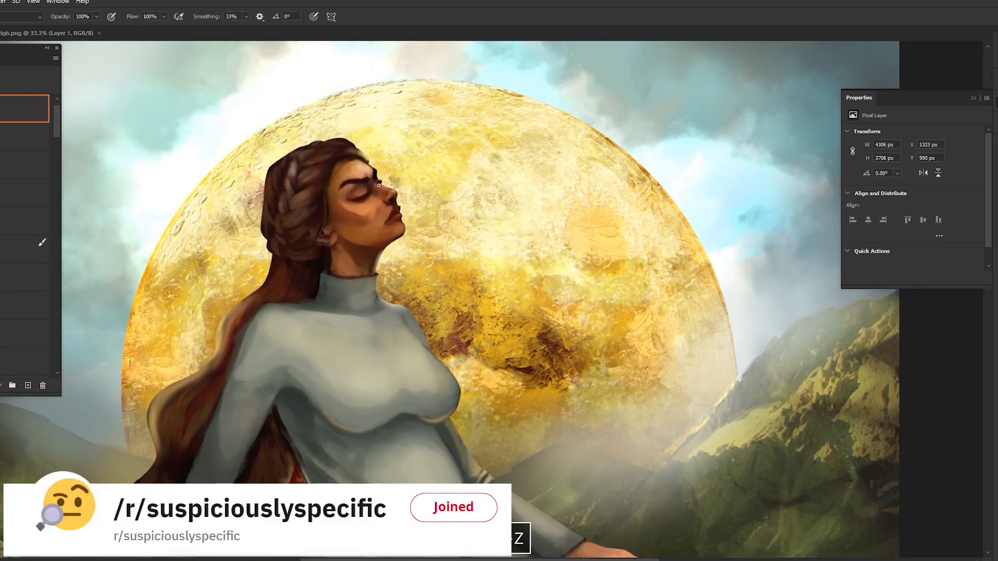
{"action": "scroll", "coordinate": [525, 250], "scroll_direction": "down", "scroll_amount": 4}
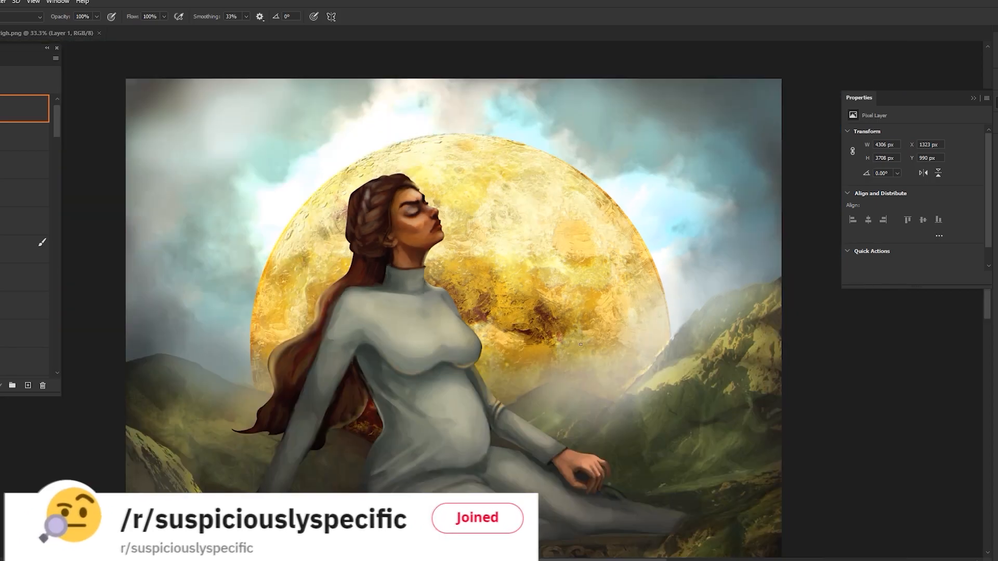
{"action": "left_click_drag", "start_coordinate": [568, 453], "coordinate": [540, 388]}
{"action": "key", "text": "ctrl+z"}
{"action": "mouse_move", "coordinate": [341, 335]}
{"action": "left_mouse_down"}
{"action": "mouse_move", "coordinate": [331, 319]}
{"action": "mouse_move", "coordinate": [246, 314]}
{"action": "left_mouse_up"}
{"action": "key", "text": "]"}
{"action": "key", "text": "ctrl+z"}
{"action": "left_click_drag", "start_coordinate": [318, 453], "coordinate": [389, 455]}
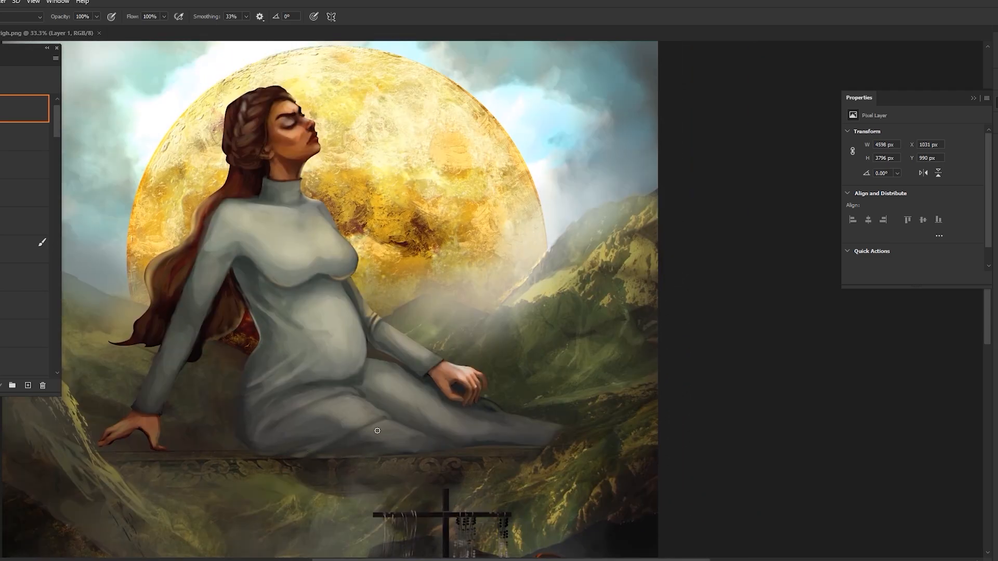
{"action": "scroll", "coordinate": [279, 103], "scroll_direction": "up", "scroll_amount": 3}
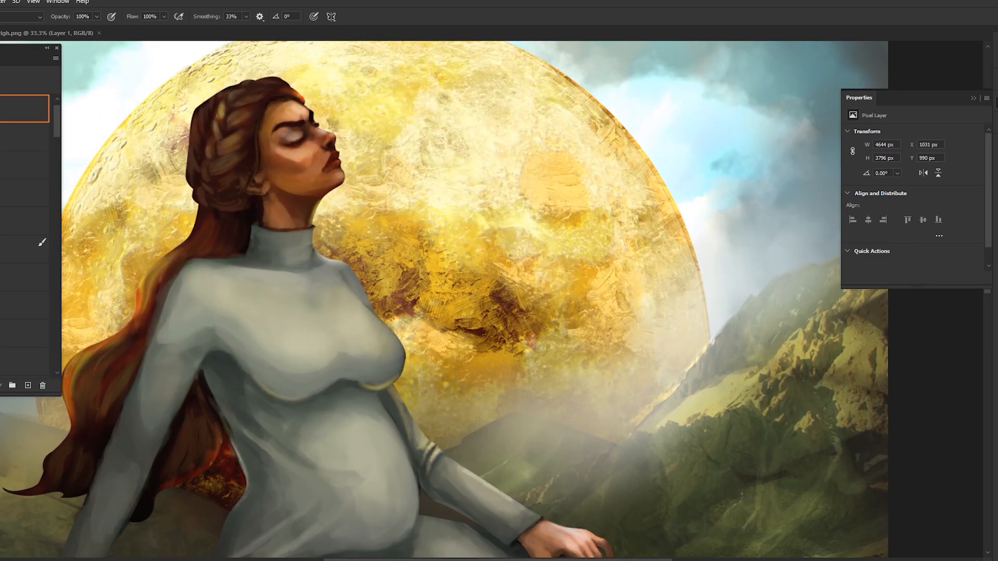
Toggle off the orange glow over the hair and ready an enlarged Eraser on a lower layer.
{"action": "key", "text": "ctrl+comma"}
{"action": "key", "text": "ctrl+comma"}
{"action": "key", "text": "ctrl+comma"}
{"action": "key", "text": "e"}
{"action": "key", "text": "]"}
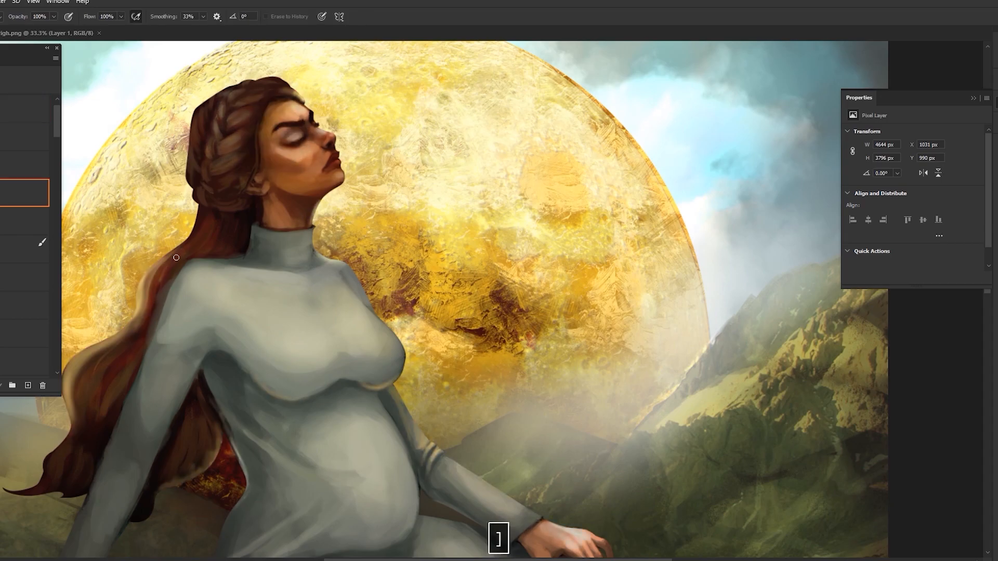
Return to the Brush on the top layer and paint pale highlights on both of the woman's hands.
{"action": "left_click_drag", "start_coordinate": [437, 477], "coordinate": [393, 302]}
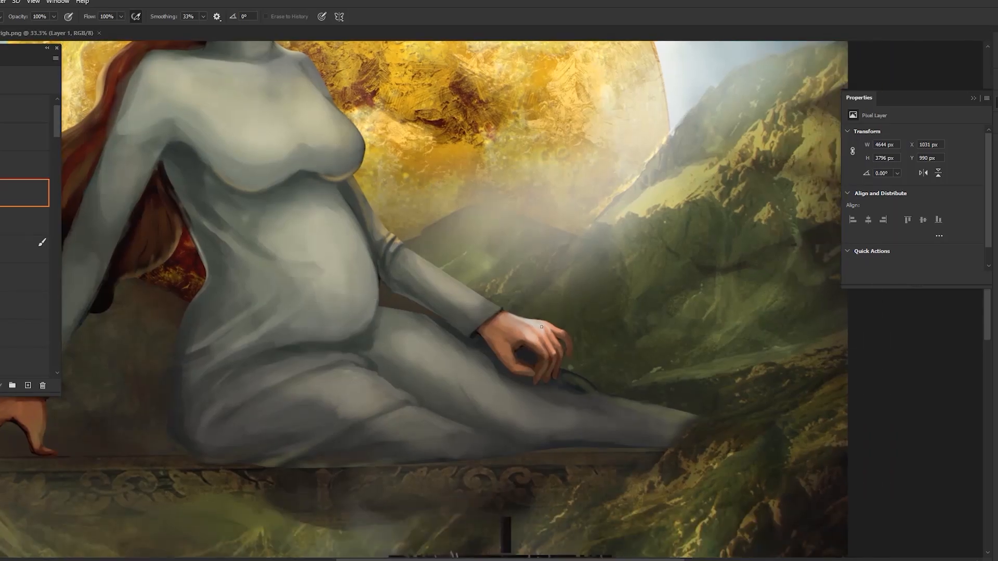
{"action": "key", "text": "b"}
{"action": "left_click_drag", "start_coordinate": [526, 334], "coordinate": [570, 294]}
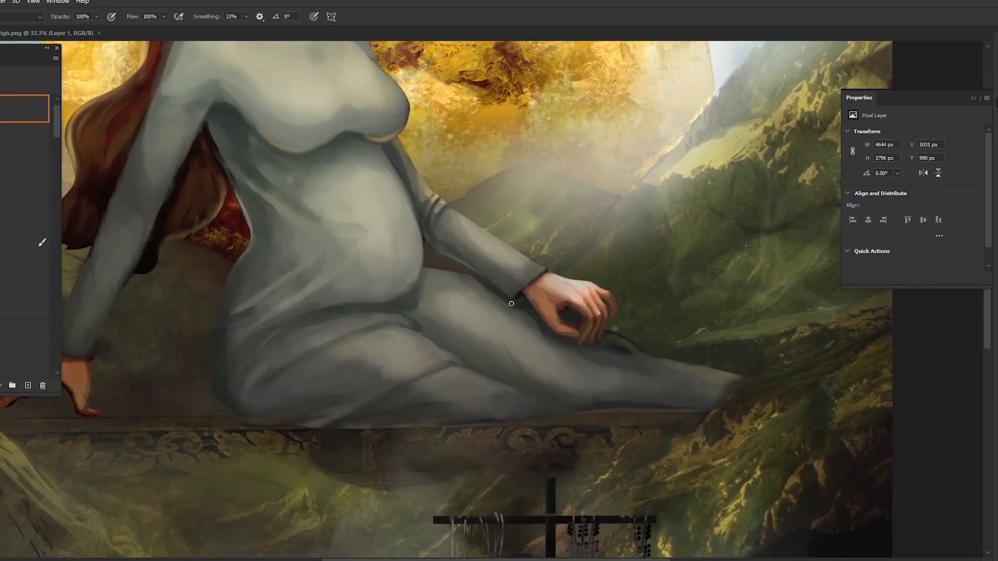
{"action": "key", "text": "ctrl+minus"}
{"action": "left_click_drag", "start_coordinate": [178, 327], "coordinate": [296, 359]}
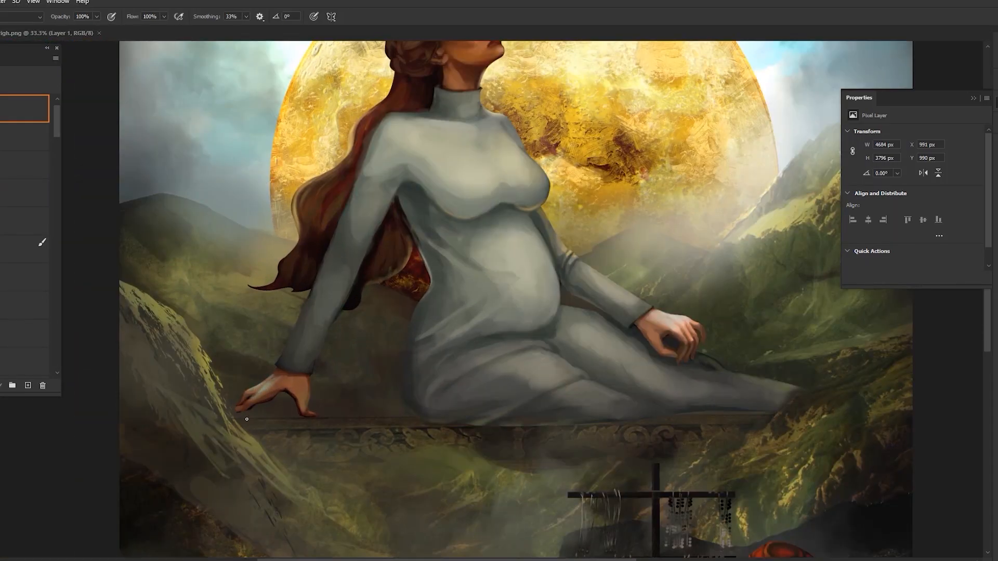
Brush soft cool bluish light over the woman's belly and chest with a larger brush and sampled color.
{"action": "scroll", "coordinate": [334, 343], "scroll_direction": "down", "scroll_amount": 4}
{"action": "scroll", "coordinate": [491, 424], "scroll_direction": "up", "scroll_amount": 1}
{"action": "key", "text": "]"}
{"action": "key", "text": "]"}
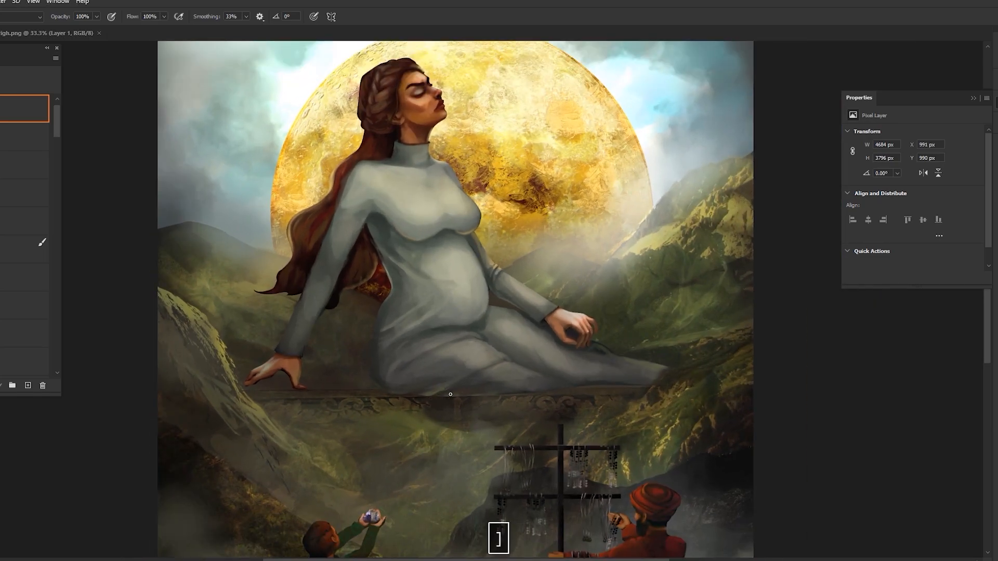
{"action": "key", "text": "alt"}
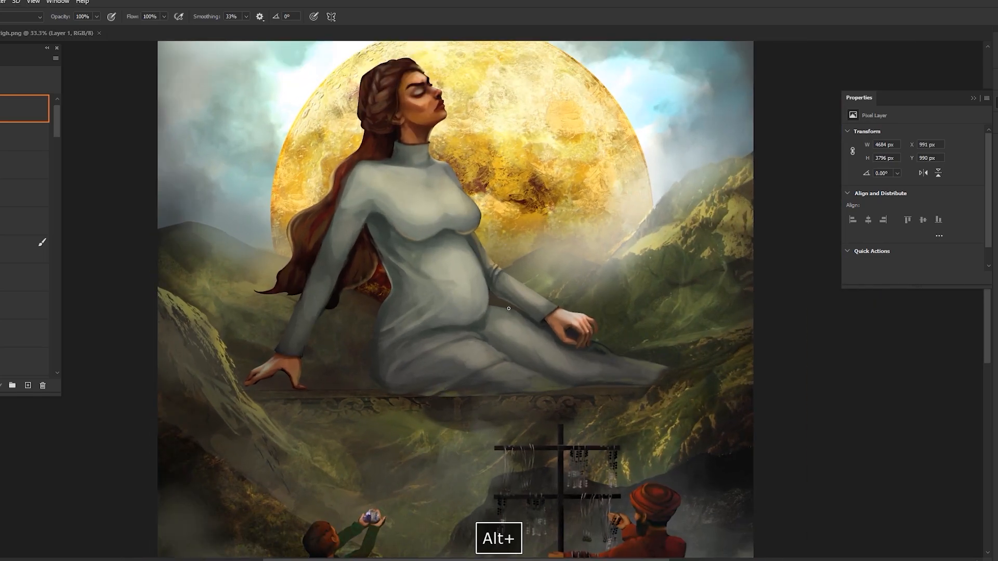
{"action": "key", "text": "]"}
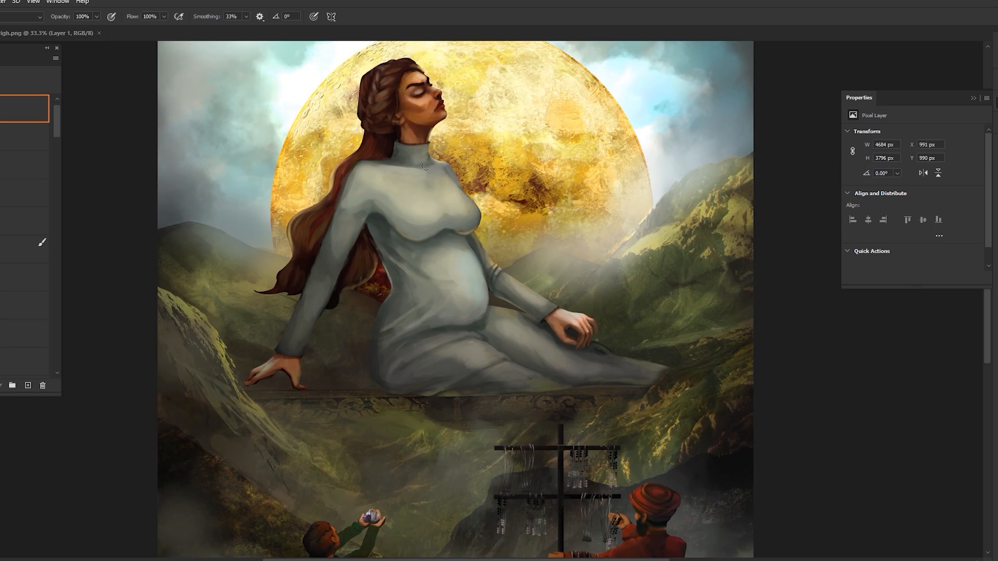
Paint small cool highlights on the collar, the hair behind the neck and the braid, and merge the layer down.
{"action": "key", "text": "bracketleft"}
{"action": "left_click", "coordinate": [307, 147], "text": "alt"}
{"action": "key", "text": "["}
{"action": "left_click_drag", "start_coordinate": [394, 151], "coordinate": [381, 160]}
{"action": "left_click_drag", "start_coordinate": [366, 134], "coordinate": [354, 152]}
{"action": "key", "text": "["}
{"action": "left_click_drag", "start_coordinate": [371, 83], "coordinate": [368, 103]}
{"action": "scroll", "coordinate": [367, 111], "scroll_direction": "up", "scroll_amount": 5}
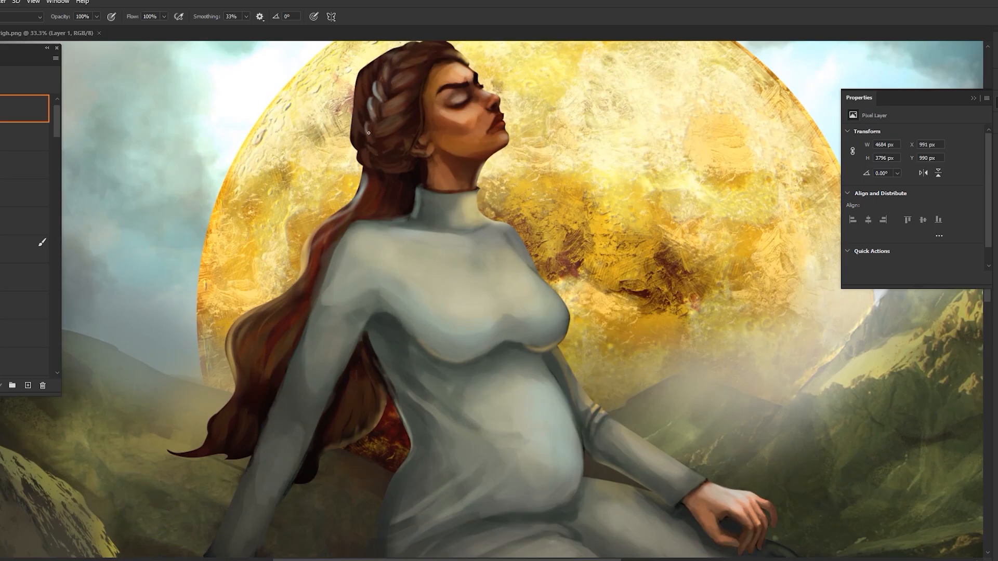
{"action": "scroll", "coordinate": [449, 108], "scroll_direction": "down", "scroll_amount": 5}
{"action": "key", "text": "ctrl+e"}
Paint sampled light onto the kneeling boy's sleeve and the turbaned man's red robe.
{"action": "scroll", "coordinate": [520, 353], "scroll_direction": "up", "scroll_amount": 3}
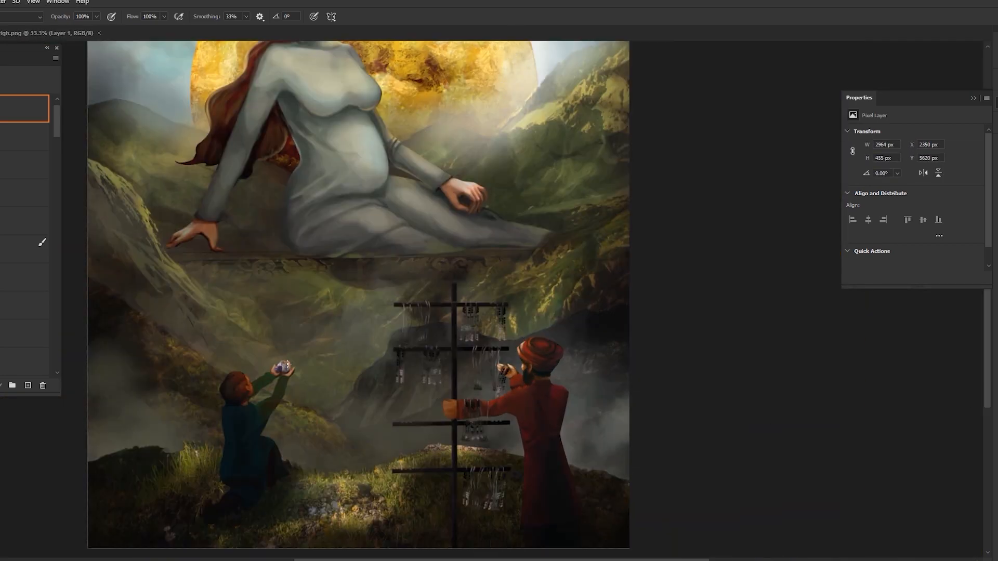
{"action": "key", "text": "["}
{"action": "left_click", "coordinate": [208, 499], "text": "alt"}
{"action": "left_click", "coordinate": [576, 457], "text": "alt"}
{"action": "key", "text": "]"}
{"action": "left_click_drag", "start_coordinate": [560, 442], "coordinate": [564, 471]}
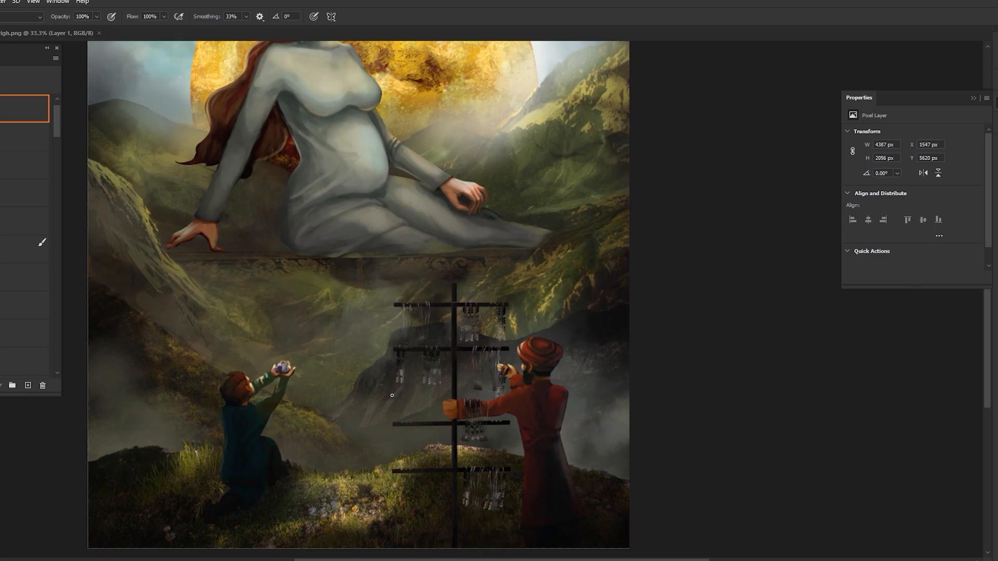
Paint sampled highlights along the jewelry rack's post and crossbars, undoing the last two strokes.
{"action": "left_click", "coordinate": [229, 379], "text": "alt"}
{"action": "key", "text": "bracketright"}
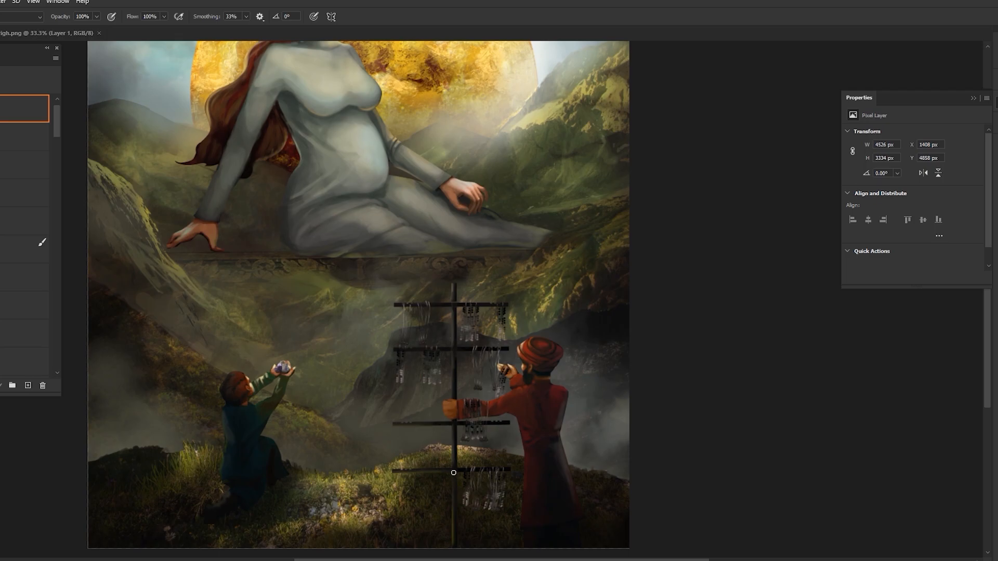
{"action": "left_click", "coordinate": [387, 303], "text": "alt"}
{"action": "left_click_drag", "start_coordinate": [395, 305], "coordinate": [491, 305]}
{"action": "key", "text": "bracketright"}
{"action": "left_click_drag", "start_coordinate": [443, 348], "coordinate": [462, 348]}
{"action": "key", "text": "bracketright"}
{"action": "key", "text": "ctrl+z"}
{"action": "key", "text": "ctrl+z"}
Brighten the strands hanging from the rack with a larger brush and touch up the orb in the boy's hands.
{"action": "key", "text": "bracketright"}
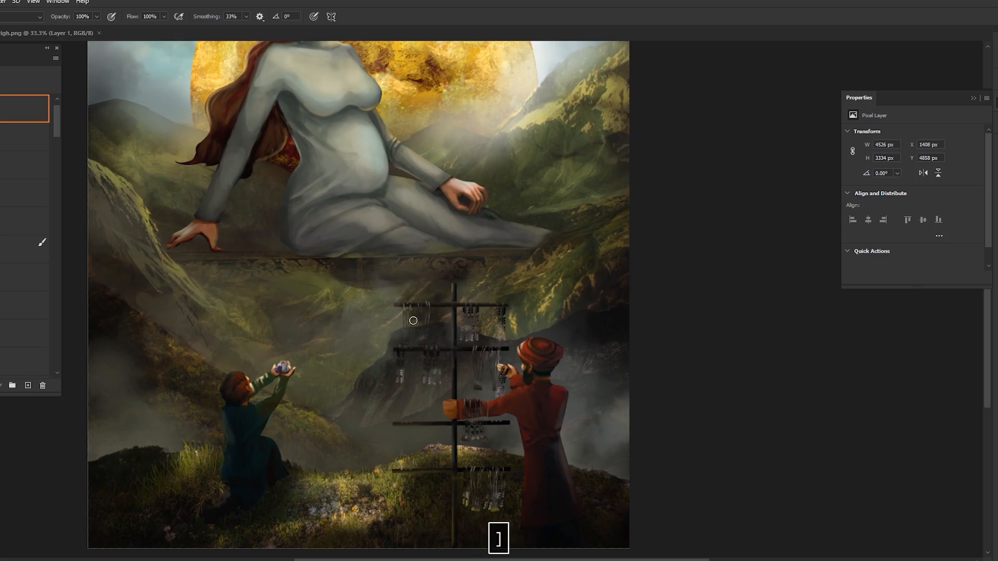
{"action": "key", "text": "ctrl+z"}
{"action": "left_click_drag", "start_coordinate": [467, 306], "coordinate": [480, 307]}
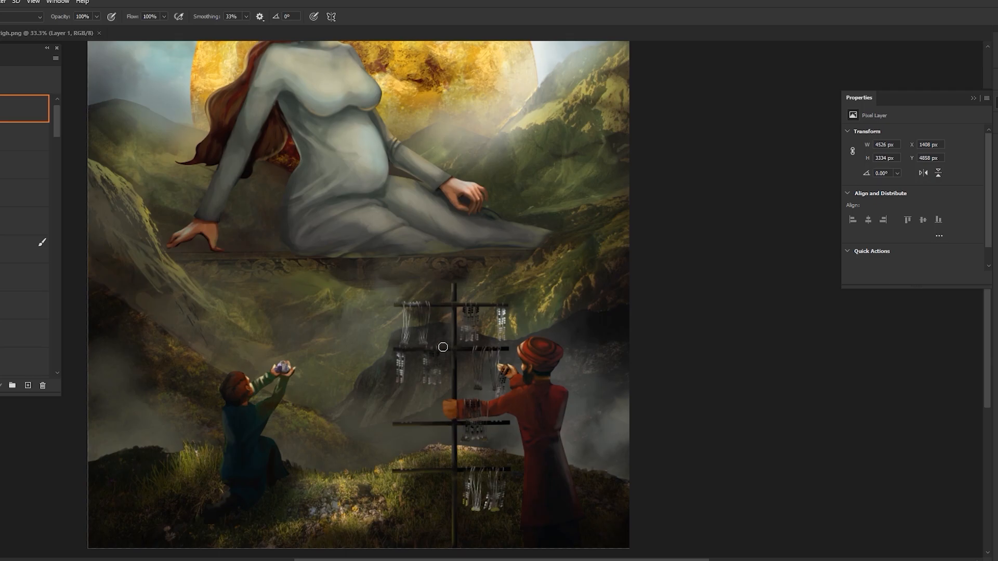
{"action": "scroll", "coordinate": [266, 352], "scroll_direction": "up", "scroll_amount": 3}
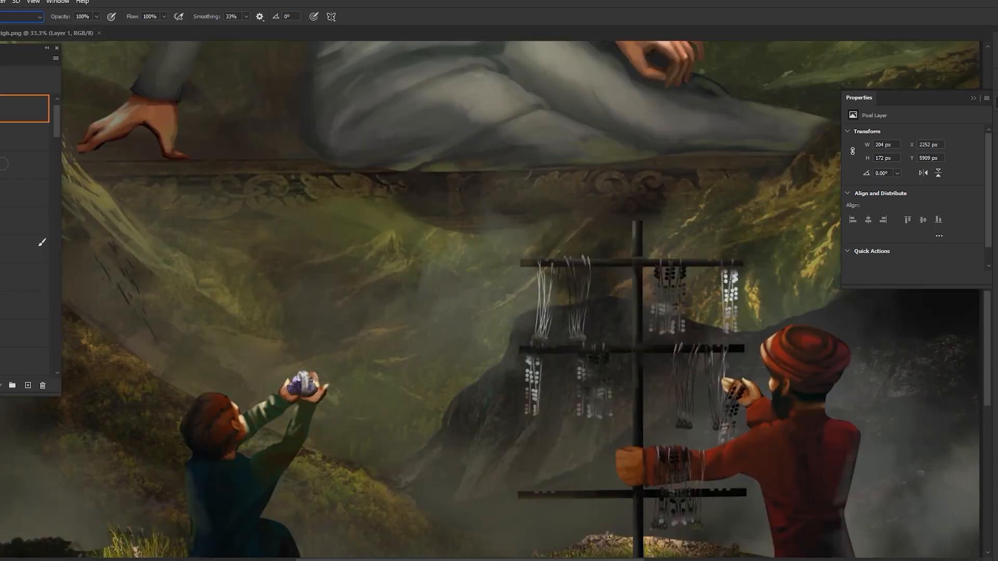
{"action": "scroll", "coordinate": [297, 385], "scroll_direction": "down", "scroll_amount": 3}
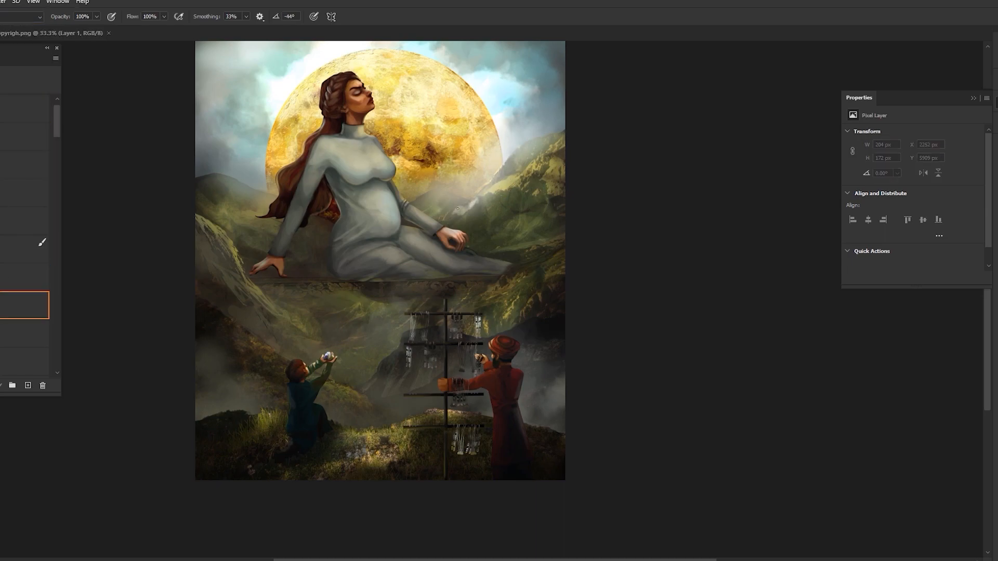
Select a lower layer and brush sampled mist over the mountain slope beside the woman's forearm.
{"action": "key", "text": "]"}
{"action": "left_click", "coordinate": [463, 218], "text": "alt"}
{"action": "key", "text": "]"}
{"action": "left_click_drag", "start_coordinate": [432, 193], "coordinate": [429, 207]}
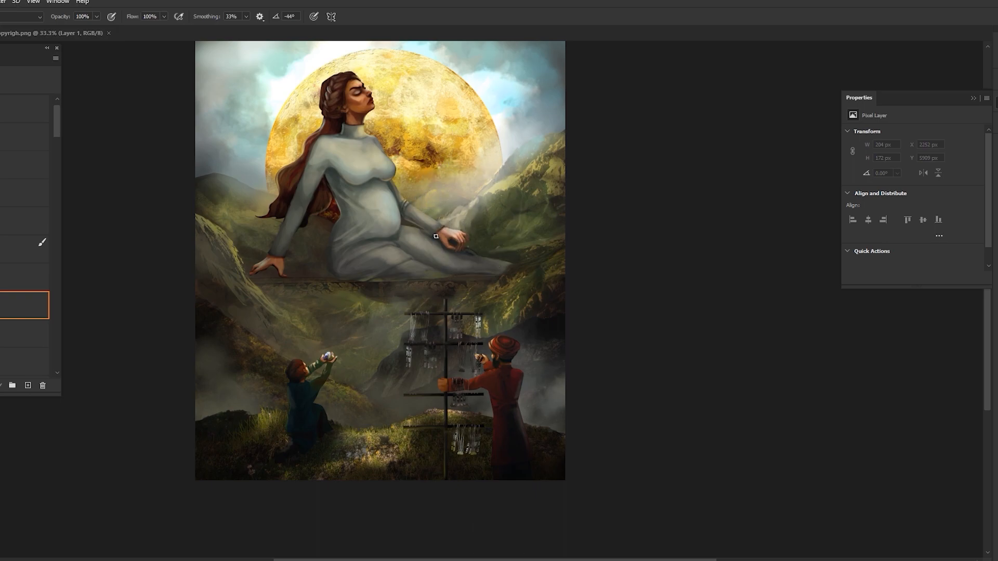
{"action": "left_click", "coordinate": [477, 226], "text": "alt"}
{"action": "key", "text": "bracketleft"}
Save the document and brush pale mist along the slope beyond the woman's feet with a larger brush.
{"action": "key", "text": "ctrl+s"}
{"action": "key", "text": "Return"}
{"action": "key", "text": "Return"}
{"action": "key", "text": "bracketright"}
{"action": "key", "text": "bracketright"}
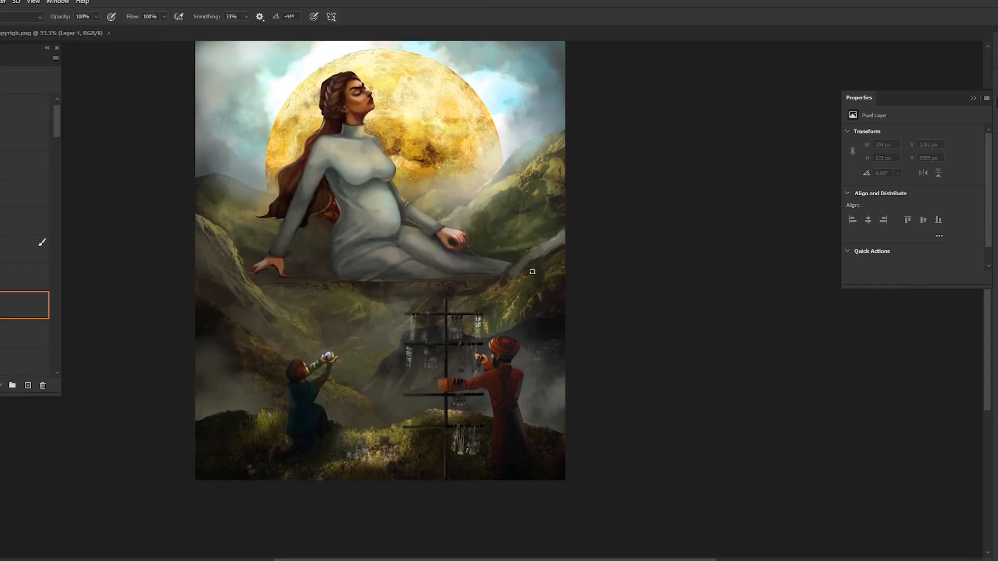
Sample a color from the slope beyond the woman's feet and save the document.
{"action": "left_click", "coordinate": [526, 298], "text": "alt"}
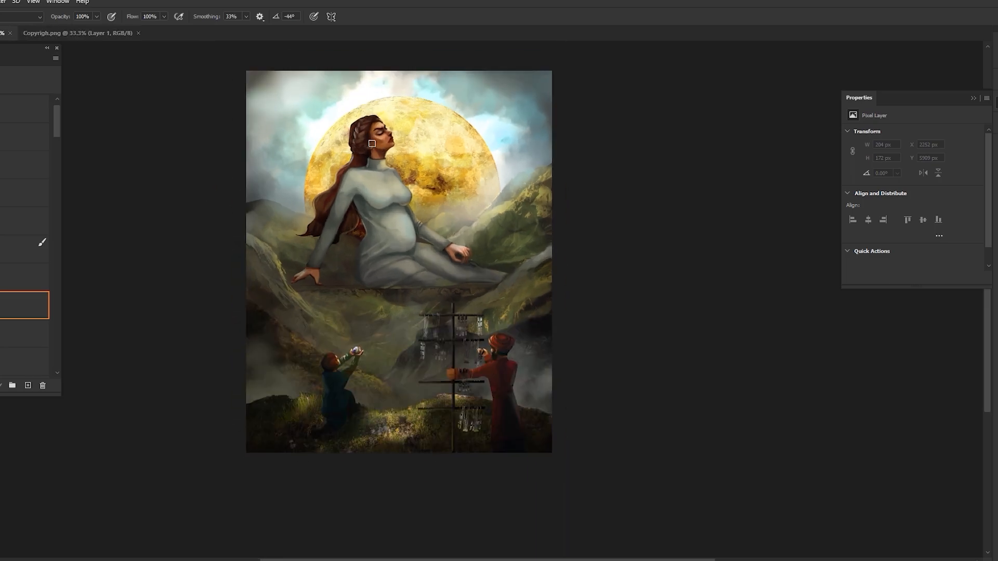
{"action": "scroll", "coordinate": [369, 151], "scroll_direction": "down", "scroll_amount": 1}
{"action": "scroll", "coordinate": [354, 164], "scroll_direction": "up", "scroll_amount": 4}
{"action": "left_click", "coordinate": [2, 2]}
{"action": "key", "text": "ctrl+s"}
{"action": "key", "text": "ctrl+alt+s"}
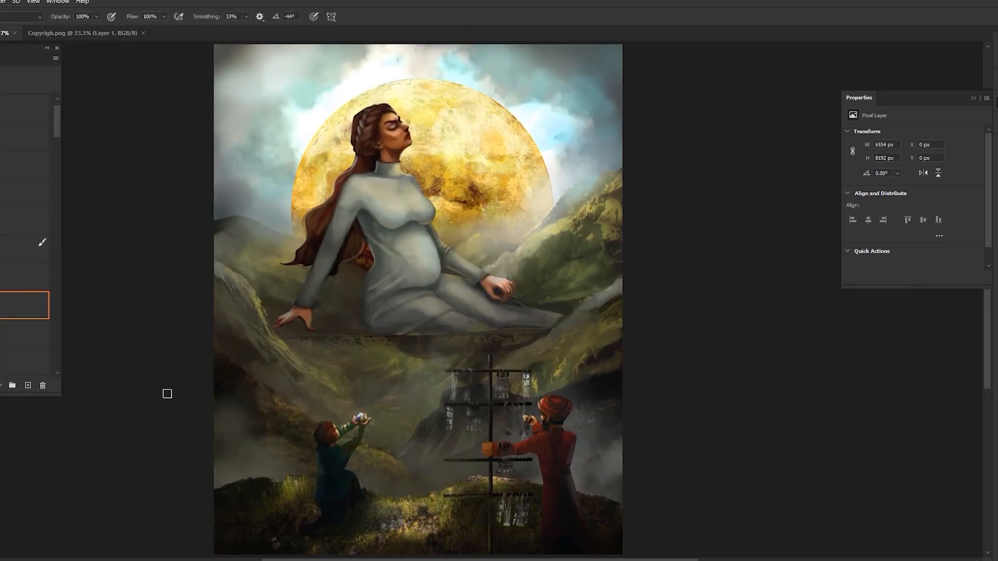
Apply Gaussian Blur to the full-canvas layer and limit it with a gradient layer mask.
{"action": "left_click", "coordinate": [5, 2]}
{"action": "mouse_move", "coordinate": [67, 127]}
{"action": "left_click", "coordinate": [155, 184]}
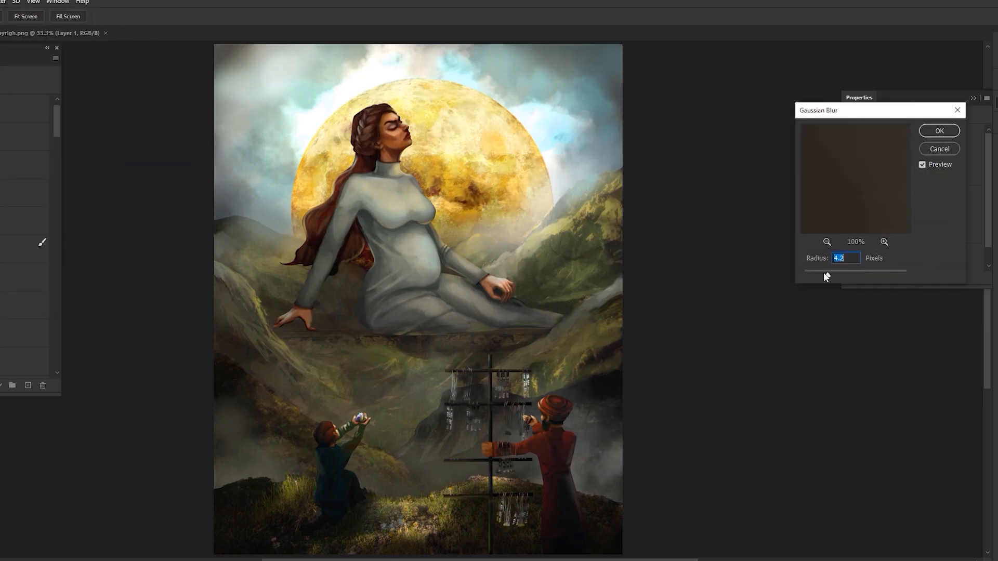
{"action": "left_click", "coordinate": [940, 131]}
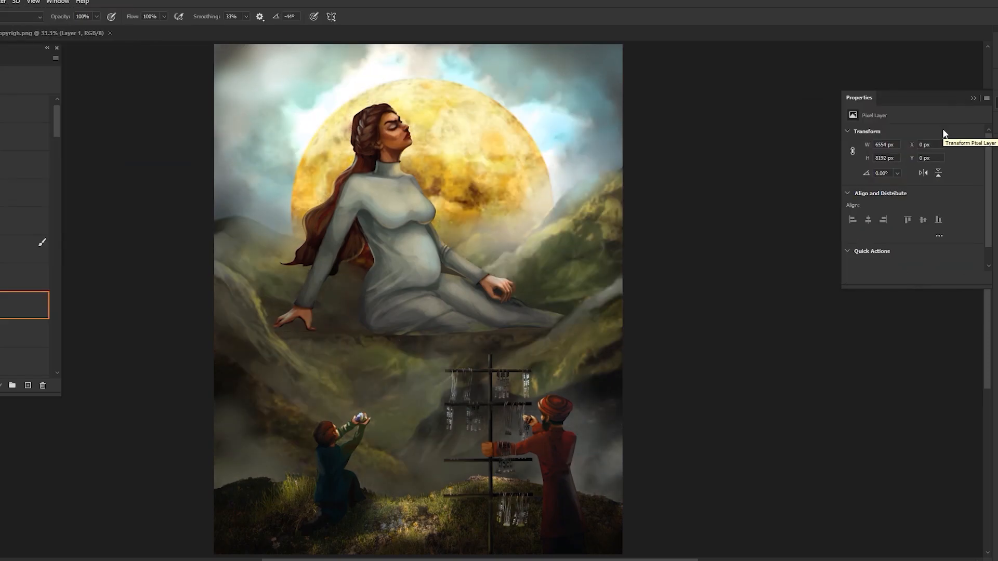
{"action": "key", "text": "g"}
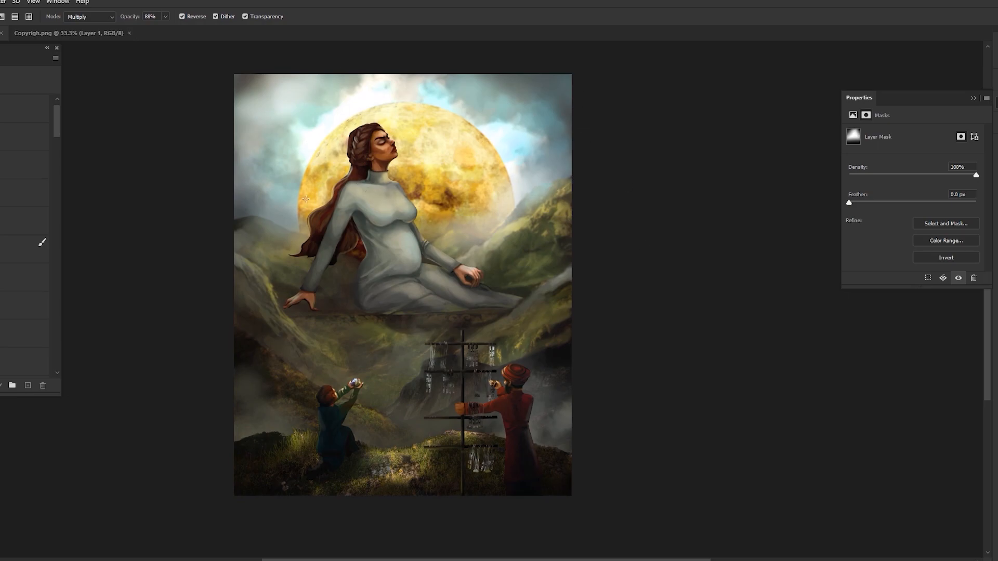
{"action": "key", "text": "b"}
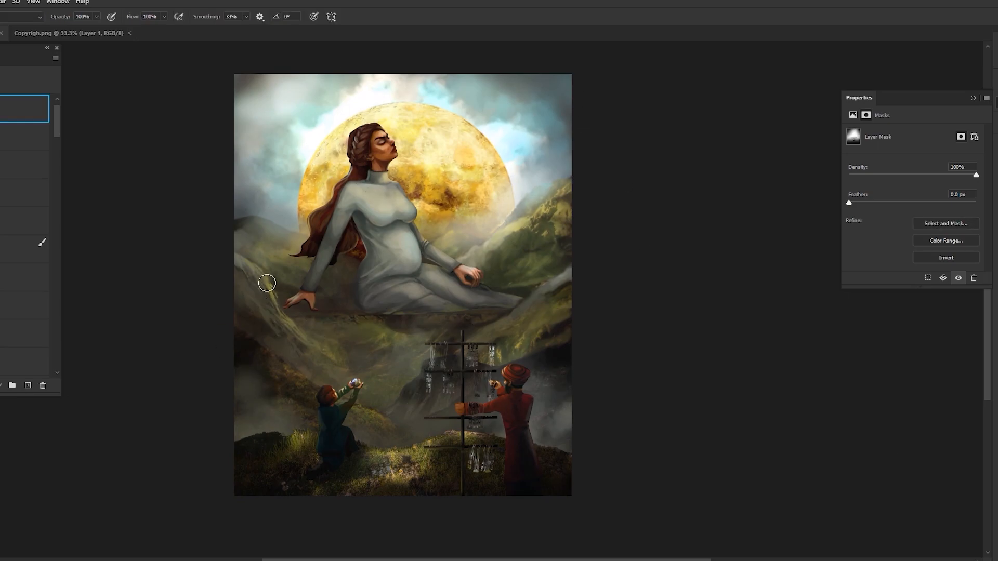
Switch to another brush preset with a smaller tip and undo the last stroke.
{"action": "key", "text": "]"}
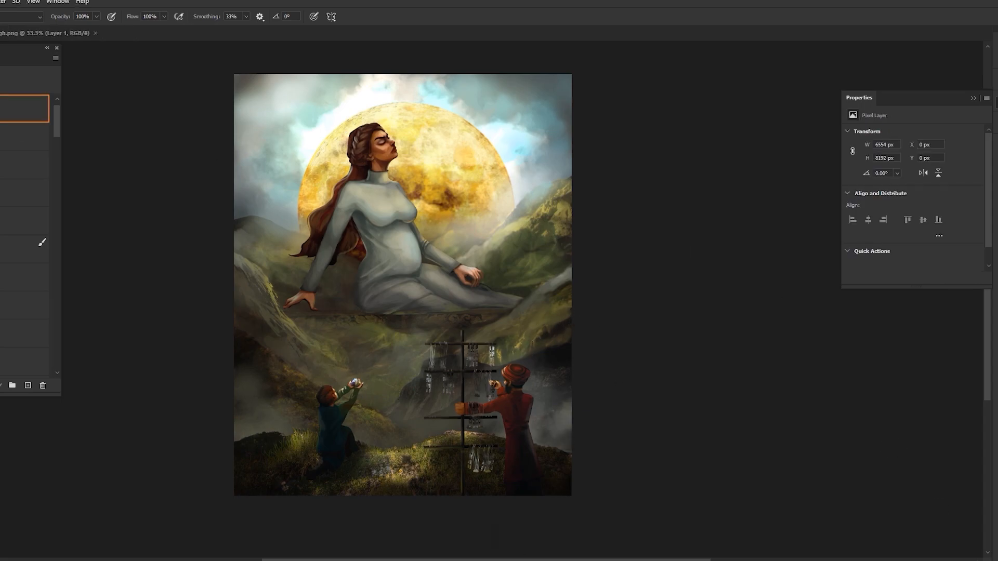
{"action": "scroll", "coordinate": [49, 289], "scroll_direction": "down", "scroll_amount": 3}
{"action": "left_click", "coordinate": [46, 187]}
{"action": "key", "text": "["}
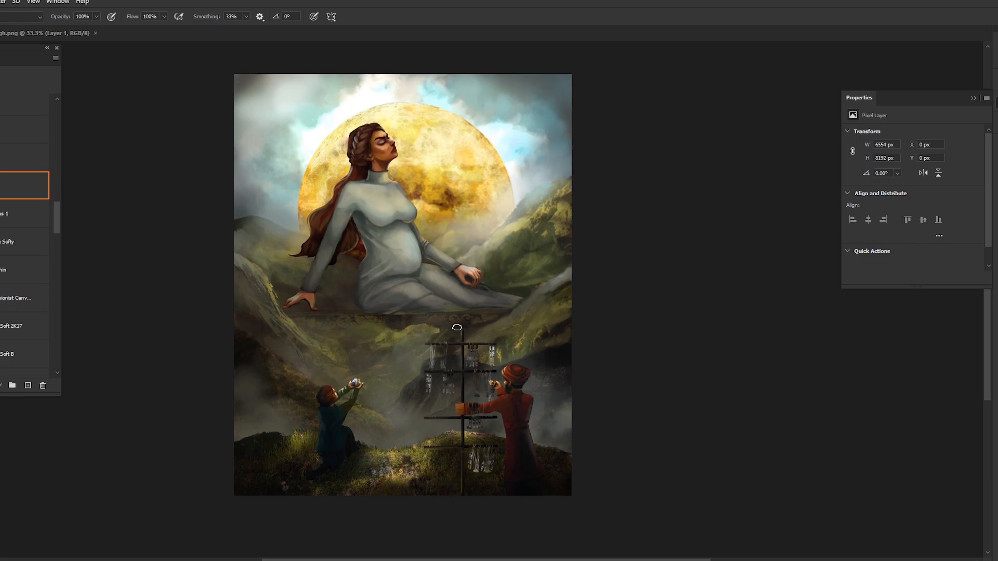
{"action": "key", "text": "bracketleft"}
{"action": "key", "text": "ctrl+z"}
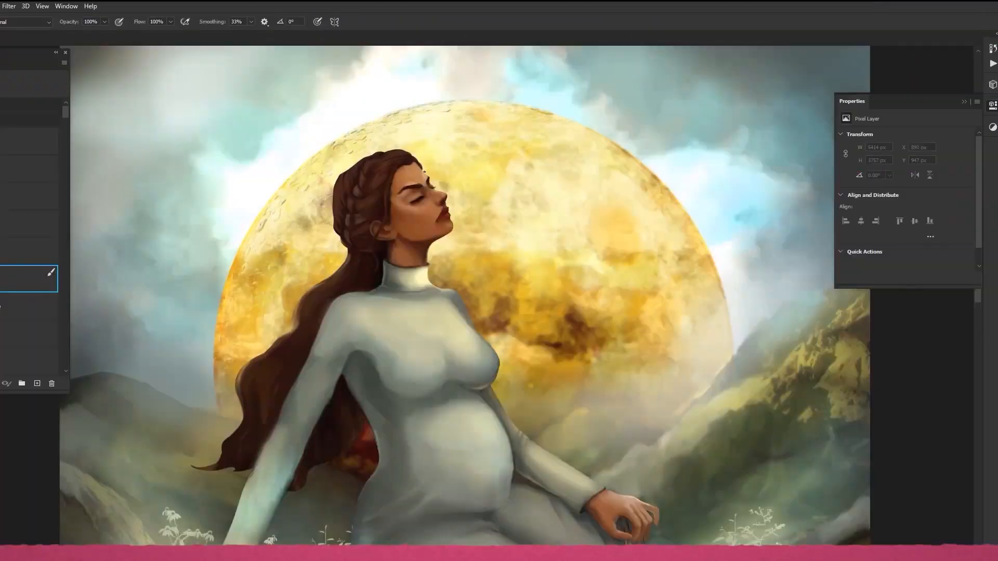
Paint thin white rim light along the woman's facial profile and neck, undoing the first stroke.
{"action": "scroll", "coordinate": [424, 172], "scroll_direction": "up", "scroll_amount": 5}
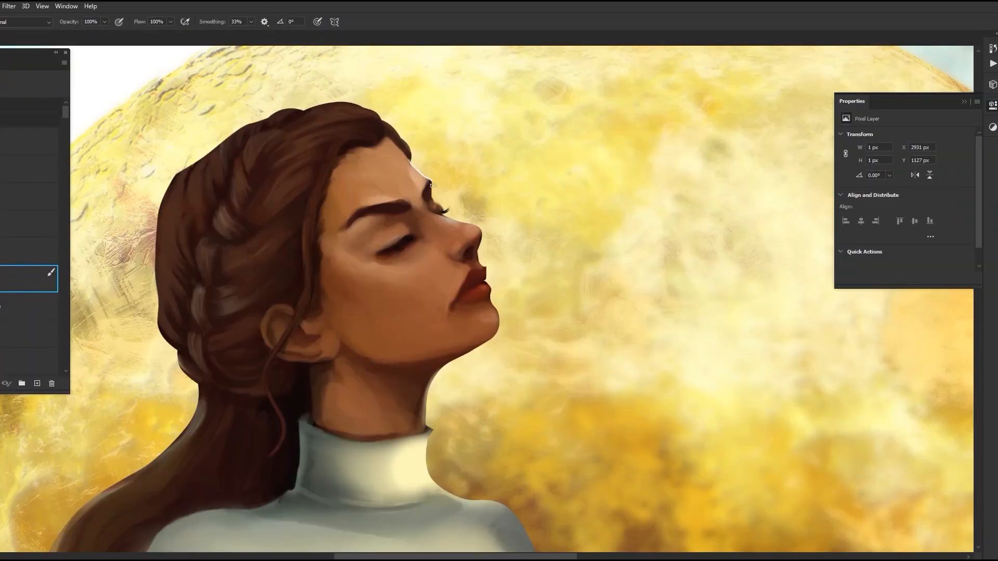
{"action": "left_click_drag", "start_coordinate": [484, 282], "coordinate": [462, 218]}
{"action": "key", "text": "ctrl+z"}
{"action": "left_click_drag", "start_coordinate": [212, 22], "coordinate": [232, 22]}
{"action": "mouse_move", "coordinate": [421, 305]}
{"action": "left_mouse_down"}
{"action": "mouse_move", "coordinate": [405, 365]}
{"action": "mouse_move", "coordinate": [428, 330]}
{"action": "left_mouse_up"}
{"action": "mouse_move", "coordinate": [422, 299]}
{"action": "left_mouse_down"}
{"action": "mouse_move", "coordinate": [419, 347]}
{"action": "mouse_move", "coordinate": [465, 372]}
{"action": "left_mouse_up"}
Line the chest, bent arm, hand, lower leg and supporting sleeve with thin rim light at 32% smoothing, undoing the last stroke.
{"action": "mouse_move", "coordinate": [582, 529]}
{"action": "left_mouse_down"}
{"action": "mouse_move", "coordinate": [499, 413]}
{"action": "mouse_move", "coordinate": [461, 194]}
{"action": "left_mouse_up"}
{"action": "left_click_drag", "start_coordinate": [213, 22], "coordinate": [194, 25]}
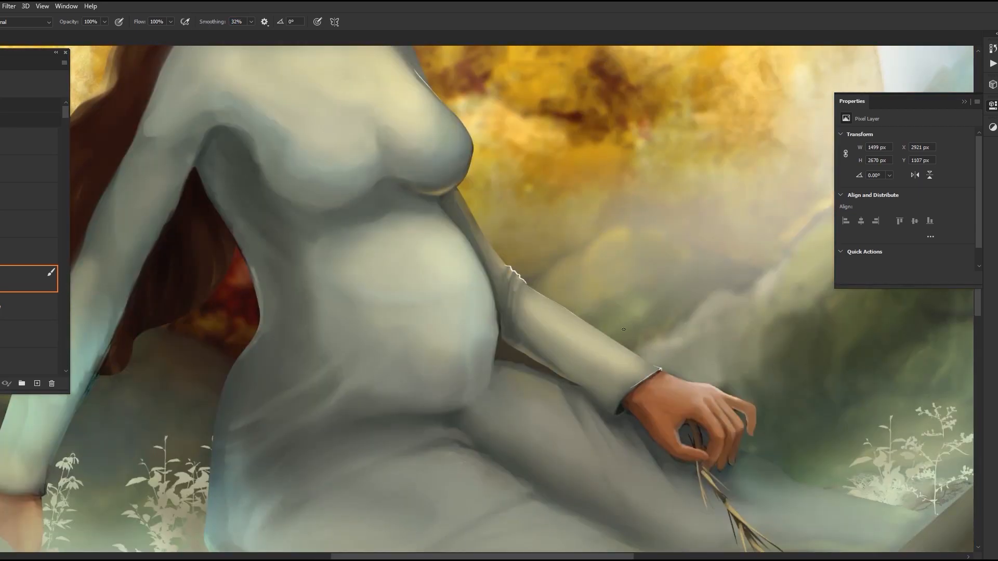
{"action": "left_click_drag", "start_coordinate": [654, 349], "coordinate": [544, 266]}
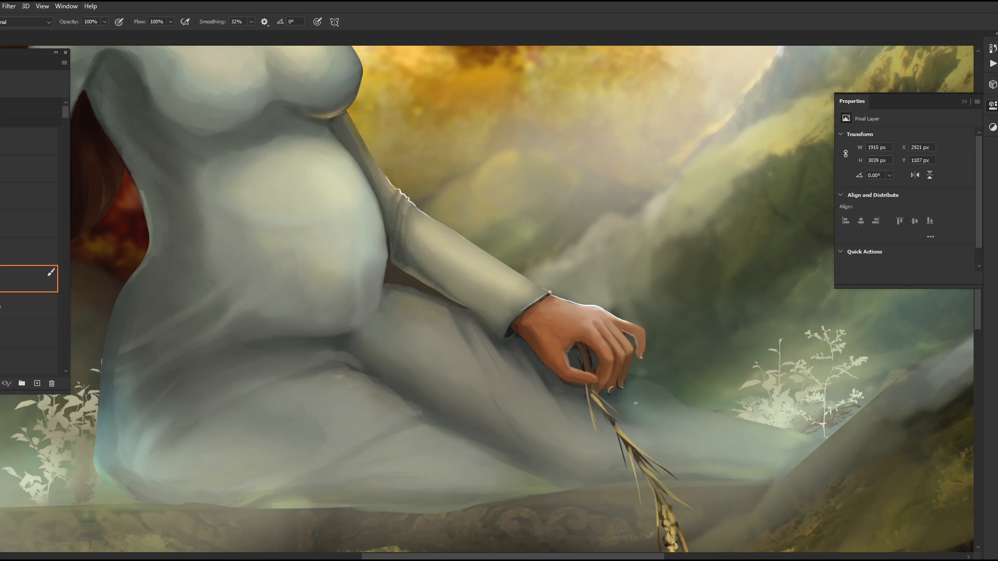
{"action": "scroll", "coordinate": [597, 381], "scroll_direction": "down", "scroll_amount": 3}
{"action": "left_click_drag", "start_coordinate": [639, 354], "coordinate": [676, 371]}
{"action": "left_click_drag", "start_coordinate": [282, 300], "coordinate": [233, 378]}
{"action": "key", "text": "ctrl+z"}
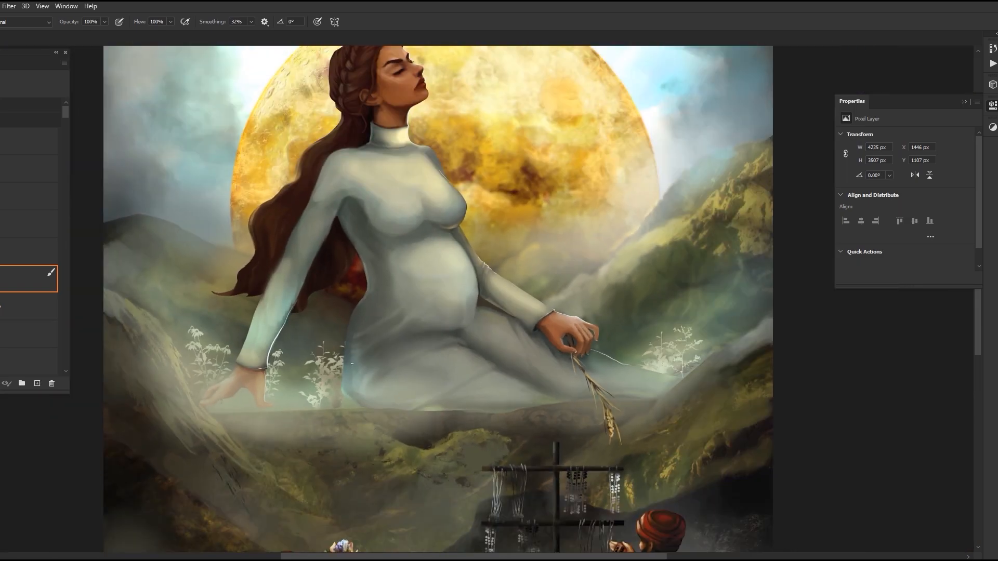
Paint thin light strands along the hair's outer edge, its trailing ends and the hairline above the forehead.
{"action": "scroll", "coordinate": [293, 109], "scroll_direction": "up", "scroll_amount": 2}
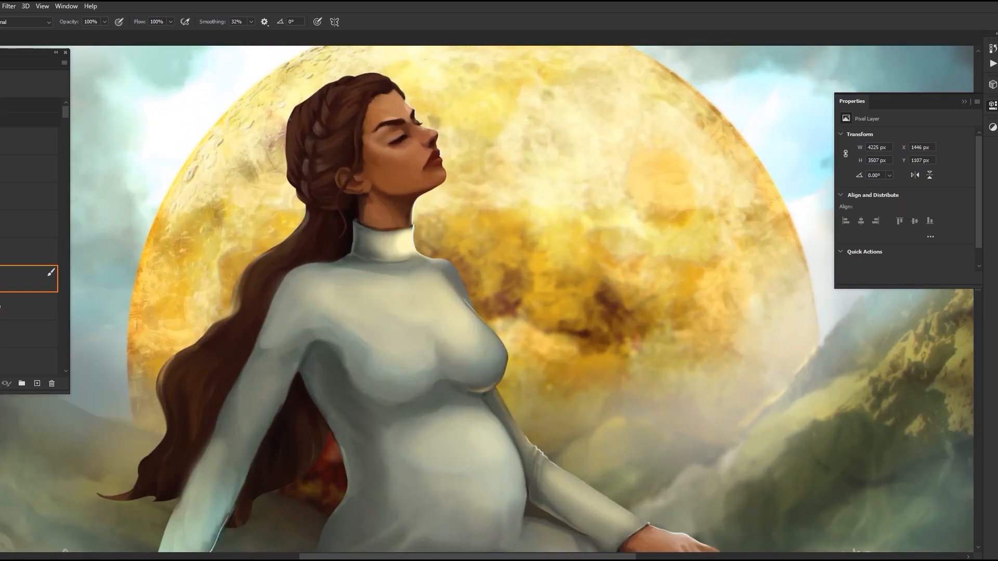
{"action": "left_click_drag", "start_coordinate": [255, 262], "coordinate": [215, 334]}
{"action": "left_click_drag", "start_coordinate": [213, 333], "coordinate": [282, 284]}
{"action": "left_click_drag", "start_coordinate": [235, 387], "coordinate": [184, 440]}
{"action": "left_click_drag", "start_coordinate": [265, 296], "coordinate": [187, 380]}
{"action": "left_click_drag", "start_coordinate": [358, 437], "coordinate": [335, 459]}
{"action": "left_click_drag", "start_coordinate": [328, 445], "coordinate": [320, 481]}
{"action": "scroll", "coordinate": [389, 86], "scroll_direction": "up", "scroll_amount": 1}
{"action": "left_click_drag", "start_coordinate": [389, 86], "coordinate": [406, 99]}
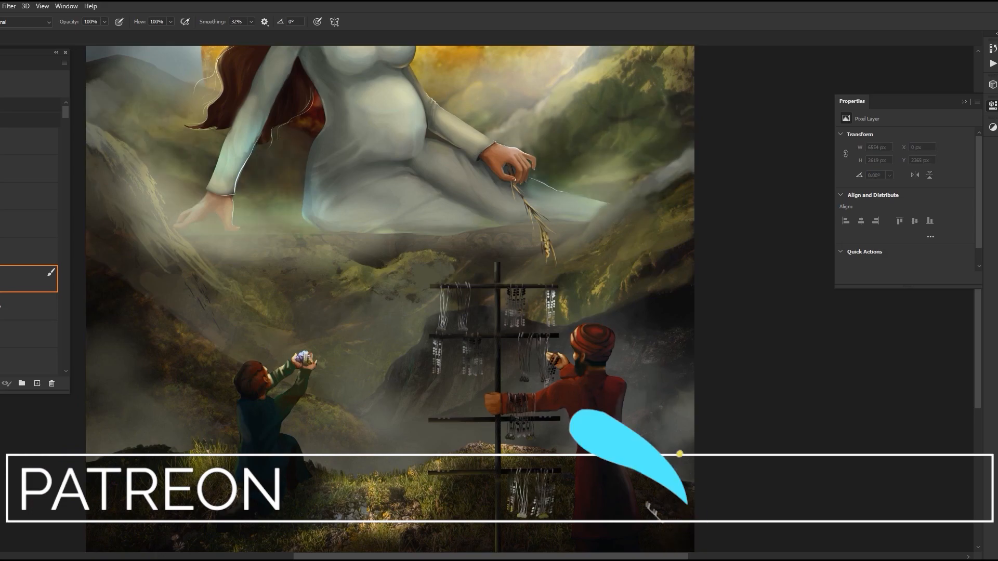
Select the slope area beneath the woman and softly erase along the ledge, undoing the last stroke.
{"action": "left_click", "coordinate": [180, 235]}
{"action": "left_click", "coordinate": [604, 222]}
{"action": "left_click", "coordinate": [653, 276]}
{"action": "left_click", "coordinate": [375, 388]}
{"action": "left_click", "coordinate": [96, 300]}
{"action": "left_click", "coordinate": [180, 235]}
{"action": "key", "text": "ctrl+h"}
{"action": "key", "text": "e"}
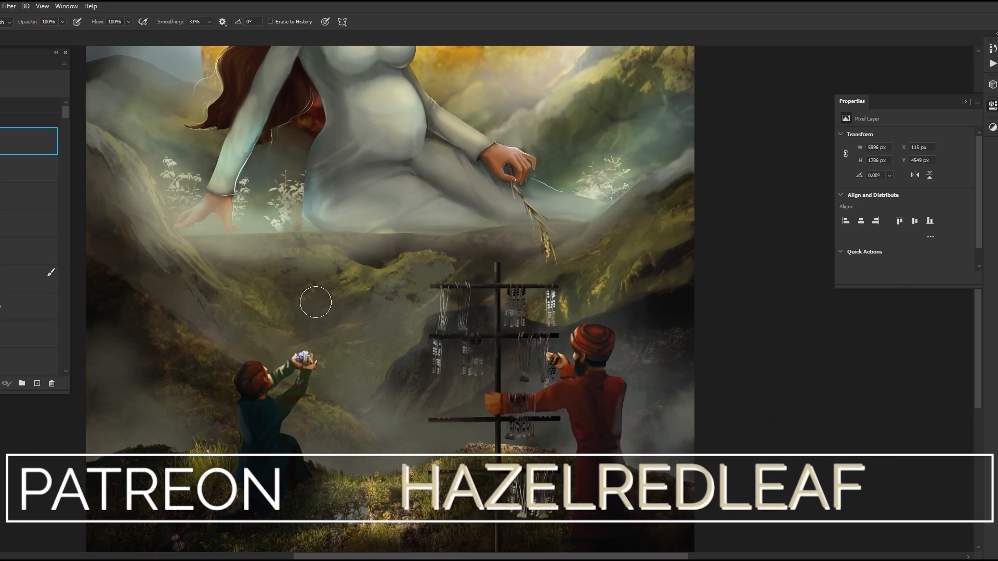
{"action": "left_click_drag", "start_coordinate": [196, 252], "coordinate": [379, 261]}
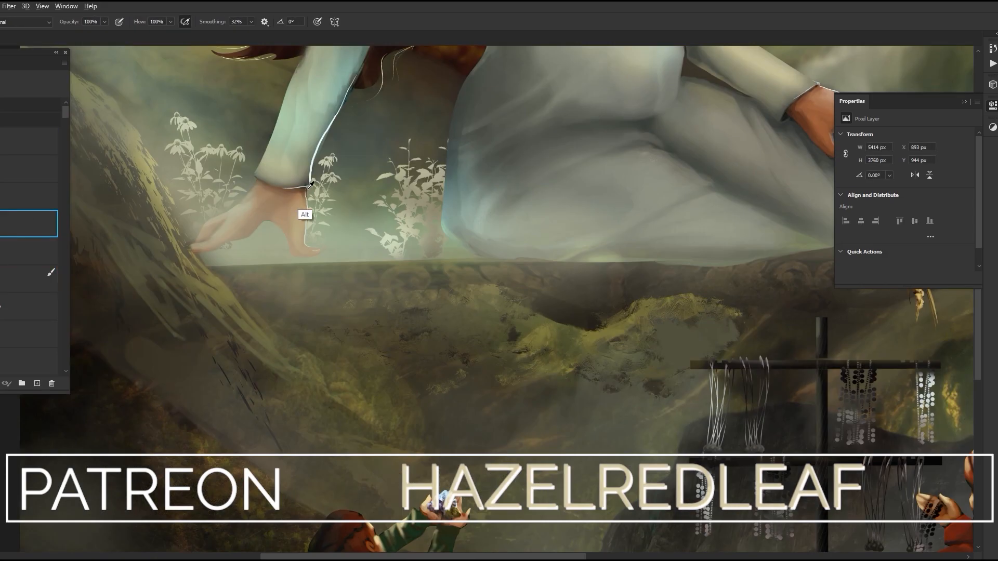
{"action": "key", "text": "ctrl+z"}
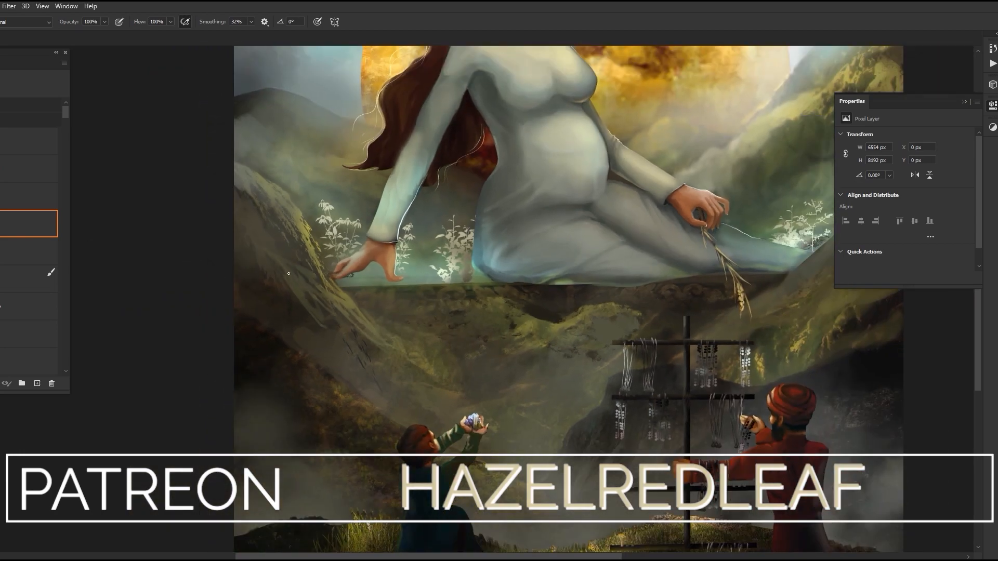
Select a patch of the ledge beside the woman's supporting hand, shift it along the ledge and merge it down.
{"action": "key", "text": "l"}
{"action": "left_click", "coordinate": [336, 286]}
{"action": "key", "text": "ctrl+d"}
{"action": "left_click", "coordinate": [338, 287]}
{"action": "left_click", "coordinate": [362, 308]}
{"action": "left_click", "coordinate": [507, 282]}
{"action": "key", "text": "m"}
{"action": "right_click", "coordinate": [466, 301]}
{"action": "left_click", "coordinate": [497, 372]}
{"action": "key", "text": "v"}
{"action": "left_click_drag", "start_coordinate": [468, 298], "coordinate": [507, 292]}
{"action": "key", "text": "Return"}
{"action": "key", "text": "ctrl+e"}
{"action": "key", "text": "ctrl+0"}
{"action": "key", "text": "b"}
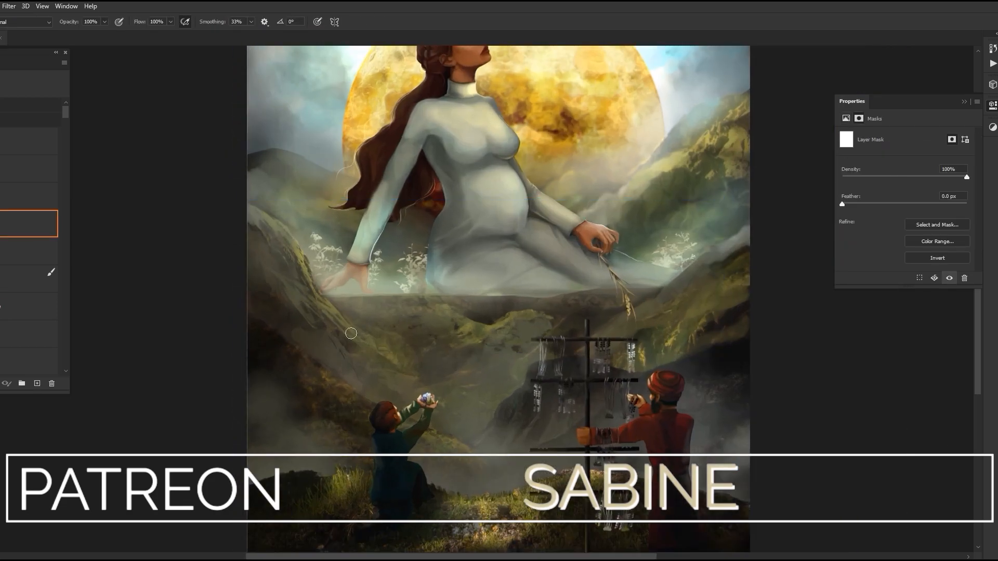
Brush the layer mask along the ledge beneath the woman with a smaller soft round brush.
{"action": "scroll", "coordinate": [489, 419], "scroll_direction": "down", "scroll_amount": 1}
{"action": "left_click", "coordinate": [29, 140]}
{"action": "key", "text": "bracketleft"}
{"action": "left_click_drag", "start_coordinate": [446, 327], "coordinate": [586, 323]}
{"action": "left_click_drag", "start_coordinate": [369, 321], "coordinate": [419, 326]}
{"action": "left_click_drag", "start_coordinate": [554, 320], "coordinate": [448, 327]}
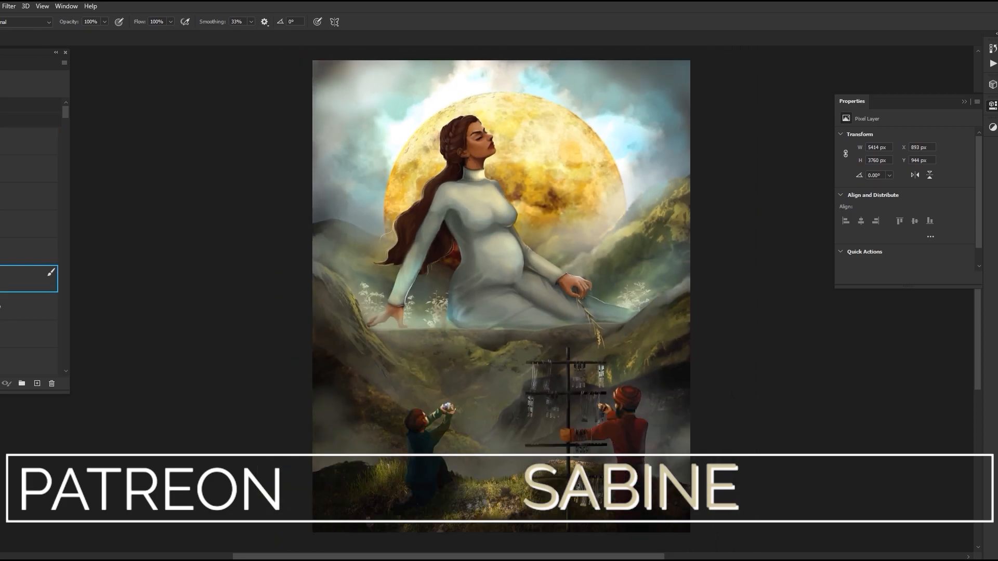
Paint thin light outlines along the mountain ridges on both sides of the woman with the fine brush preset.
{"action": "scroll", "coordinate": [325, 324], "scroll_direction": "up", "scroll_amount": 3}
{"action": "left_click", "coordinate": [28, 279]}
{"action": "left_click_drag", "start_coordinate": [351, 264], "coordinate": [366, 289]}
{"action": "left_click_drag", "start_coordinate": [778, 136], "coordinate": [807, 125]}
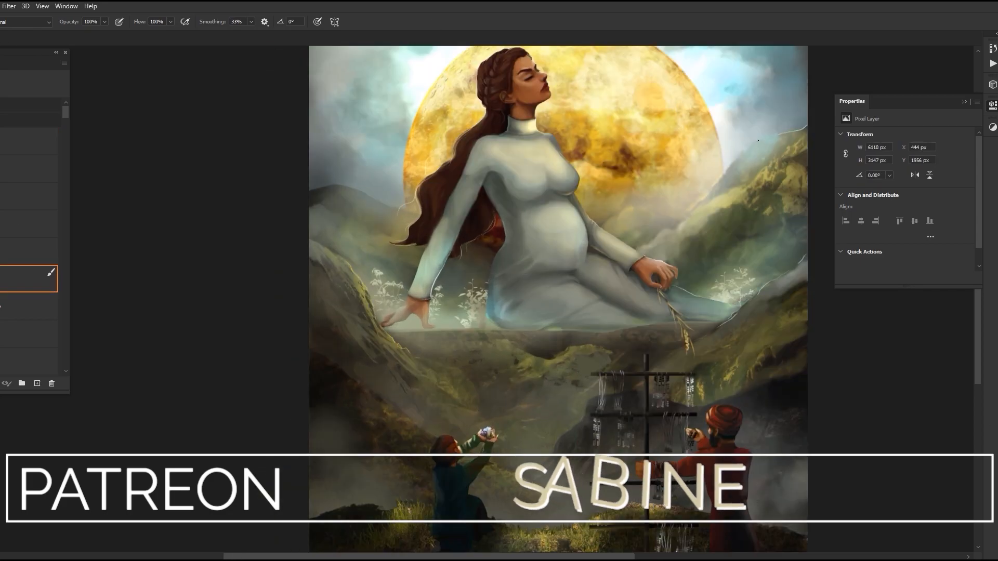
{"action": "left_click", "coordinate": [435, 105], "text": "alt"}
{"action": "left_click_drag", "start_coordinate": [343, 186], "coordinate": [399, 205]}
{"action": "scroll", "coordinate": [628, 367], "scroll_direction": "down", "scroll_amount": 1}
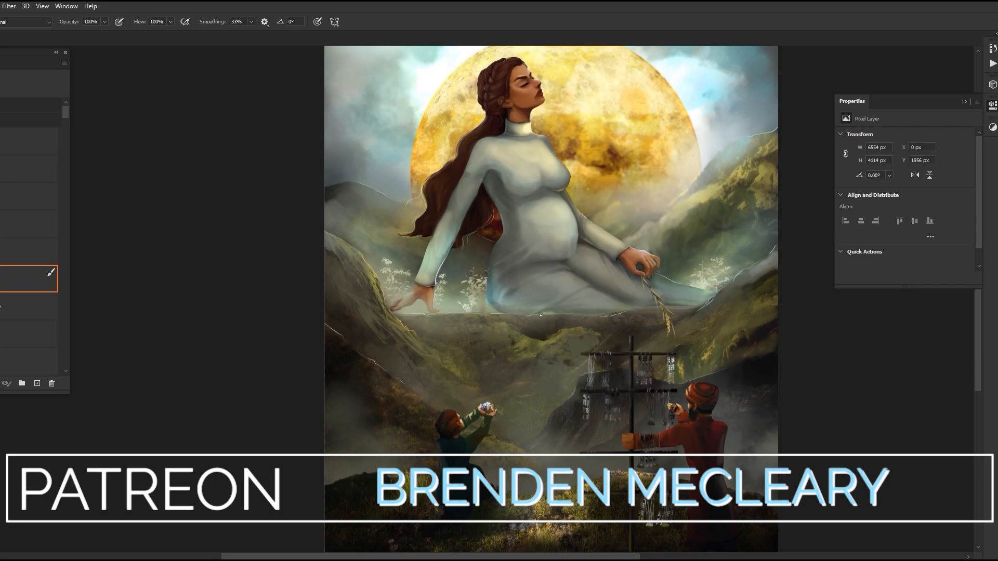
Outline the grassy foreground hill's upper edge on both sides with thin light strokes, undoing the first stroke.
{"action": "left_click", "coordinate": [28, 141]}
{"action": "left_click", "coordinate": [29, 279]}
{"action": "left_click", "coordinate": [28, 142]}
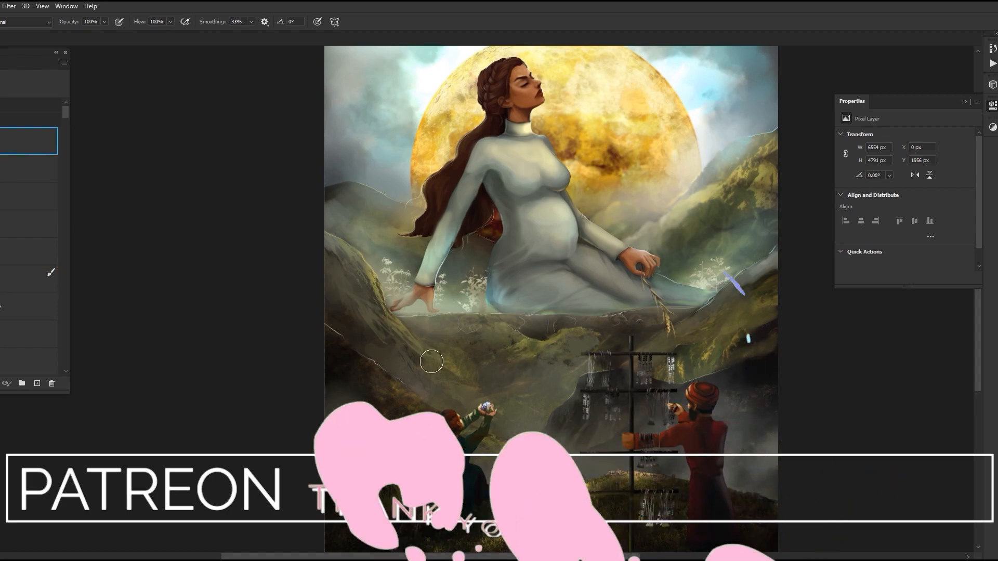
{"action": "left_click", "coordinate": [28, 279]}
{"action": "scroll", "coordinate": [487, 371], "scroll_direction": "down", "scroll_amount": 4}
{"action": "scroll", "coordinate": [472, 427], "scroll_direction": "up", "scroll_amount": 4}
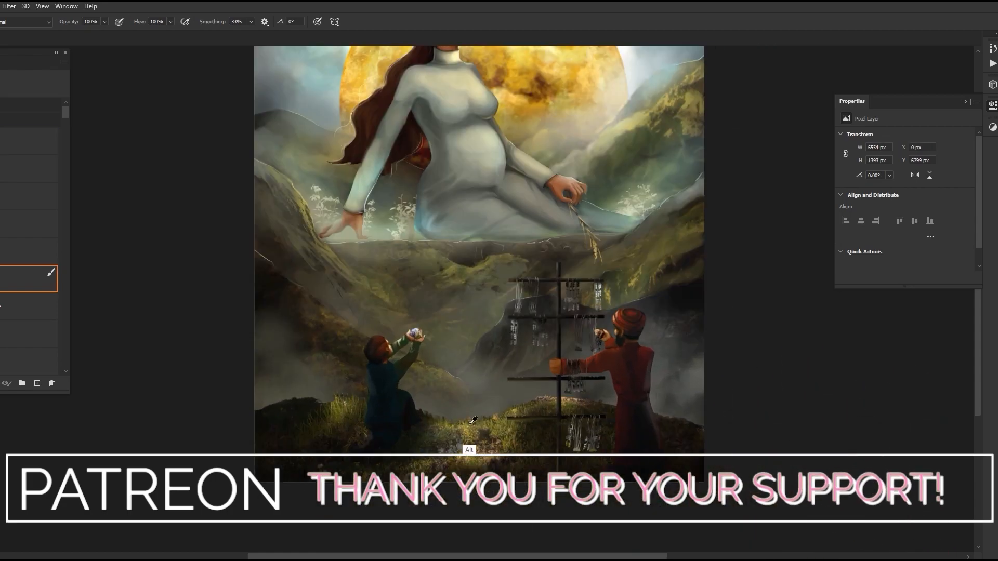
{"action": "scroll", "coordinate": [472, 426], "scroll_direction": "up", "scroll_amount": 5}
{"action": "left_click_drag", "start_coordinate": [415, 435], "coordinate": [415, 425]}
{"action": "key", "text": "ctrl+z"}
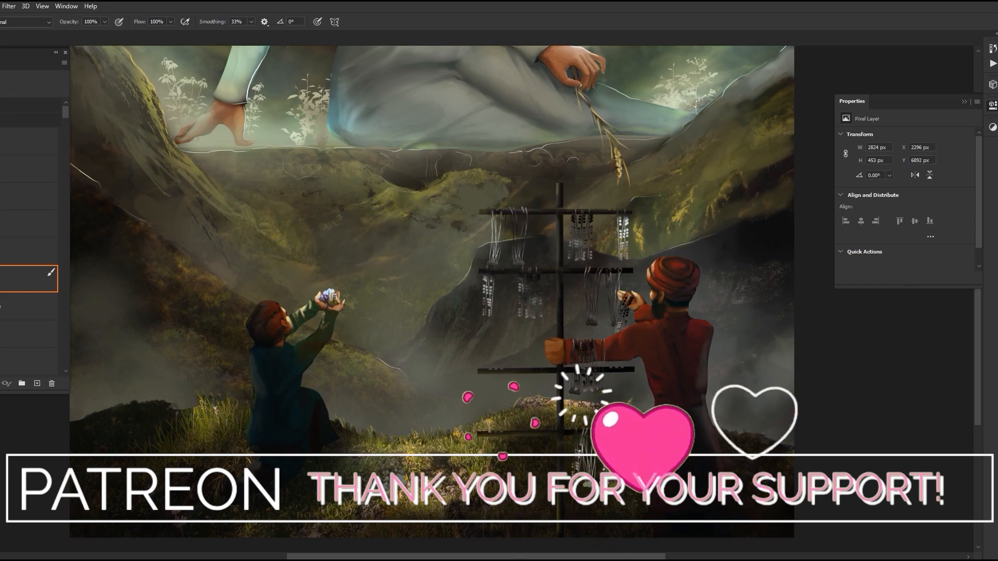
{"action": "left_click_drag", "start_coordinate": [721, 425], "coordinate": [789, 439]}
{"action": "mouse_move", "coordinate": [80, 419]}
{"action": "left_mouse_down"}
{"action": "mouse_move", "coordinate": [129, 400]}
{"action": "mouse_move", "coordinate": [169, 402]}
{"action": "left_mouse_up"}
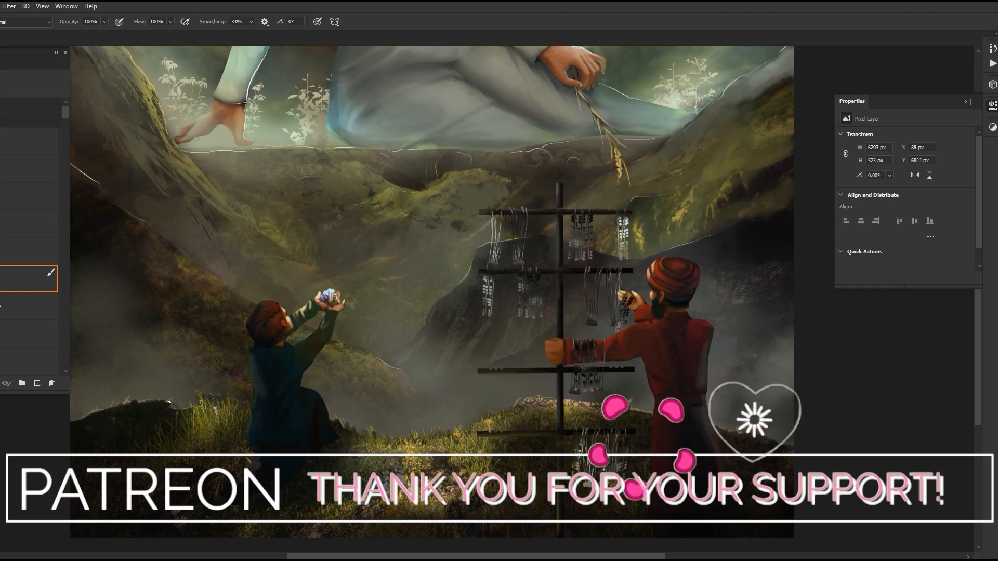
Merge the outline layer down and paint fine highlights along the jewelry rack's post and upper crossbar.
{"action": "key", "text": "ctrl+alt+s"}
{"action": "key", "text": "ctrl+e"}
{"action": "scroll", "coordinate": [709, 84], "scroll_direction": "up", "scroll_amount": 3}
{"action": "mouse_move", "coordinate": [539, 212]}
{"action": "left_mouse_down"}
{"action": "mouse_move", "coordinate": [529, 260]}
{"action": "mouse_move", "coordinate": [541, 306]}
{"action": "left_mouse_up"}
{"action": "left_click", "coordinate": [532, 256], "text": "alt"}
{"action": "left_click_drag", "start_coordinate": [540, 206], "coordinate": [549, 208]}
{"action": "left_click_drag", "start_coordinate": [556, 244], "coordinate": [570, 245]}
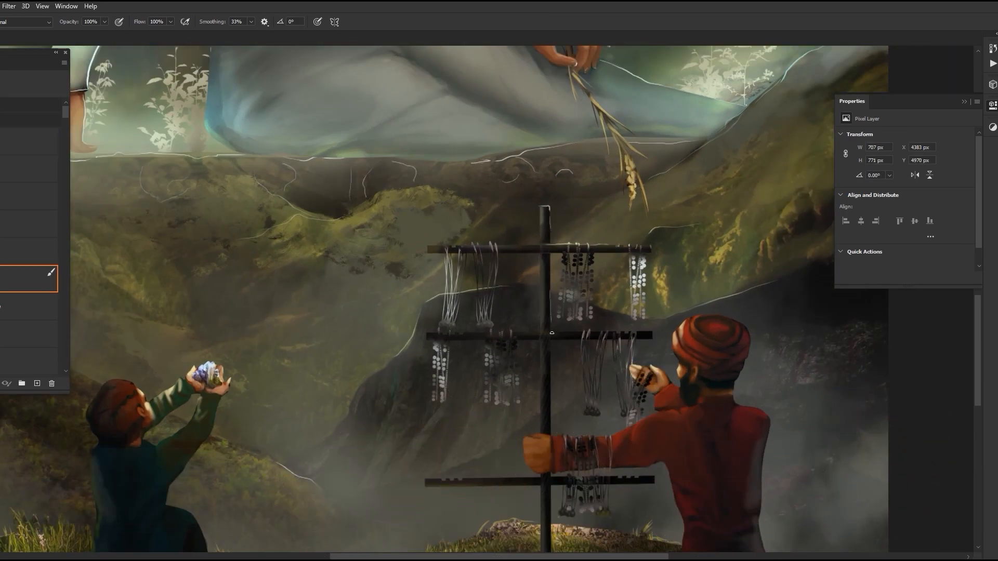
{"action": "scroll", "coordinate": [463, 255], "scroll_direction": "down", "scroll_amount": 3}
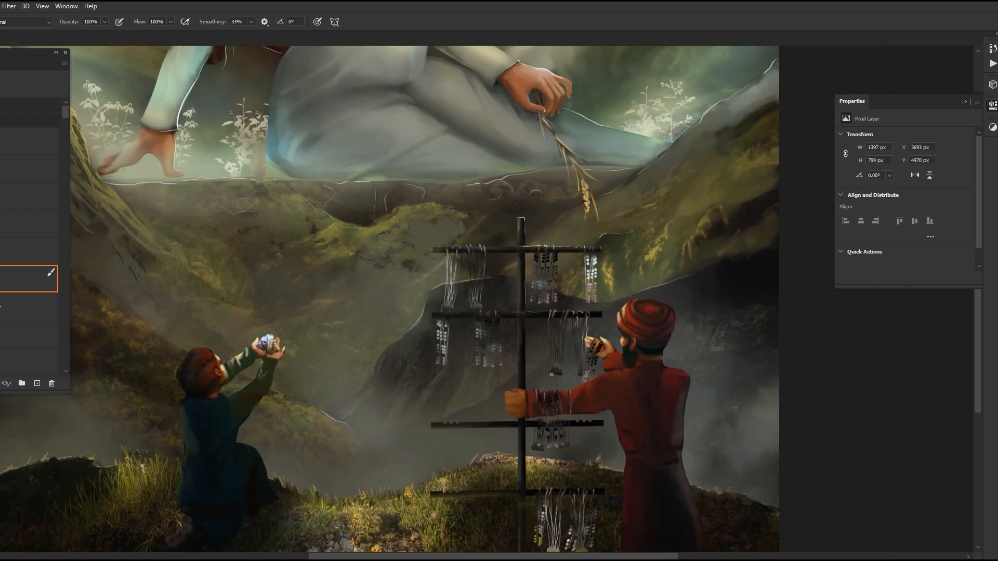
{"action": "scroll", "coordinate": [524, 304], "scroll_direction": "up", "scroll_amount": 3}
{"action": "left_click_drag", "start_coordinate": [525, 332], "coordinate": [525, 409]}
{"action": "scroll", "coordinate": [541, 423], "scroll_direction": "down", "scroll_amount": 2}
Move two layers up and paint sampled skin color on the man's hand where it grips the post.
{"action": "key", "text": "alt+bracketright"}
{"action": "key", "text": "alt+bracketright"}
{"action": "key", "text": "e"}
{"action": "key", "text": "b"}
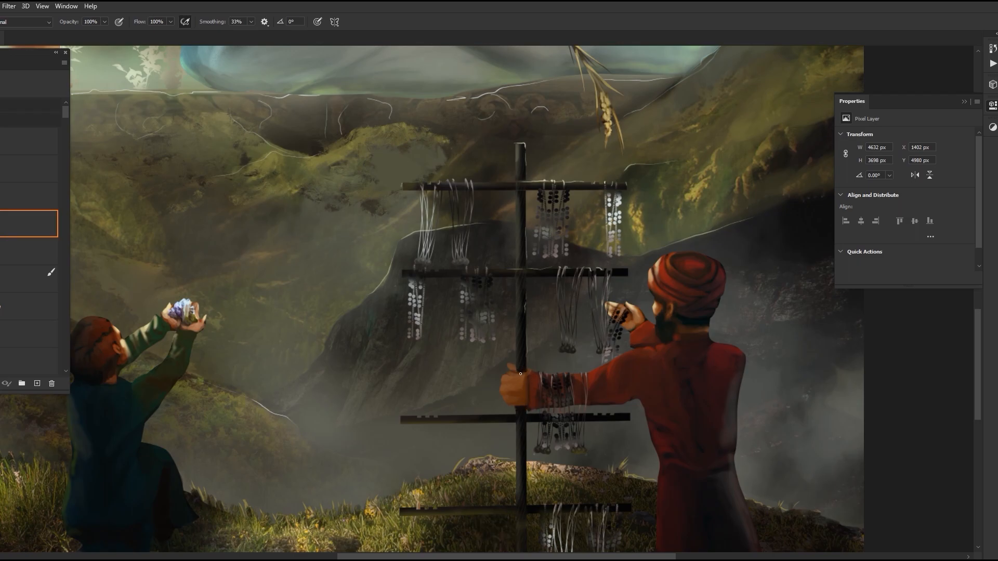
{"action": "left_click", "coordinate": [519, 377], "text": "alt"}
{"action": "left_click_drag", "start_coordinate": [515, 374], "coordinate": [522, 373]}
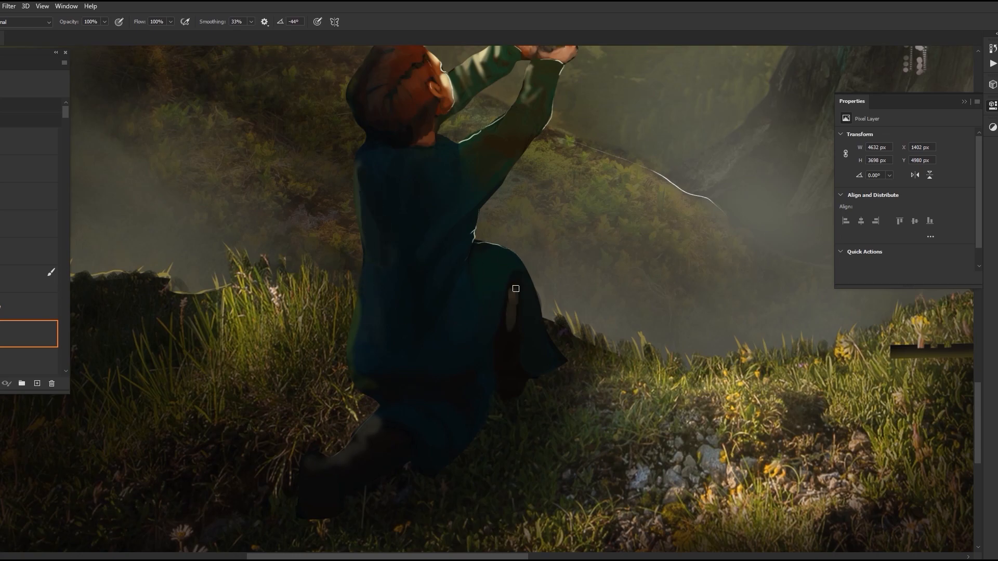
Repaint the kneeling boy's lower leg and boot with sampled lighter tones and save the document.
{"action": "left_click", "coordinate": [523, 290], "text": "alt"}
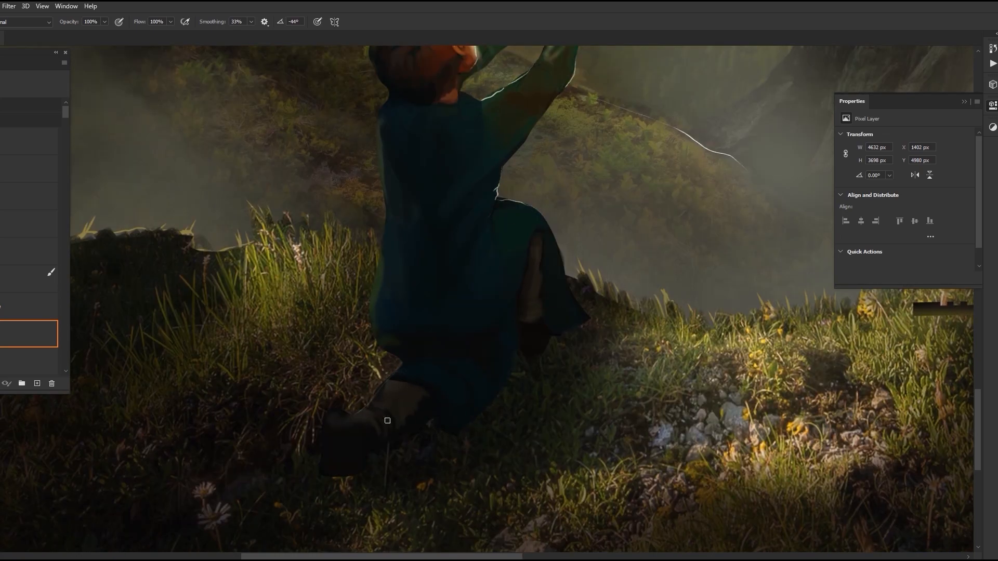
{"action": "left_click", "coordinate": [389, 405], "text": "alt"}
{"action": "left_click_drag", "start_coordinate": [389, 405], "coordinate": [364, 447]}
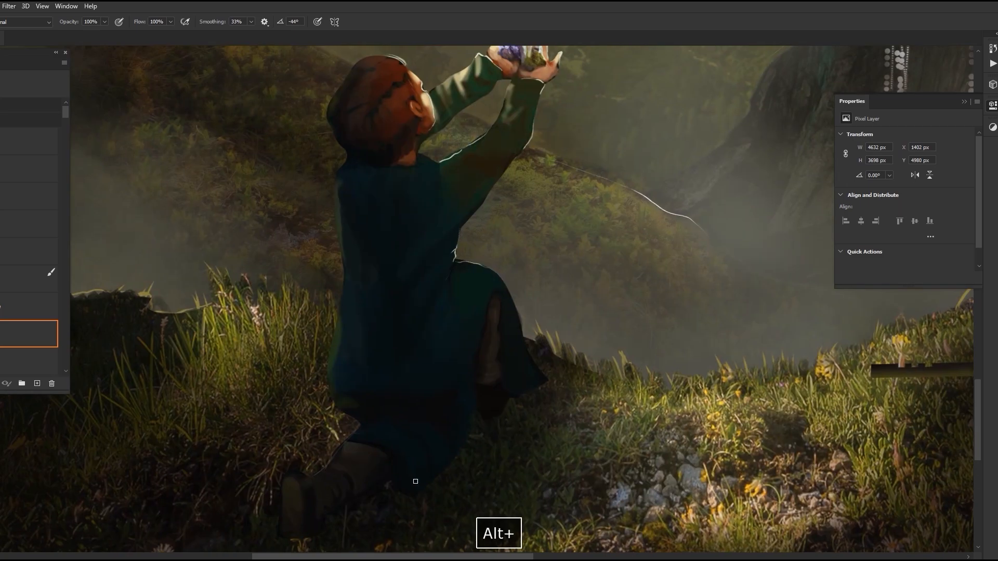
{"action": "key", "text": "ctrl+s"}
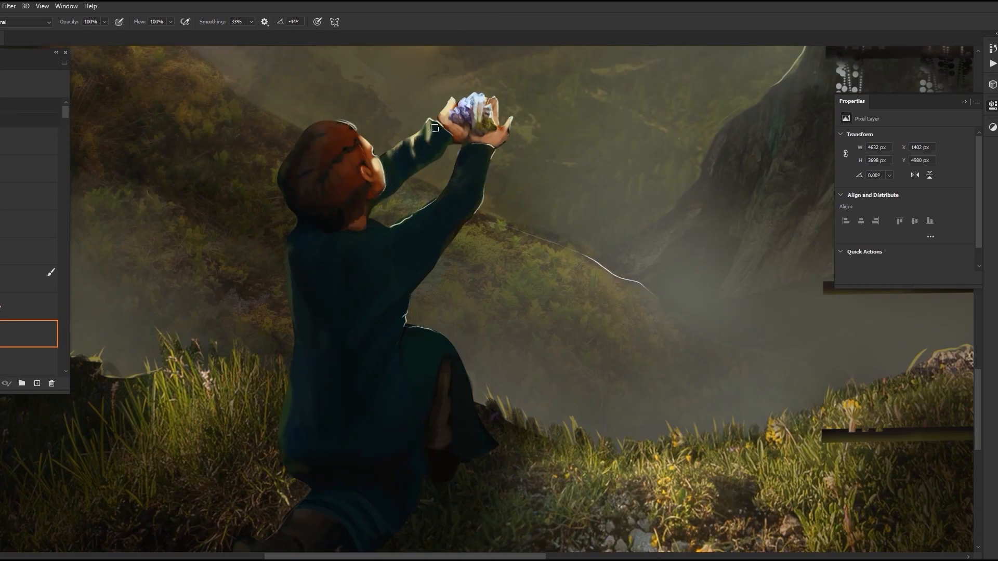
Repaint the kneeling boy's hands around the crystals with sampled skin and shadow tones.
{"action": "scroll", "coordinate": [434, 127], "scroll_direction": "up", "scroll_amount": 2}
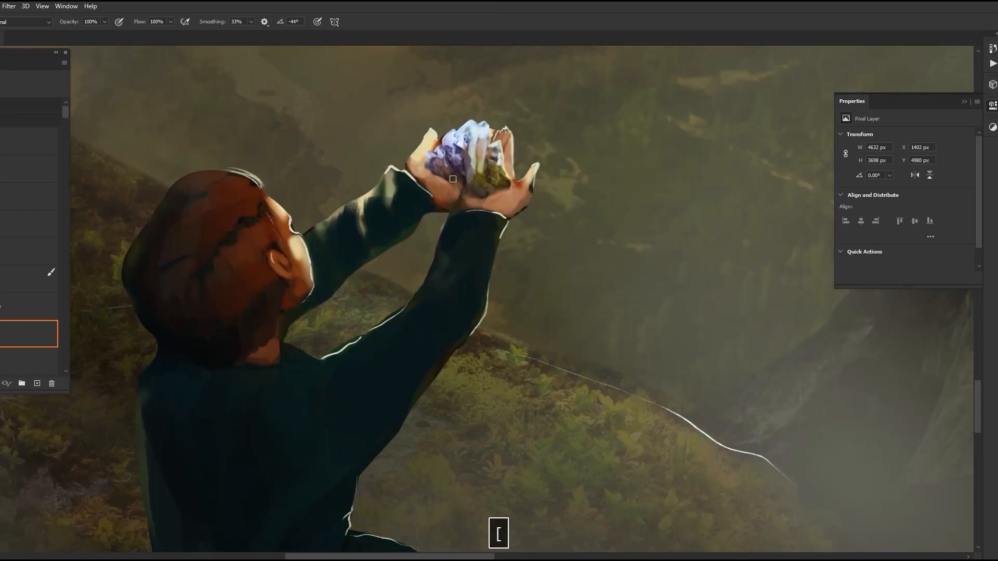
{"action": "left_click", "coordinate": [468, 164], "text": "alt"}
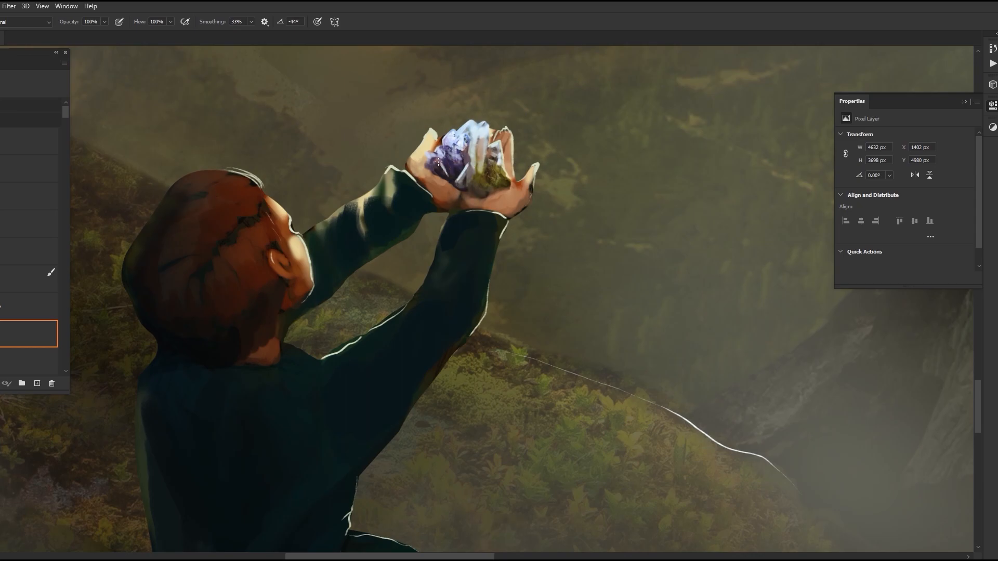
{"action": "left_click_drag", "start_coordinate": [432, 135], "coordinate": [434, 165]}
{"action": "left_click", "coordinate": [455, 201], "text": "alt"}
{"action": "left_click_drag", "start_coordinate": [530, 183], "coordinate": [518, 212]}
{"action": "mouse_move", "coordinate": [513, 171]}
{"action": "left_mouse_down"}
{"action": "mouse_move", "coordinate": [511, 187]}
{"action": "mouse_move", "coordinate": [442, 214]}
{"action": "left_mouse_up"}
Refine the boy's right-hand fingertips and the near sleeve's cuff, alternating between two brush presets.
{"action": "left_click", "coordinate": [26, 223]}
{"action": "key", "text": "]"}
{"action": "left_click", "coordinate": [26, 333]}
{"action": "left_click_drag", "start_coordinate": [534, 178], "coordinate": [532, 191]}
{"action": "left_click", "coordinate": [26, 224]}
{"action": "left_click_drag", "start_coordinate": [509, 219], "coordinate": [505, 232]}
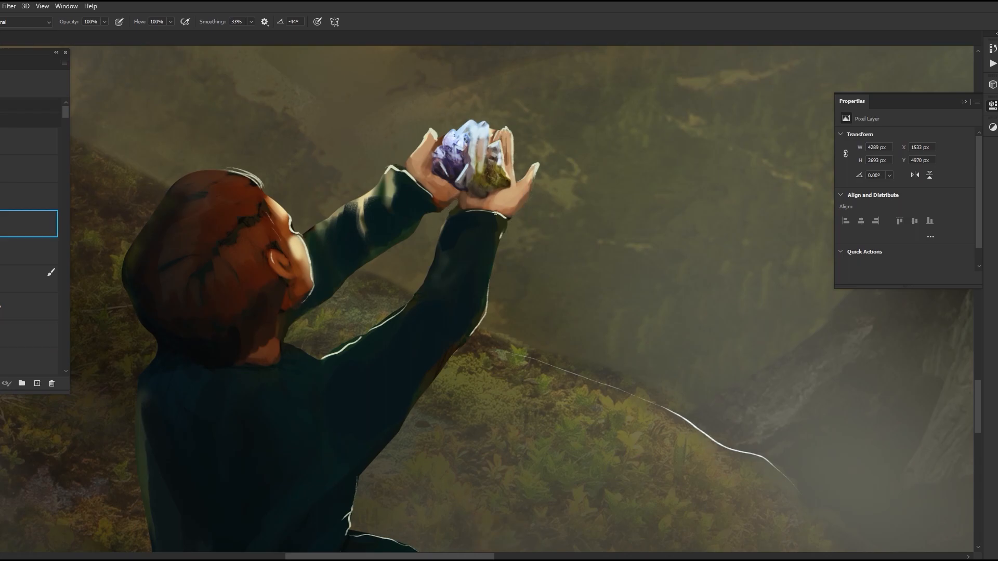
Repaint the boy's far sleeve with sampled dark teal, covering the pale highlights and smoothing the folds.
{"action": "left_click", "coordinate": [26, 333]}
{"action": "left_click", "coordinate": [411, 203], "text": "alt"}
{"action": "key", "text": "]"}
{"action": "left_click_drag", "start_coordinate": [373, 221], "coordinate": [393, 172]}
{"action": "mouse_move", "coordinate": [358, 200]}
{"action": "left_mouse_down"}
{"action": "mouse_move", "coordinate": [327, 229]}
{"action": "mouse_move", "coordinate": [400, 174]}
{"action": "left_mouse_up"}
{"action": "left_click_drag", "start_coordinate": [381, 241], "coordinate": [409, 234]}
{"action": "left_click", "coordinate": [389, 246], "text": "alt"}
{"action": "left_click_drag", "start_coordinate": [390, 246], "coordinate": [366, 262]}
Darken the boy's near sleeve and its cuff with a smaller brush in sampled teal and save the document.
{"action": "key", "text": "["}
{"action": "left_click", "coordinate": [403, 214], "text": "alt"}
{"action": "mouse_move", "coordinate": [410, 225]}
{"action": "left_mouse_down"}
{"action": "mouse_move", "coordinate": [420, 218]}
{"action": "mouse_move", "coordinate": [438, 252]}
{"action": "left_mouse_up"}
{"action": "left_click_drag", "start_coordinate": [451, 213], "coordinate": [442, 234]}
{"action": "scroll", "coordinate": [471, 314], "scroll_direction": "down", "scroll_amount": 2}
{"action": "key", "text": "["}
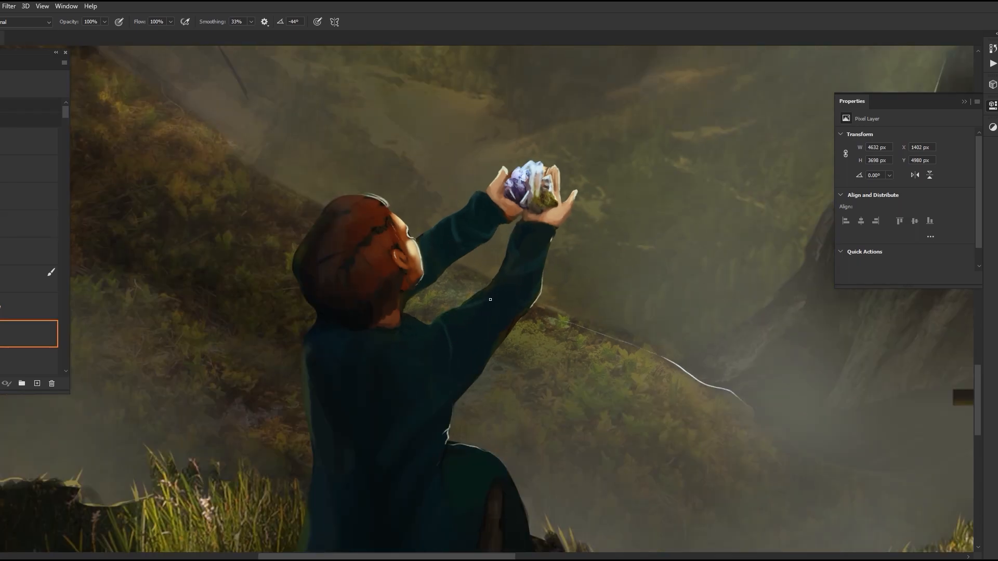
{"action": "left_click", "coordinate": [492, 294], "text": "alt"}
{"action": "scroll", "coordinate": [427, 326], "scroll_direction": "down", "scroll_amount": 6}
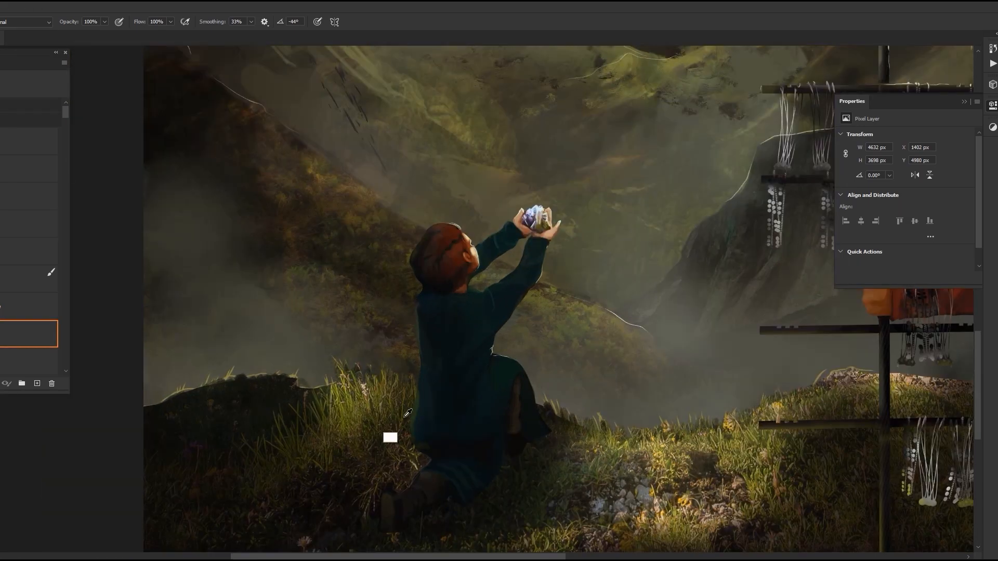
{"action": "key", "text": "ctrl+s"}
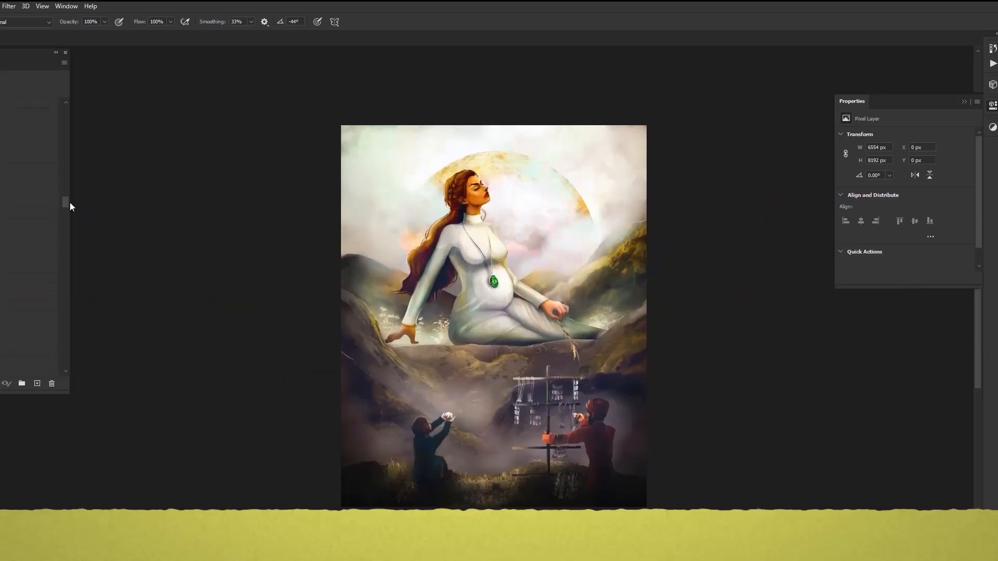
Scatter small light specks over the landscape with a particle brush in a sampled moon color, undoing unwanted strokes.
{"action": "left_click_drag", "start_coordinate": [70, 203], "coordinate": [69, 198]}
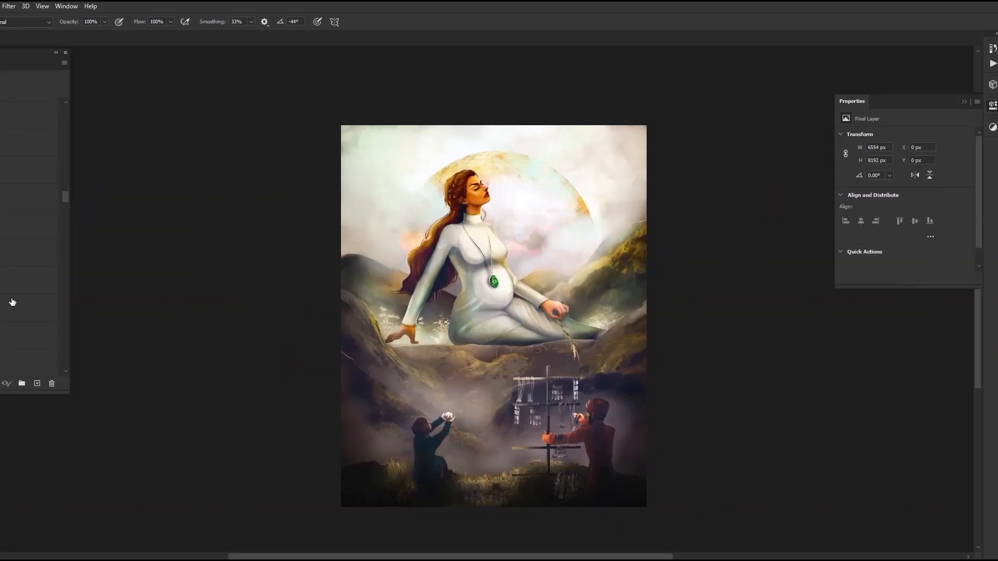
{"action": "left_click", "coordinate": [593, 210], "text": "alt"}
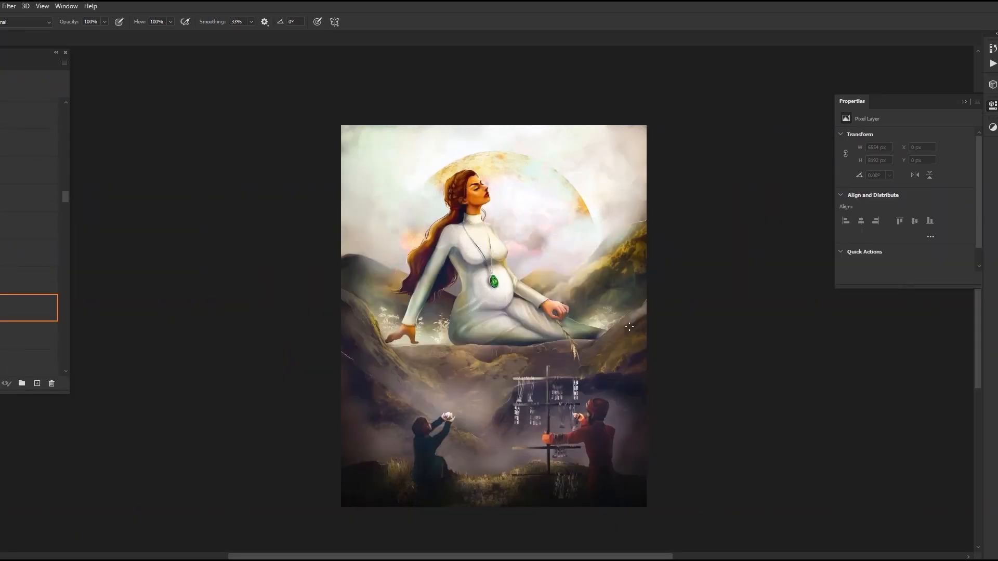
{"action": "key", "text": "ctrl+z"}
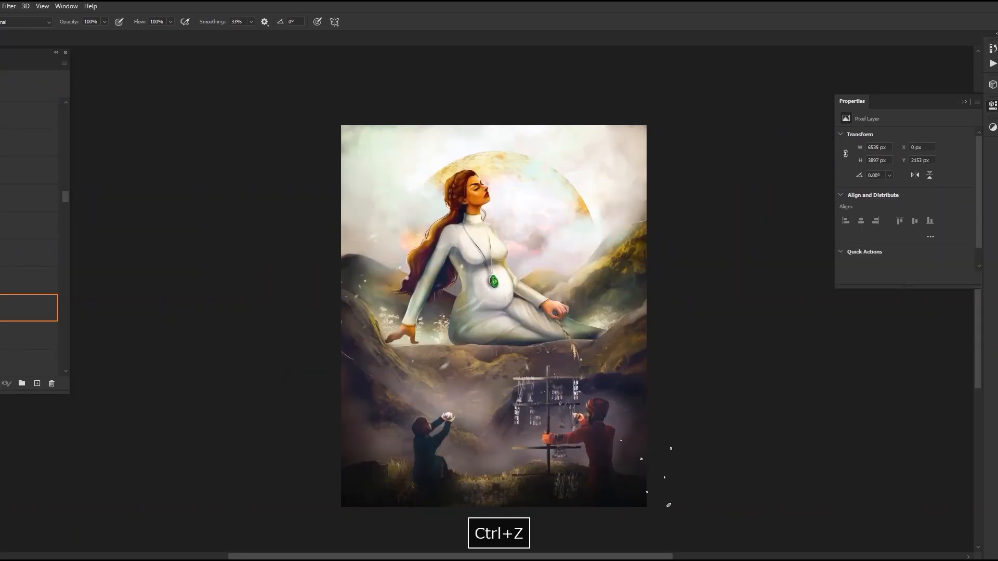
{"action": "left_click", "coordinate": [591, 207], "text": "alt"}
{"action": "key", "text": "ctrl+z"}
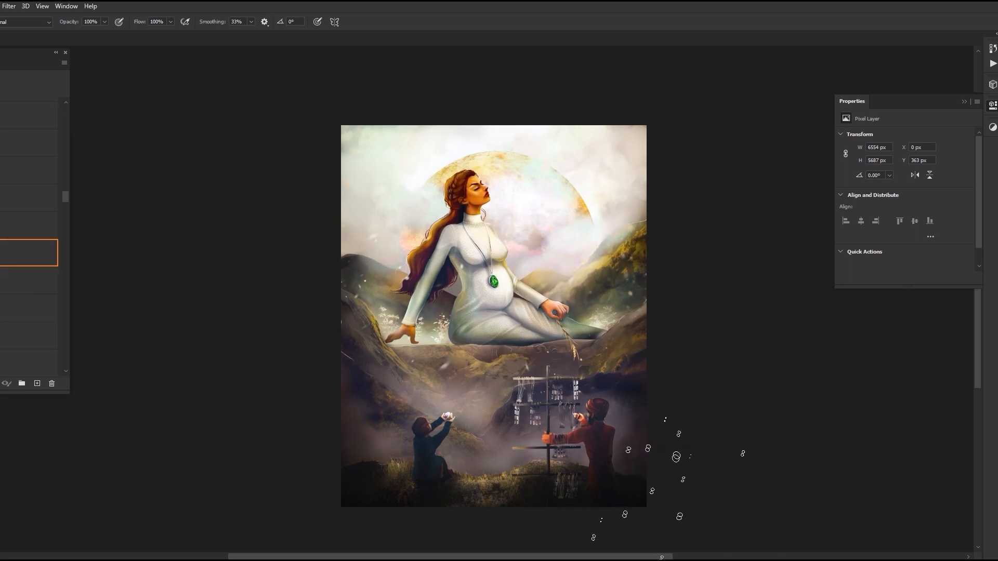
Stamp glowing specks over the lower-left foreground with another particle brush in a sampled cream tone, undoing the excess.
{"action": "left_click", "coordinate": [40, 304]}
{"action": "left_click", "coordinate": [404, 241], "text": "alt"}
{"action": "left_click", "coordinate": [365, 473]}
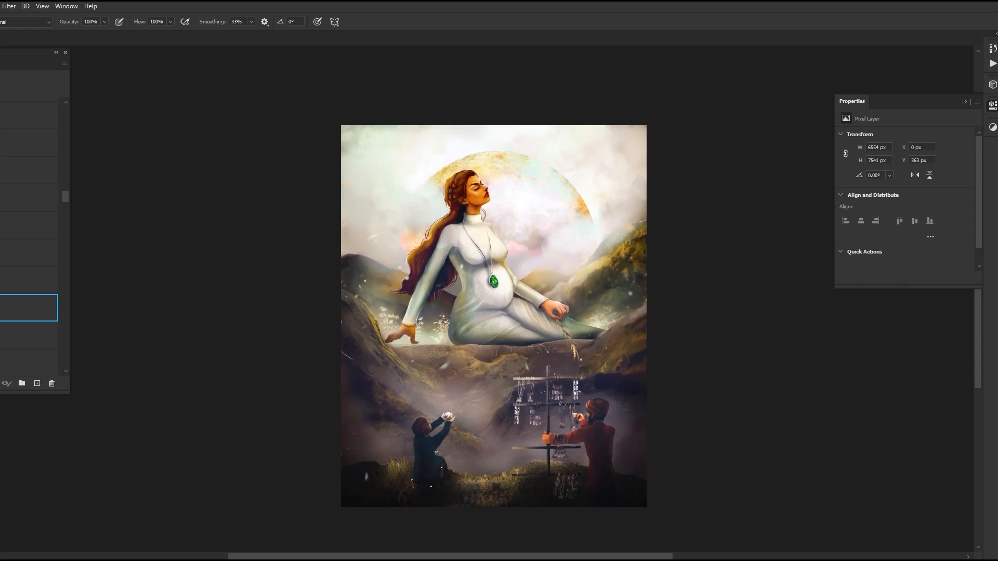
{"action": "key", "text": "ctrl+z"}
{"action": "key", "text": "e"}
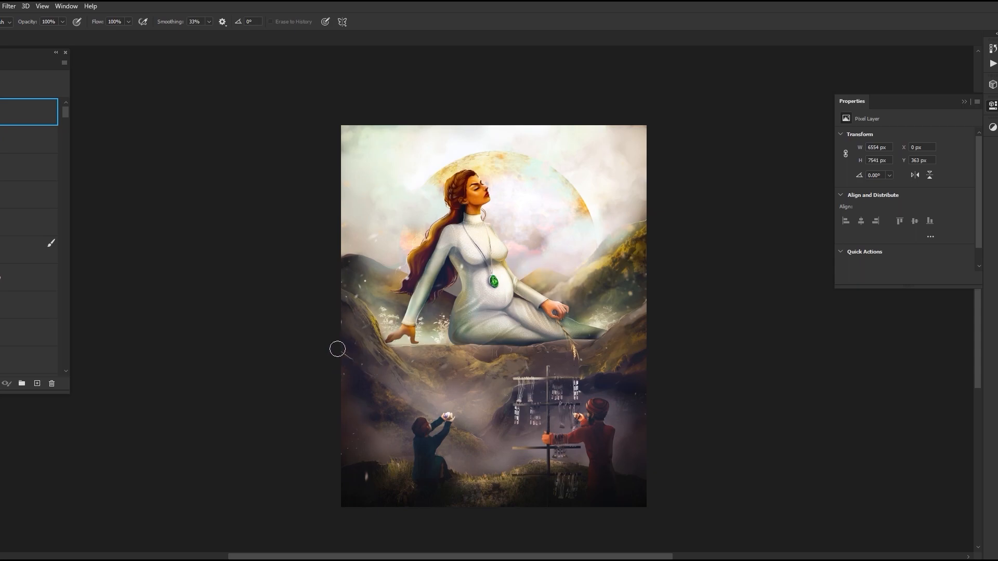
Choose a bird brush and stamp a small flock in the sky above the moon's left edge.
{"action": "scroll", "coordinate": [25, 251], "scroll_direction": "down", "scroll_amount": 2}
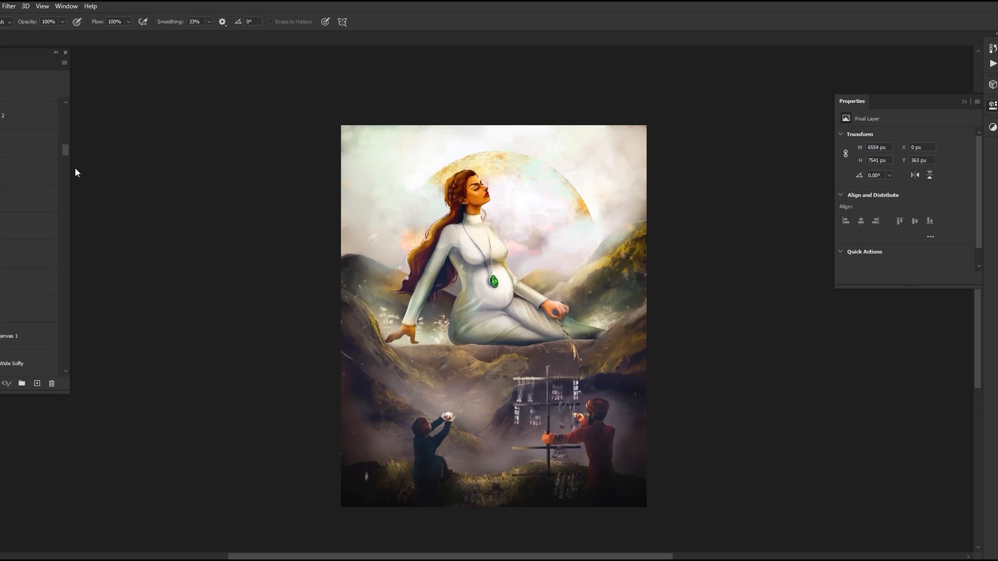
{"action": "key", "text": "b"}
{"action": "left_click_drag", "start_coordinate": [66, 203], "coordinate": [59, 255]}
{"action": "key", "text": "ctrl+z"}
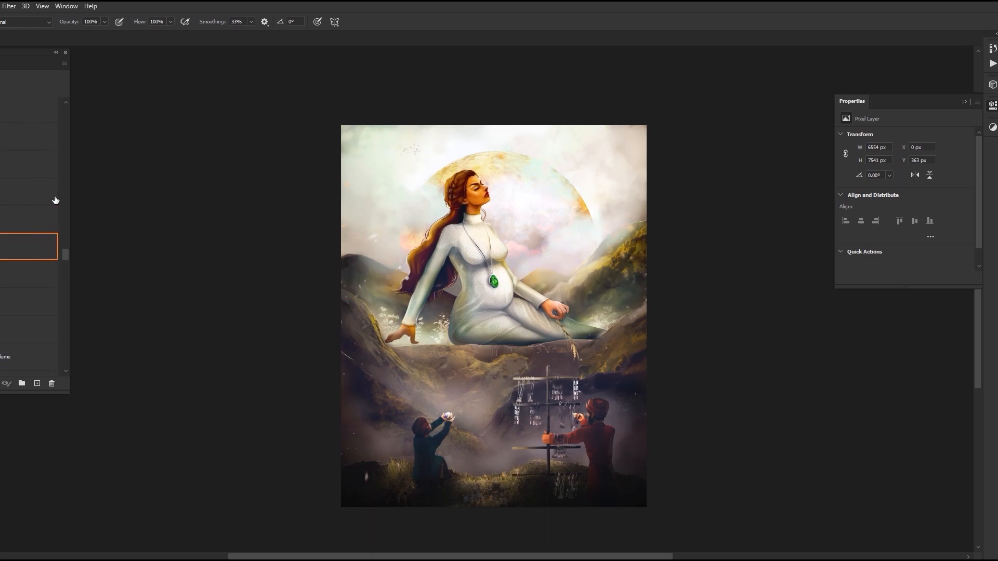
Add a second small group of birds in the sky's upper-right corner, undoing a trial stamp from another brush.
{"action": "left_click_drag", "start_coordinate": [70, 297], "coordinate": [70, 308]}
{"action": "left_click", "coordinate": [1, 246]}
{"action": "left_click", "coordinate": [40, 340]}
{"action": "key", "text": "ctrl+z"}
{"action": "key", "text": "bracketleft"}
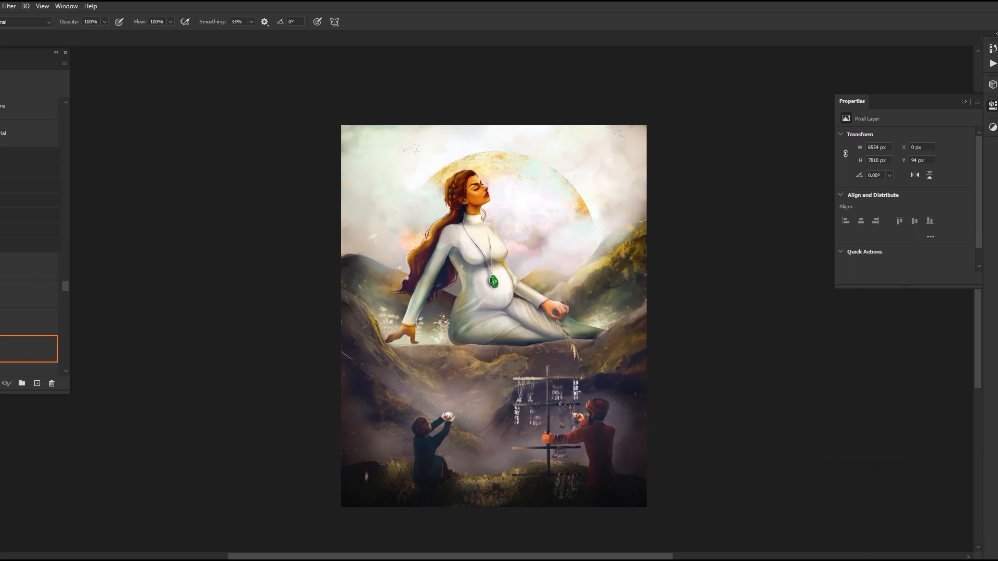
Try several sparkle and flare brushes on the woman's green pendant, undoing each stamp.
{"action": "left_click", "coordinate": [1, 200]}
{"action": "left_click", "coordinate": [15, 284]}
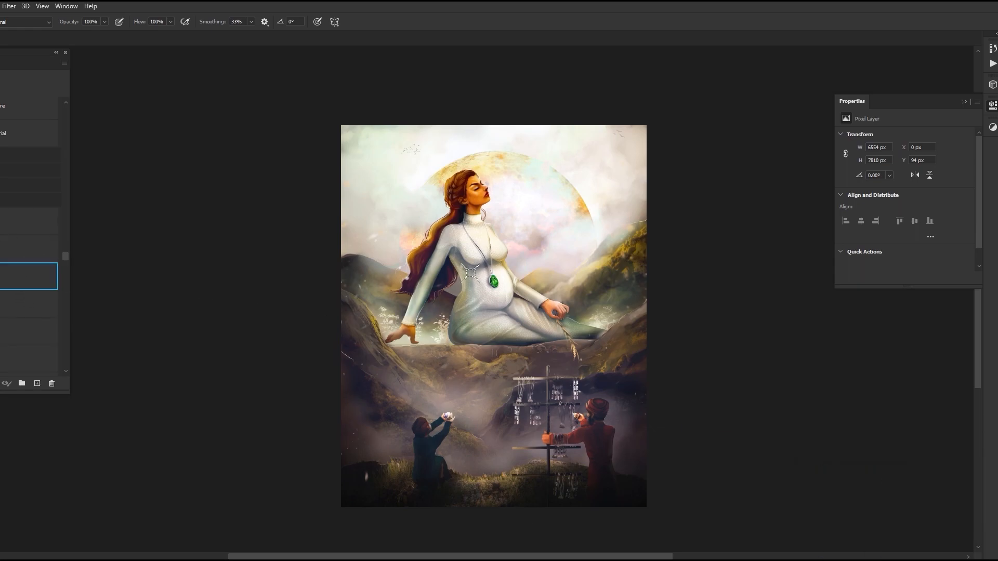
{"action": "key", "text": "bracketleft"}
{"action": "key", "text": "bracketleft"}
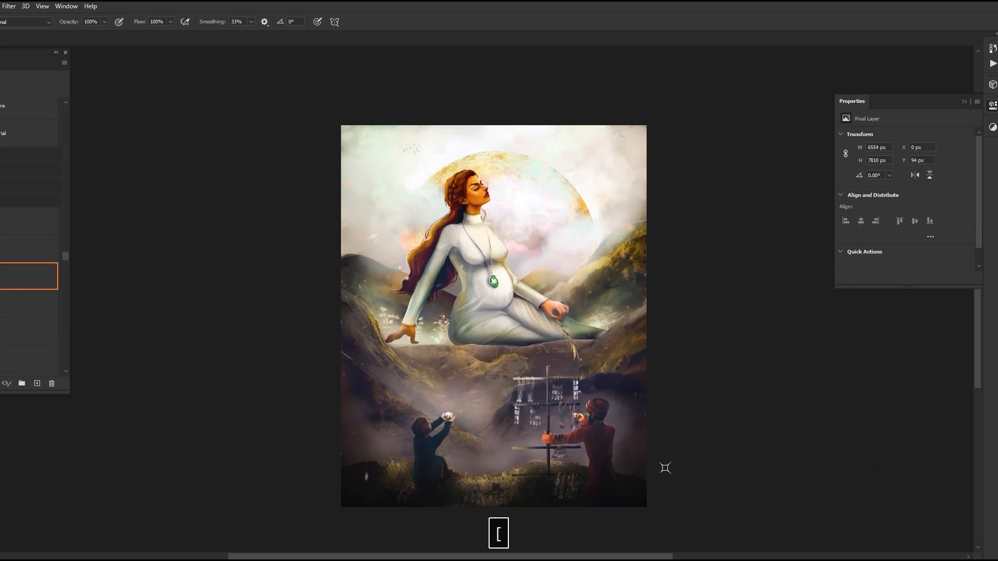
{"action": "key", "text": "ctrl+z"}
{"action": "key", "text": "ctrl+z"}
{"action": "key", "text": "bracketleft"}
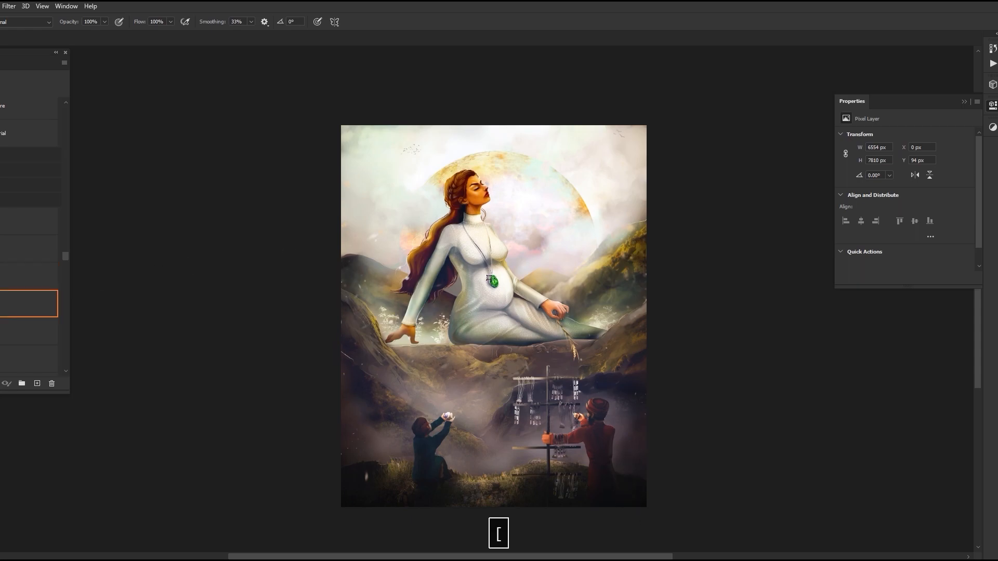
{"action": "key", "text": "ctrl+z"}
{"action": "key", "text": "ctrl+z"}
{"action": "key", "text": "ctrl+z"}
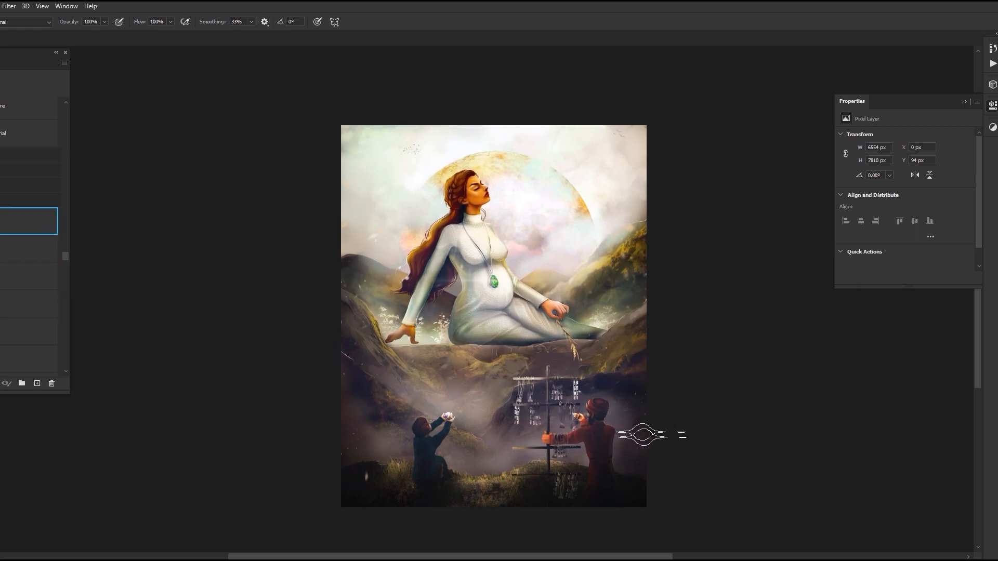
Try more light-flare brushes around the green pendant and undo the trial stamps.
{"action": "scroll", "coordinate": [549, 282], "scroll_direction": "up", "scroll_amount": 1}
{"action": "key", "text": "ctrl+z"}
{"action": "key", "text": "ctrl+shift+z"}
{"action": "key", "text": "ctrl+z"}
{"action": "key", "text": "ctrl+z"}
{"action": "key", "text": "ctrl+z"}
{"action": "key", "text": "ctrl+z"}
{"action": "left_click", "coordinate": [29, 289]}
{"action": "key", "text": "ctrl+z"}
{"action": "key", "text": "ctrl+z"}
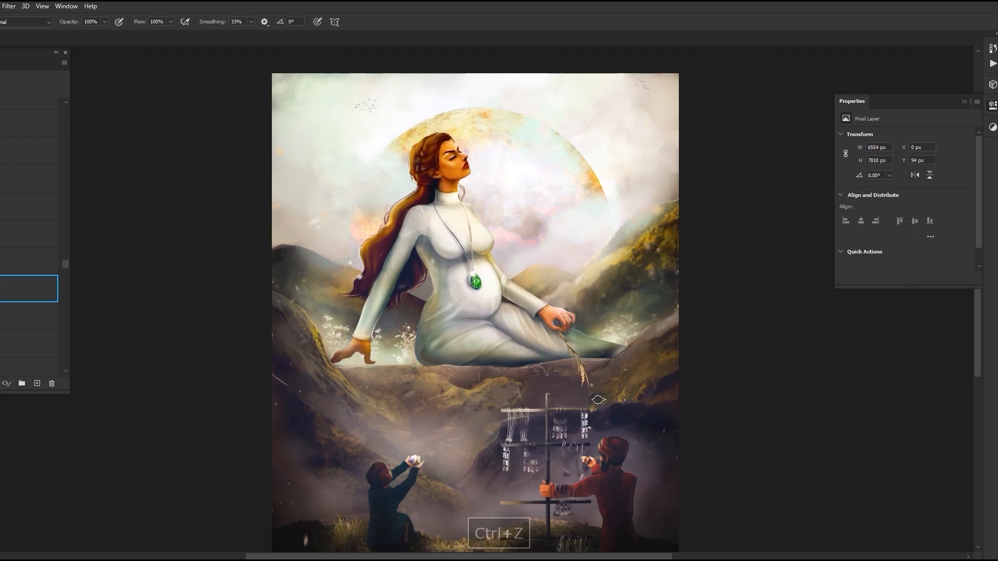
{"action": "key", "text": "ctrl+z"}
{"action": "key", "text": "ctrl+z"}
{"action": "key", "text": "ctrl+z"}
{"action": "key", "text": "ctrl+z"}
{"action": "key", "text": "ctrl+z"}
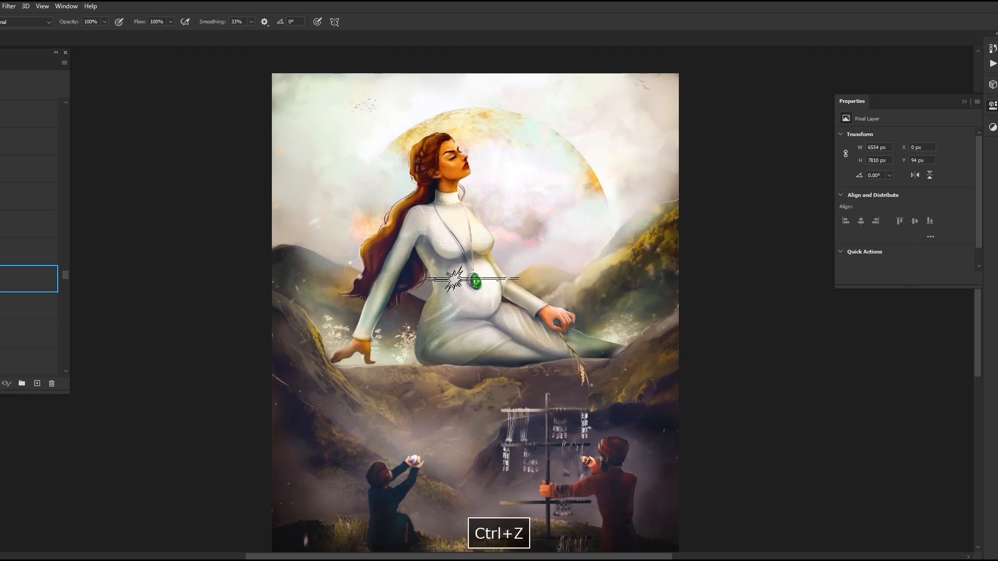
{"action": "key", "text": "ctrl+z"}
Pick another flare brush and stamp a soft highlight on the green pendant, undoing a trial stamp.
{"action": "left_click", "coordinate": [41, 308]}
{"action": "left_click_drag", "start_coordinate": [63, 279], "coordinate": [63, 287]}
{"action": "left_click", "coordinate": [20, 209]}
{"action": "key", "text": "["}
{"action": "key", "text": "ctrl+z"}
{"action": "key", "text": "]"}
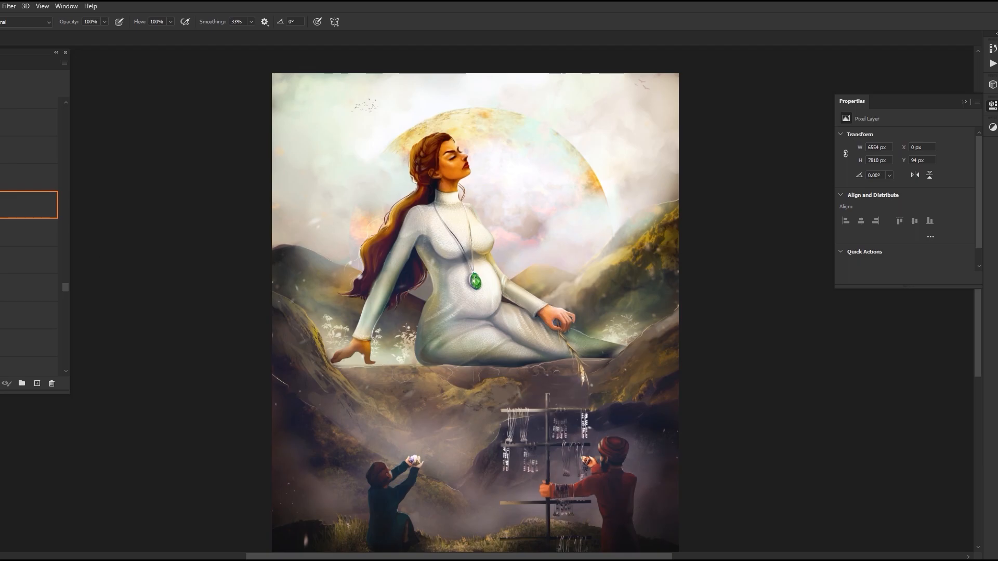
Stamp a bright horizontal flare over the crystals in the boy's hands, replacing an undone trial, and save the document.
{"action": "key", "text": "ctrl+z"}
{"action": "key", "text": "bracketleft"}
{"action": "left_click", "coordinate": [415, 455]}
{"action": "key", "text": "ctrl+z"}
{"action": "left_click", "coordinate": [29, 178]}
{"action": "left_click", "coordinate": [414, 455]}
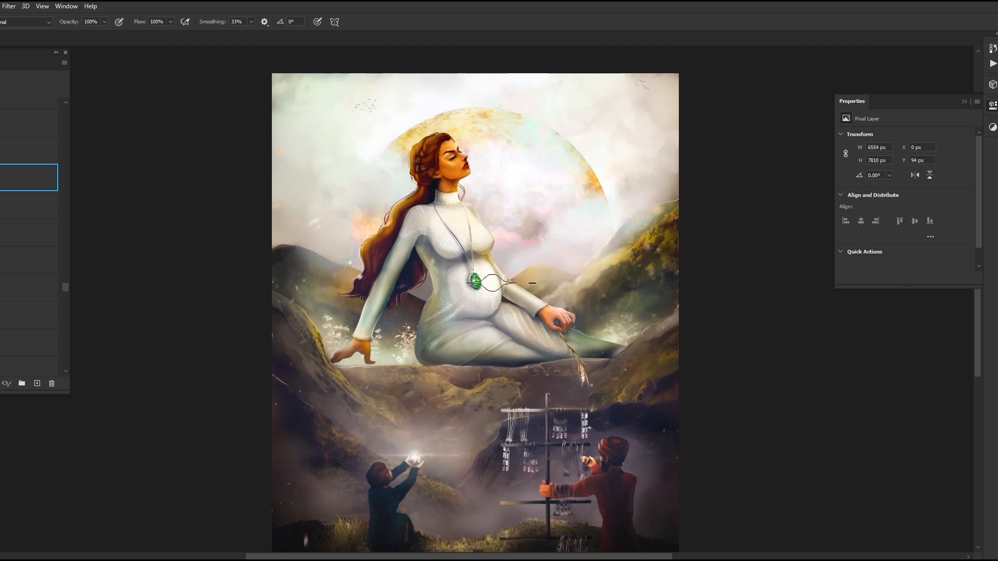
{"action": "scroll", "coordinate": [492, 283], "scroll_direction": "down", "scroll_amount": 3}
{"action": "scroll", "coordinate": [487, 327], "scroll_direction": "up", "scroll_amount": 5}
{"action": "key", "text": "ctrl+s"}
{"action": "scroll", "coordinate": [507, 371], "scroll_direction": "down", "scroll_amount": 4}
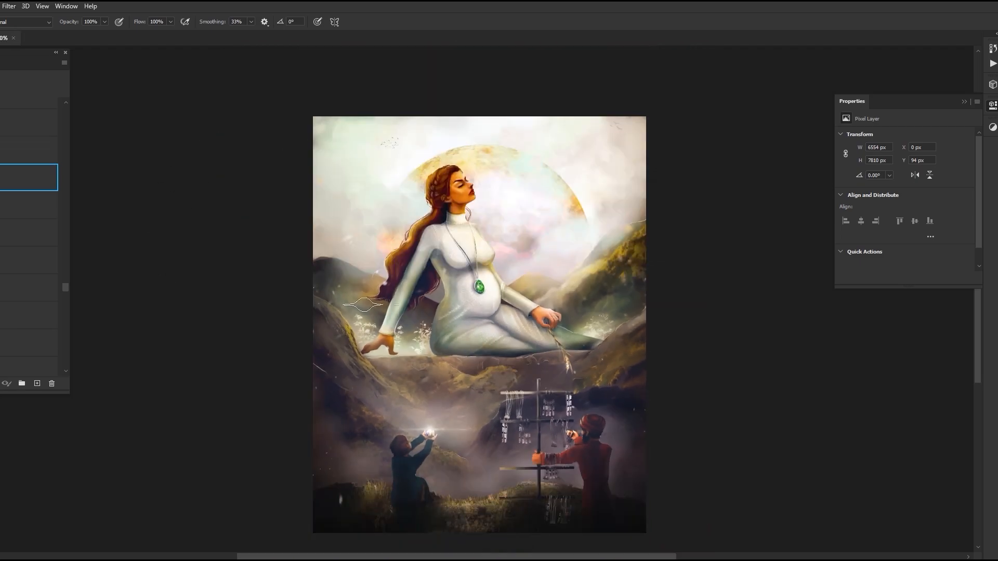
Try scattering a dense particle spatter across the upper-left sky and undo it.
{"action": "scroll", "coordinate": [237, 283], "scroll_direction": "down", "scroll_amount": 1}
{"action": "left_click_drag", "start_coordinate": [72, 210], "coordinate": [73, 311]}
{"action": "scroll", "coordinate": [28, 234], "scroll_direction": "up", "scroll_amount": 4}
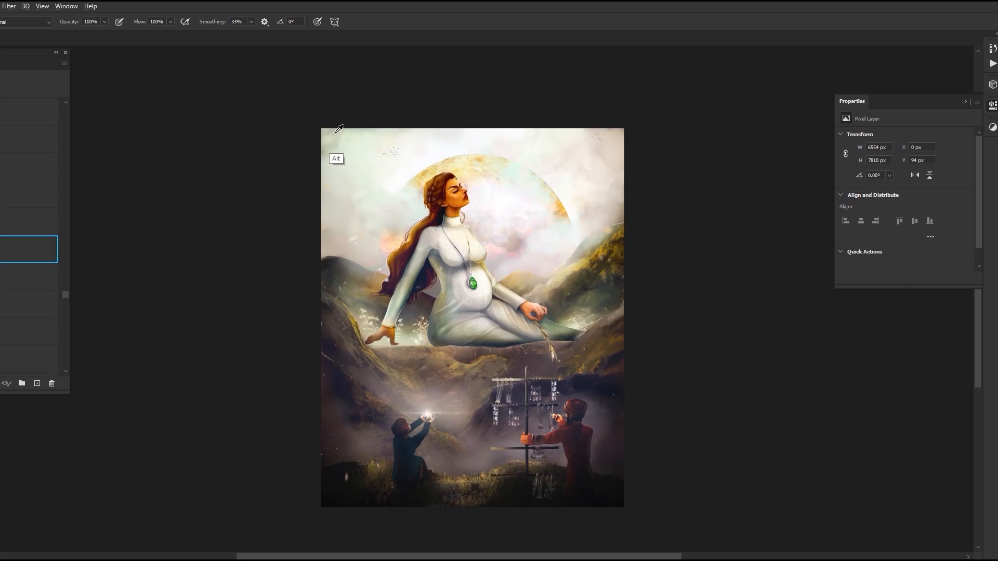
{"action": "key", "text": "ctrl+z"}
{"action": "key", "text": "ctrl+z"}
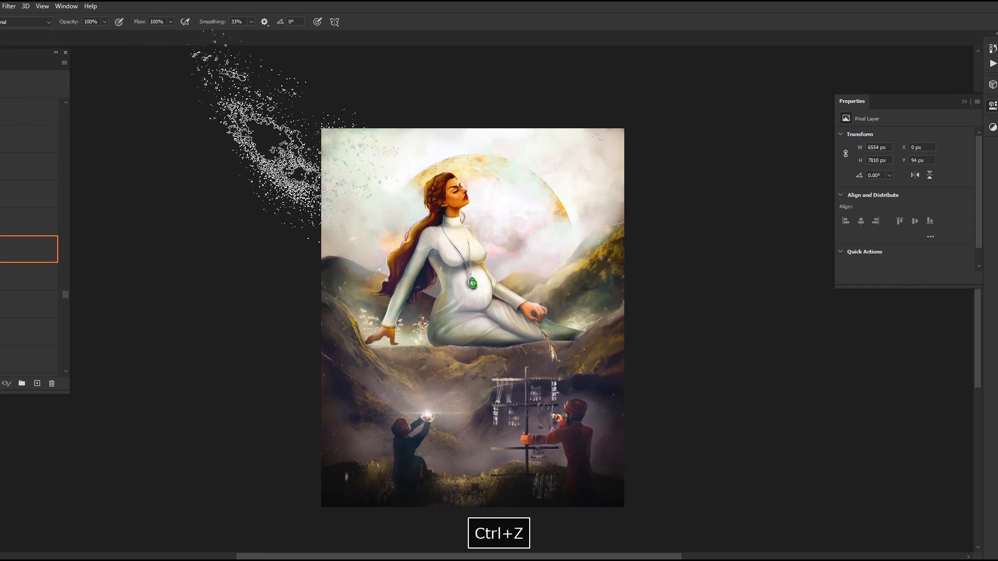
Switch to a finer particle brush and scatter sparse specks across the sky, undoing an unwanted stroke.
{"action": "left_click", "coordinate": [37, 350]}
{"action": "left_click", "coordinate": [38, 331]}
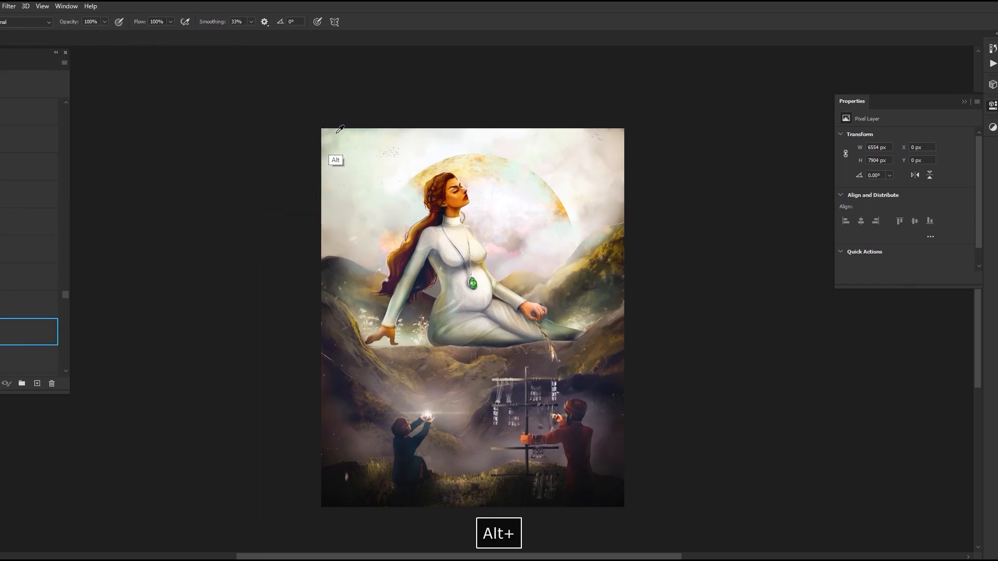
{"action": "key", "text": "ctrl+z"}
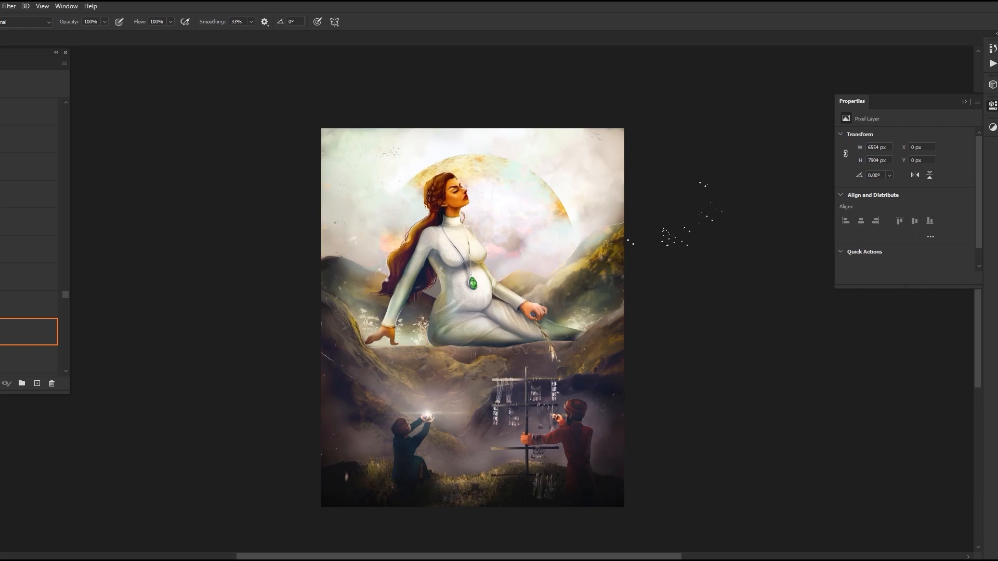
Try stamping a silhouette brush on the distant ridge at the painting's left edge, undo it and shrink the brush.
{"action": "left_click_drag", "start_coordinate": [66, 296], "coordinate": [65, 250]}
{"action": "left_click", "coordinate": [29, 149]}
{"action": "scroll", "coordinate": [384, 306], "scroll_direction": "up", "scroll_amount": 1}
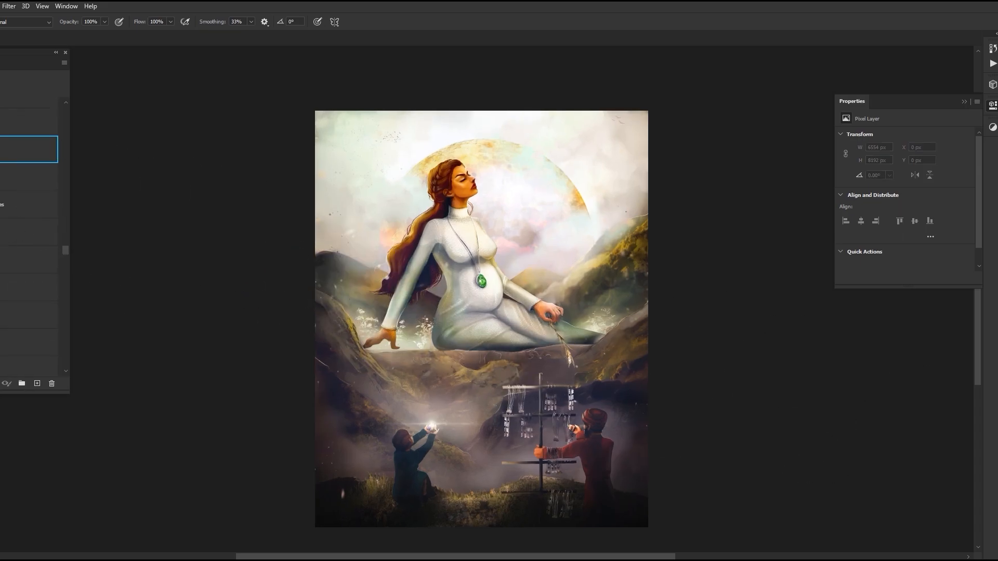
{"action": "key", "text": "]"}
{"action": "left_click", "coordinate": [321, 246]}
{"action": "key", "text": "ctrl+z"}
{"action": "key", "text": "bracketleft"}
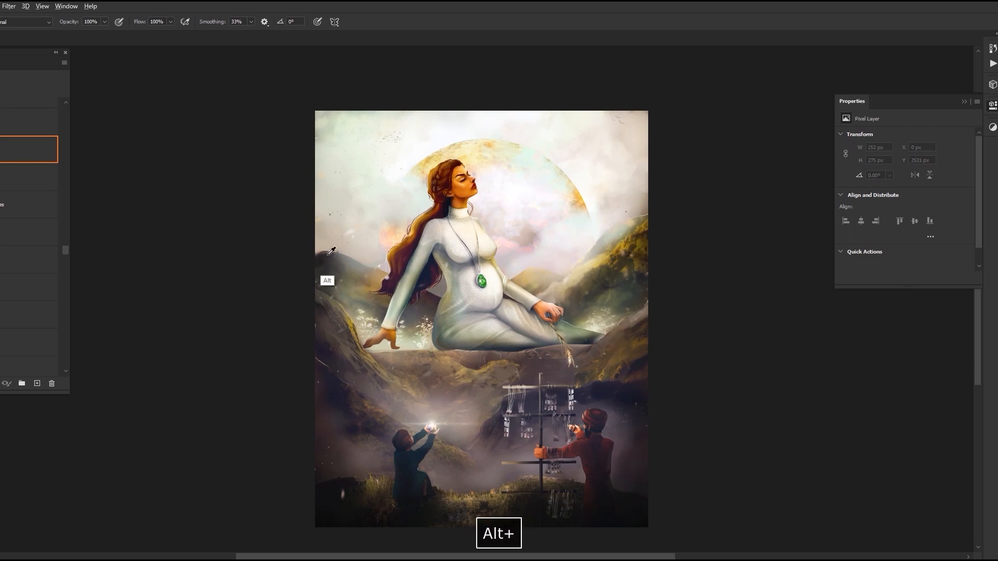
Stamp small dark silhouettes on the far-left ridge with a different brush, undoing unsuitable placements.
{"action": "left_click", "coordinate": [38, 265]}
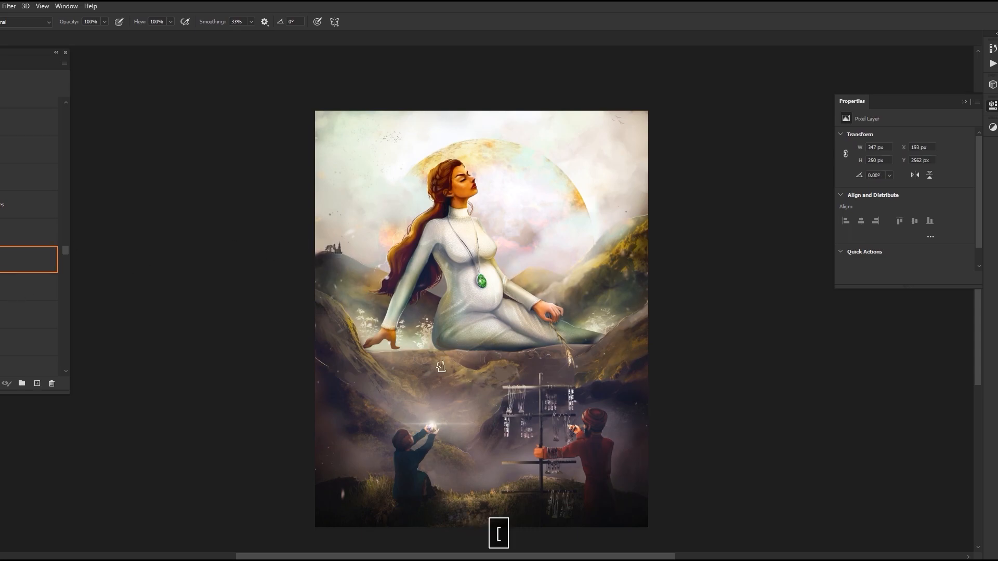
{"action": "key", "text": "ctrl+z"}
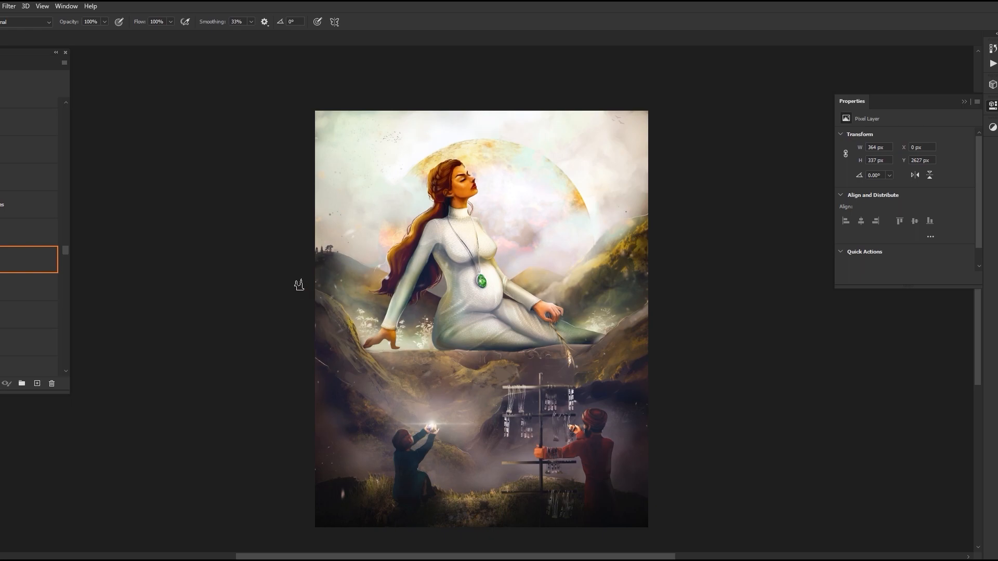
{"action": "key", "text": "ctrl+z"}
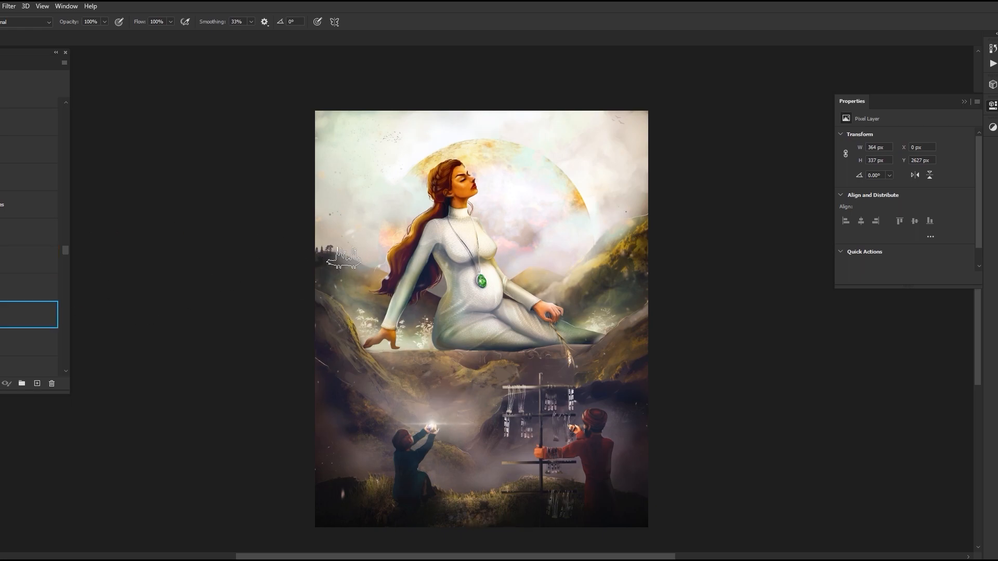
Sample the ridge color and stamp more small silhouettes farther along the far-left ridge with a reduced brush.
{"action": "left_click", "coordinate": [343, 257], "text": "alt"}
{"action": "key", "text": "bracketleft"}
{"action": "left_click", "coordinate": [345, 255]}
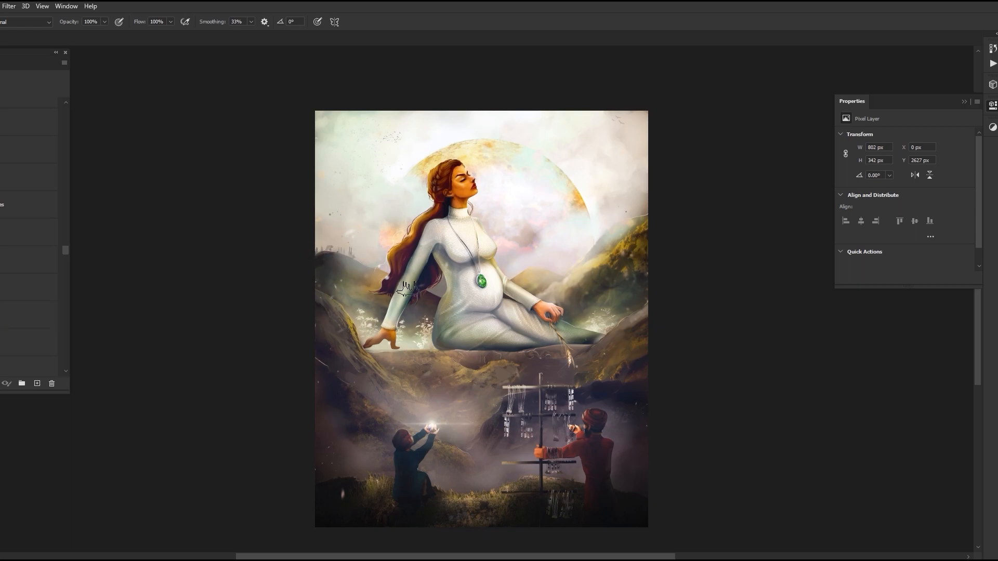
{"action": "key", "text": "bracketleft"}
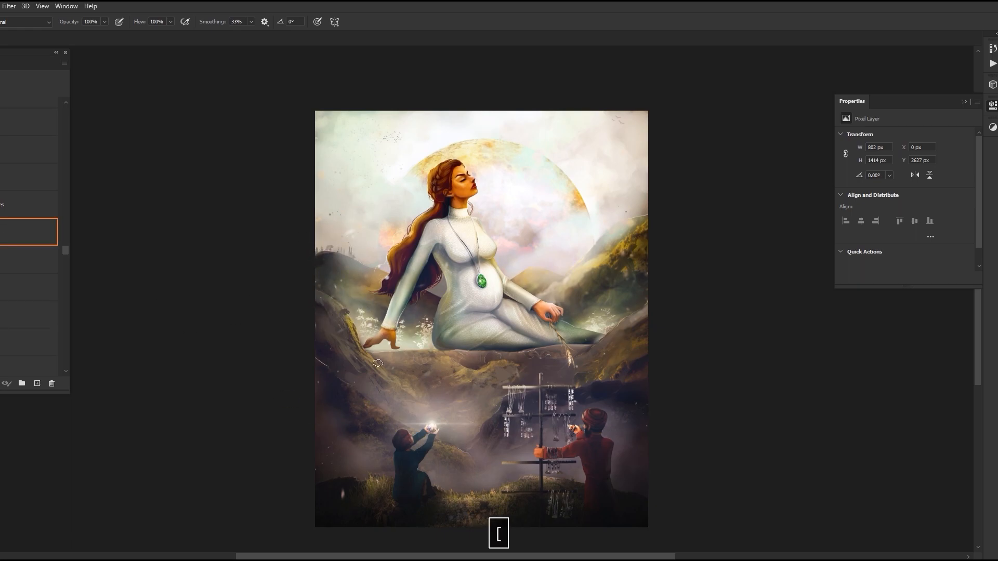
Sample a hillside color, try stamping foliage brushes on the left slope and undo the stamps.
{"action": "left_click", "coordinate": [342, 308], "text": "alt"}
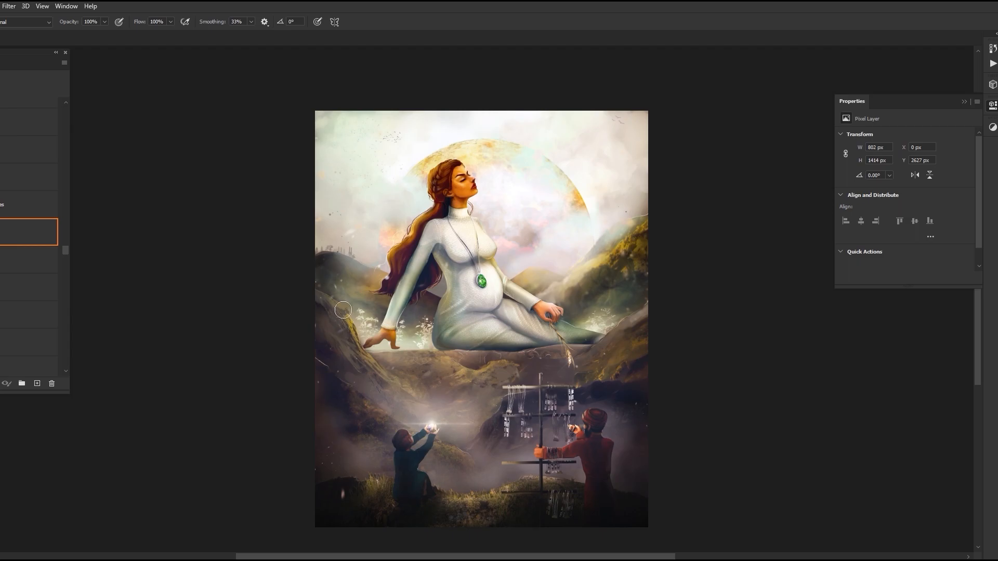
{"action": "left_click", "coordinate": [16, 149]}
{"action": "left_click", "coordinate": [18, 121]}
{"action": "left_click", "coordinate": [322, 104]}
{"action": "key", "text": "ctrl+z"}
{"action": "key", "text": "ctrl+z"}
{"action": "left_click", "coordinate": [349, 329]}
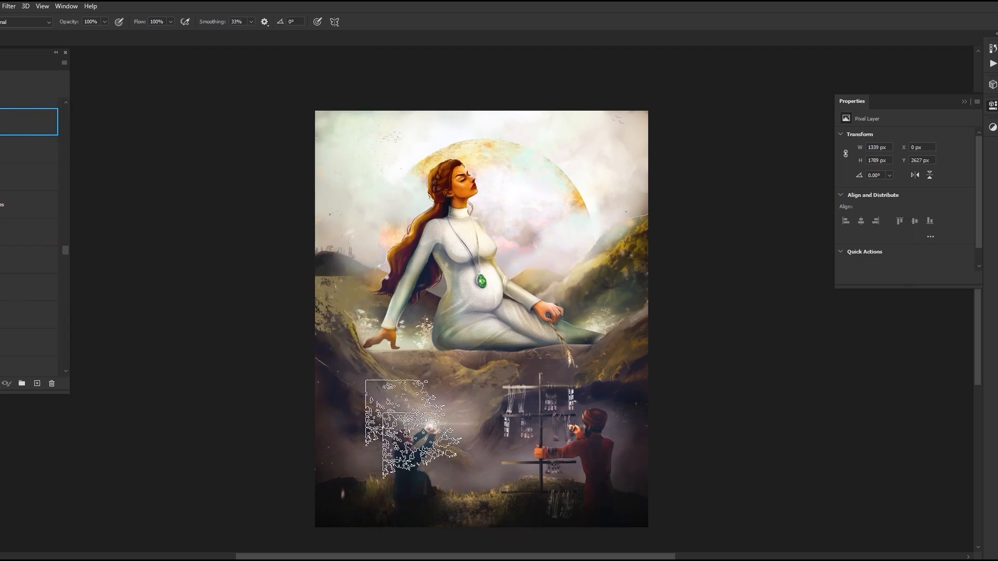
{"action": "key", "text": "ctrl+z"}
{"action": "key", "text": "ctrl+z"}
Stamp dark bare-tree silhouettes at the painting's lower-left and lower-right edges with an enlarged branch brush.
{"action": "left_click", "coordinate": [22, 204]}
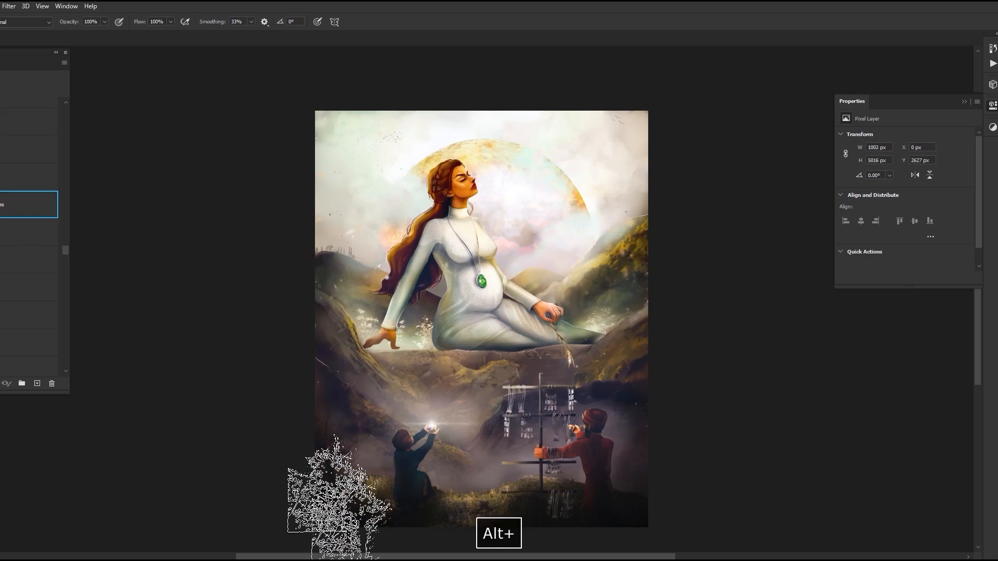
{"action": "left_click", "coordinate": [36, 180]}
{"action": "key", "text": "]"}
{"action": "key", "text": "]"}
{"action": "key", "text": "]"}
{"action": "key", "text": "]"}
{"action": "key", "text": "]"}
{"action": "left_click", "coordinate": [654, 490]}
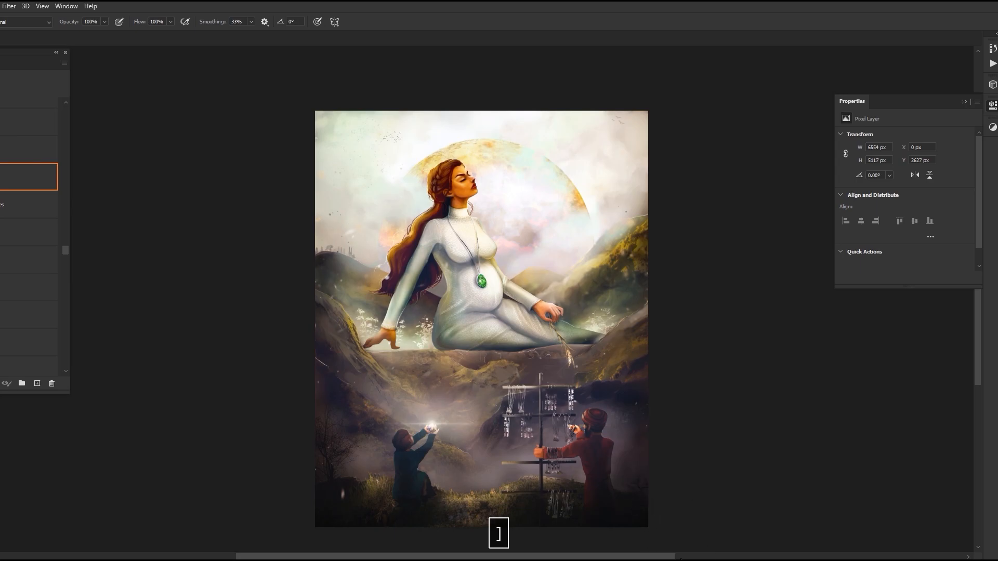
{"action": "left_click", "coordinate": [662, 471]}
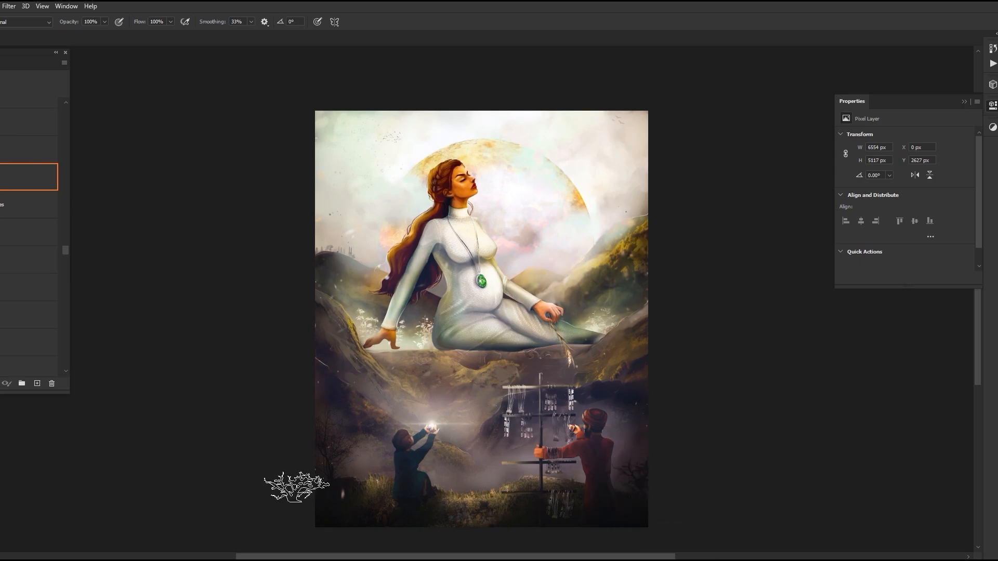
Try another brush for a stamp in the lower-right corner behind the red-robed figure, and undo it.
{"action": "left_click", "coordinate": [30, 211]}
{"action": "left_click", "coordinate": [638, 494]}
{"action": "key", "text": "ctrl+z"}
Try stamping foliage on the far-left hillside in sampled yellowish hill colors, and undo the attempts.
{"action": "left_click", "coordinate": [9, 232]}
{"action": "left_click", "coordinate": [350, 318], "text": "alt"}
{"action": "left_click", "coordinate": [312, 277]}
{"action": "left_click", "coordinate": [320, 313], "text": "alt"}
{"action": "left_click", "coordinate": [309, 276]}
{"action": "key", "text": "ctrl+z"}
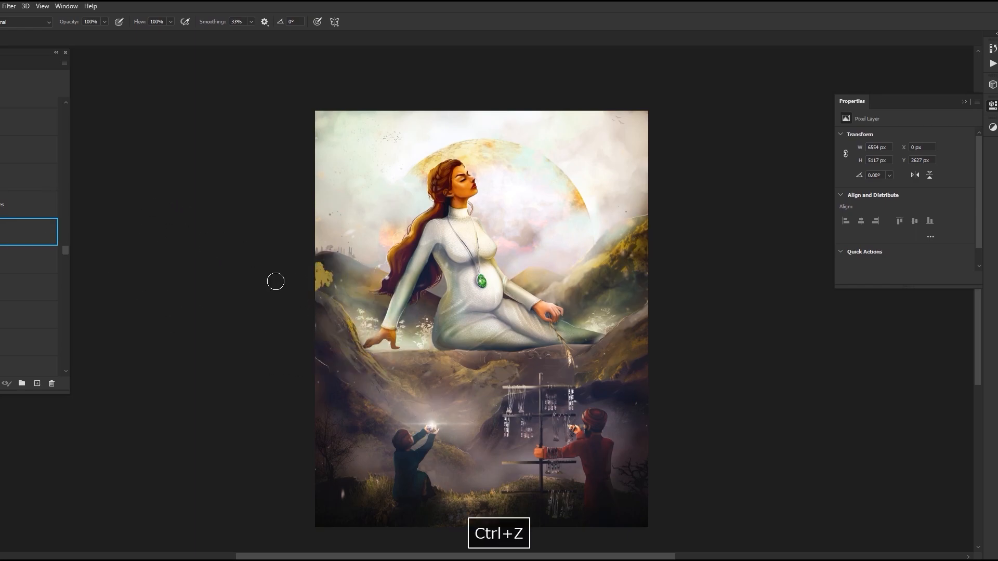
{"action": "key", "text": "ctrl+z"}
Try painting darker foliage on the far-left hillside with newly sampled colors, and undo it.
{"action": "left_click", "coordinate": [370, 387], "text": "alt"}
{"action": "left_click", "coordinate": [321, 283]}
{"action": "left_click", "coordinate": [334, 305], "text": "alt"}
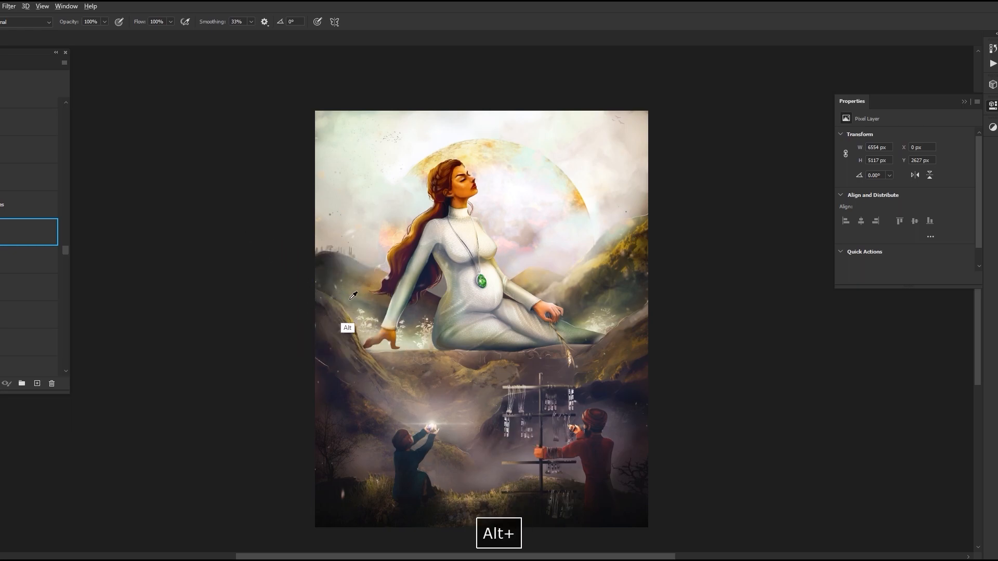
{"action": "left_click", "coordinate": [639, 247], "text": "alt"}
{"action": "left_click", "coordinate": [316, 294]}
{"action": "mouse_move", "coordinate": [315, 294]}
{"action": "left_mouse_down"}
{"action": "mouse_move", "coordinate": [312, 276]}
{"action": "mouse_move", "coordinate": [329, 276]}
{"action": "left_mouse_up"}
{"action": "key", "text": "b"}
{"action": "left_click", "coordinate": [395, 314], "text": "alt"}
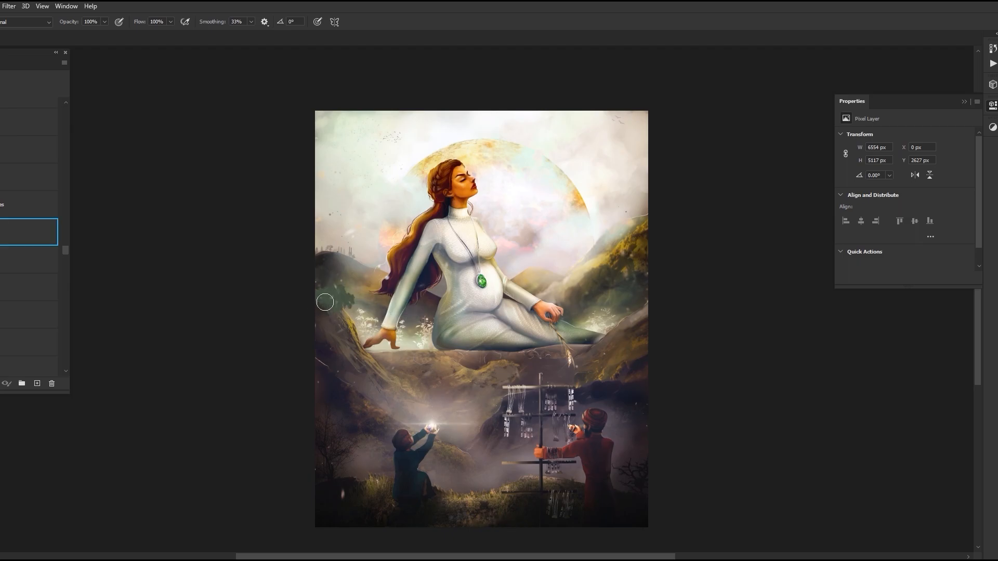
{"action": "key", "text": "ctrl+z"}
Draw thin, light crack-like lines over the rocky slopes above the kneeling figure, undo a stray stroke and soften them with the Eraser.
{"action": "left_click", "coordinate": [33, 156]}
{"action": "scroll", "coordinate": [93, 171], "scroll_direction": "down", "scroll_amount": 2}
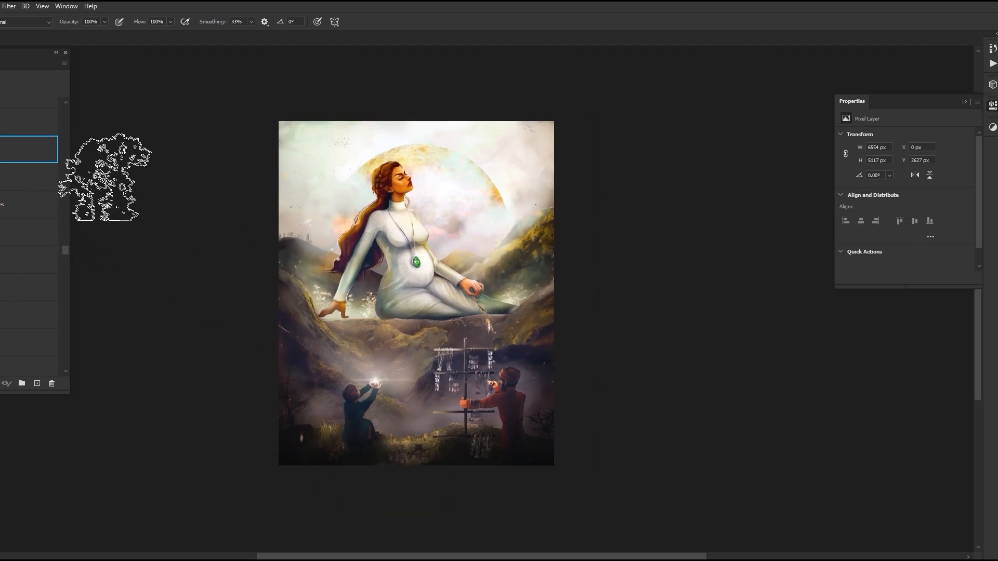
{"action": "scroll", "coordinate": [117, 187], "scroll_direction": "up", "scroll_amount": 1}
{"action": "scroll", "coordinate": [794, 444], "scroll_direction": "up", "scroll_amount": 1}
{"action": "left_click_drag", "start_coordinate": [65, 250], "coordinate": [63, 108]}
{"action": "key", "text": "bracketright"}
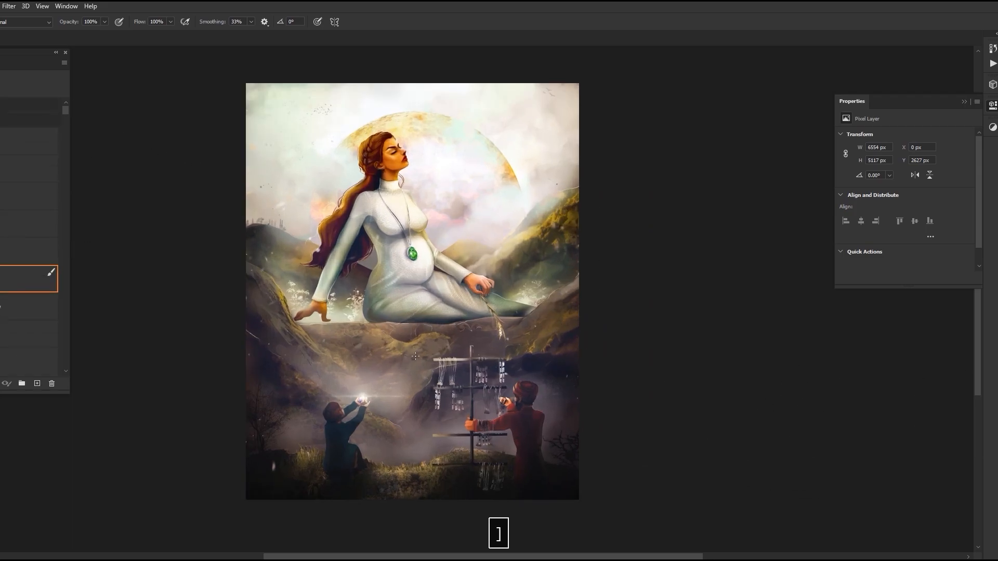
{"action": "left_click_drag", "start_coordinate": [406, 343], "coordinate": [380, 354]}
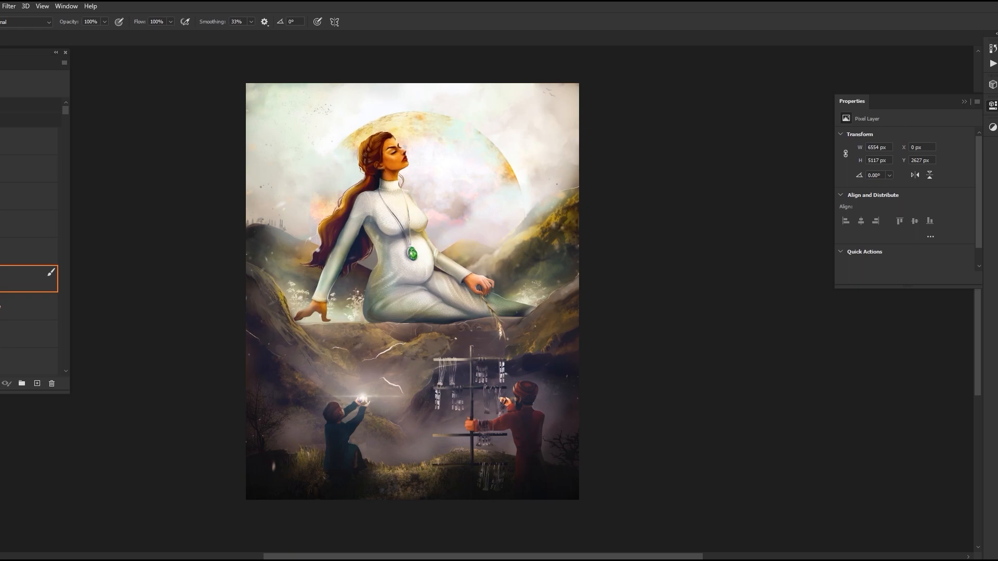
{"action": "key", "text": "ctrl+z"}
{"action": "key", "text": "e"}
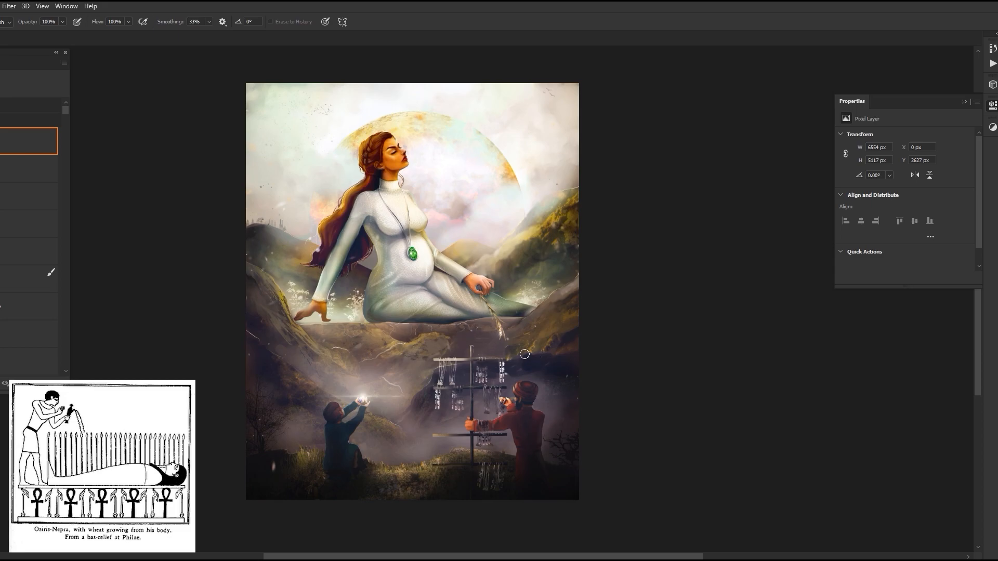
{"action": "key", "text": "b"}
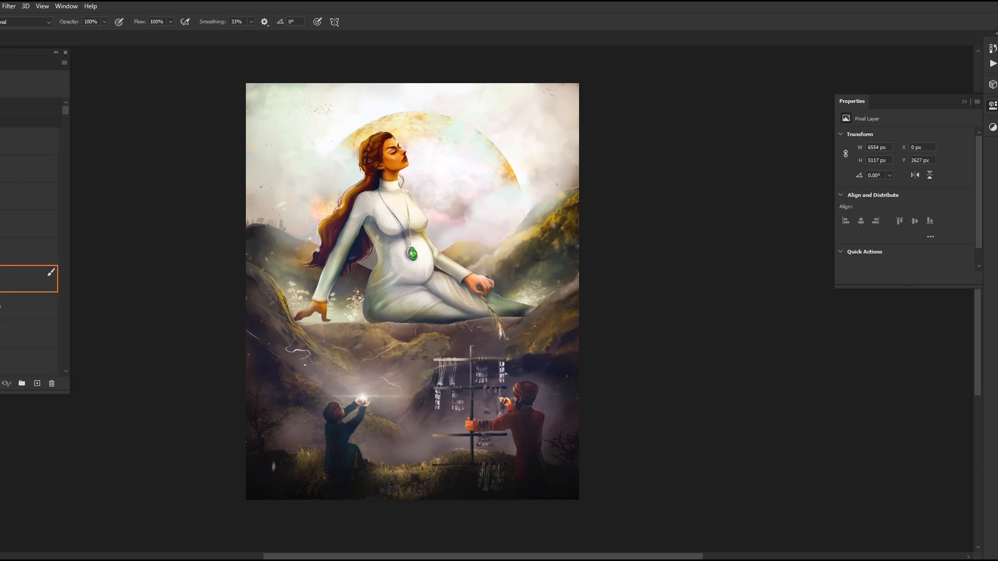
Undo the unwanted squiggles on the left slope and extend thin light lines along the rock edges.
{"action": "key", "text": "shift+comma"}
{"action": "key", "text": "ctrl+z"}
{"action": "key", "text": "ctrl+z"}
{"action": "scroll", "coordinate": [463, 394], "scroll_direction": "up", "scroll_amount": 4}
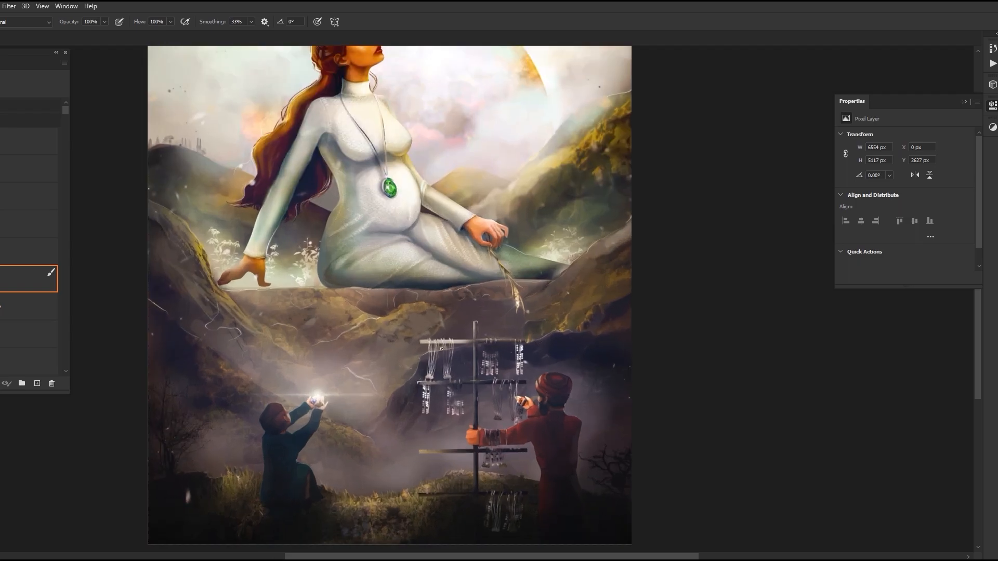
{"action": "scroll", "coordinate": [404, 325], "scroll_direction": "down", "scroll_amount": 1}
Paint over the light curls on the ledge beneath the seated woman with a small brush and sampled rock colors.
{"action": "key", "text": "bracketleft"}
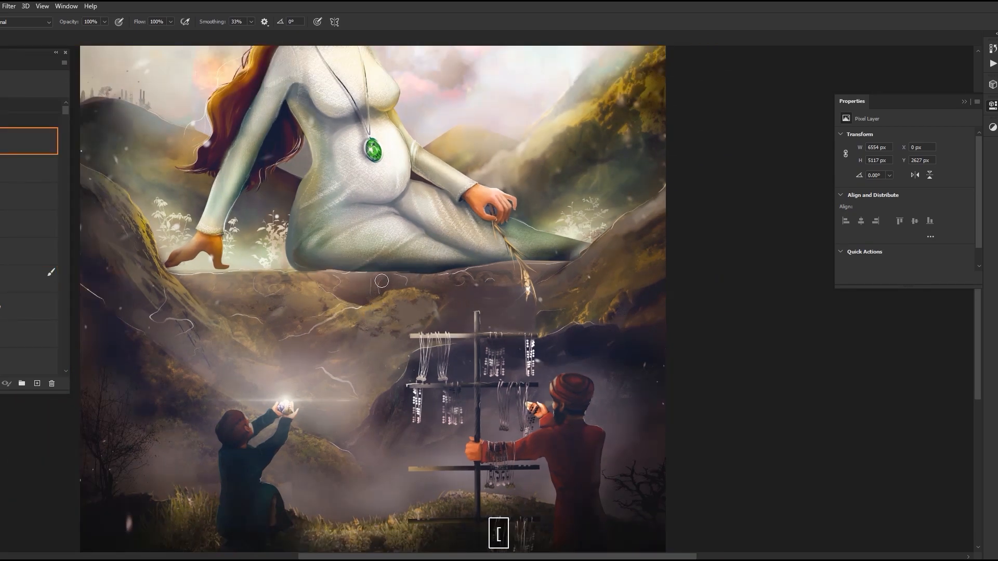
{"action": "key", "text": "bracketright"}
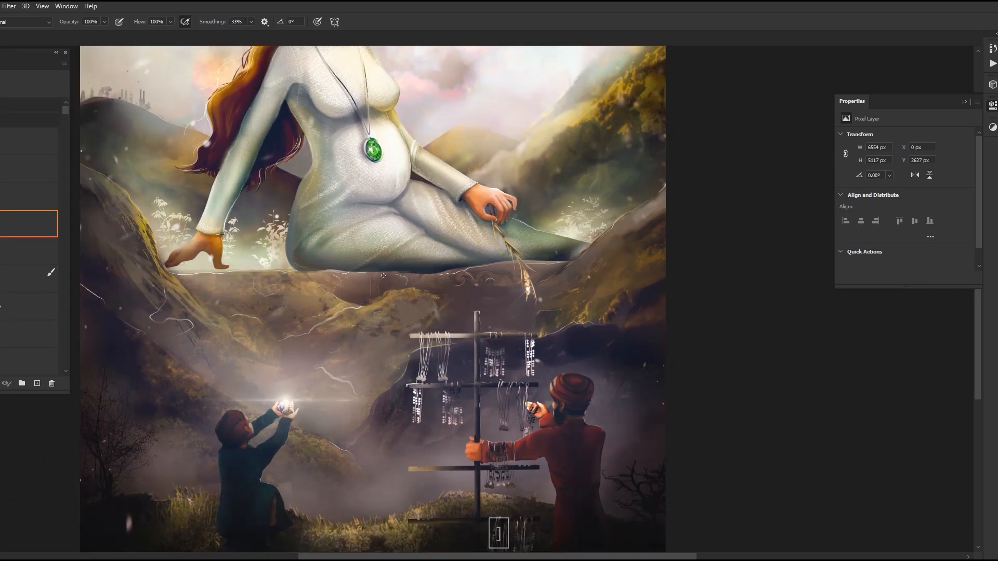
{"action": "key", "text": "alt"}
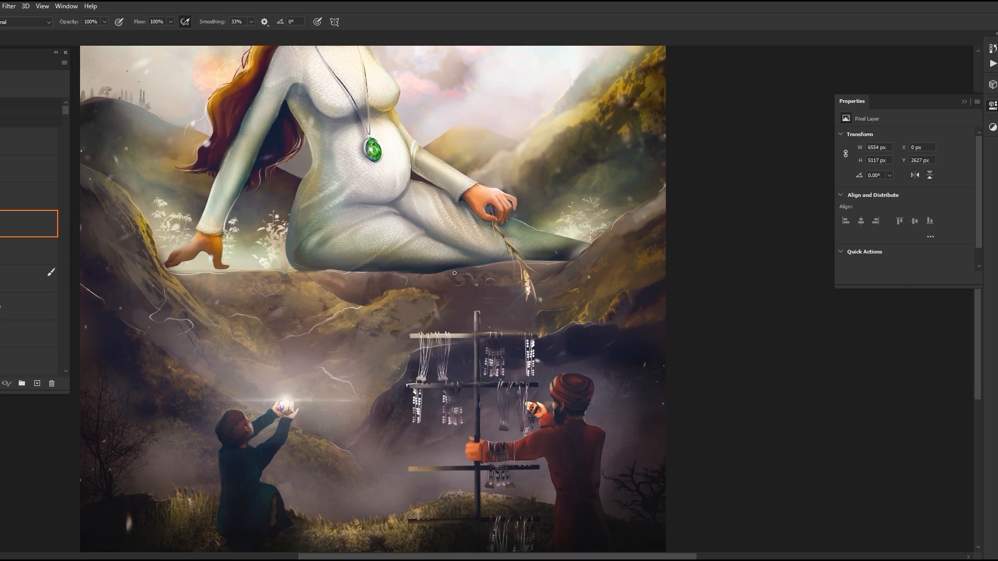
{"action": "key", "text": "alt"}
{"action": "left_click", "coordinate": [240, 270], "text": "alt"}
{"action": "key", "text": "alt"}
{"action": "key", "text": "bracketleft"}
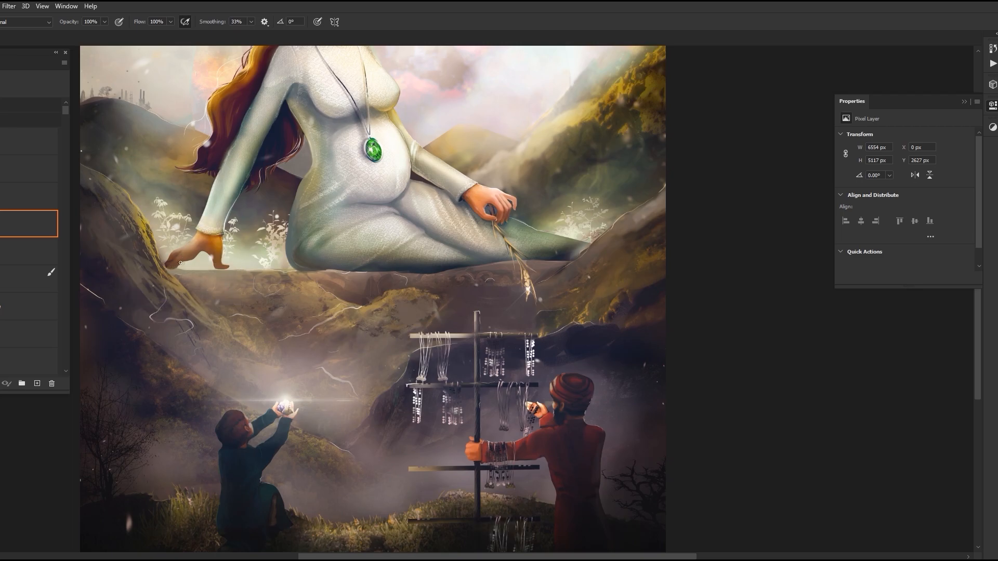
Refine the ledge edge around the woman's supporting hand with a smaller brush and sampled colors, undoing unsuitable strokes.
{"action": "key", "text": "ctrl+z"}
{"action": "key", "text": "ctrl+z"}
{"action": "key", "text": "bracketleft"}
{"action": "key", "text": "ctrl+z"}
{"action": "key", "text": "alt"}
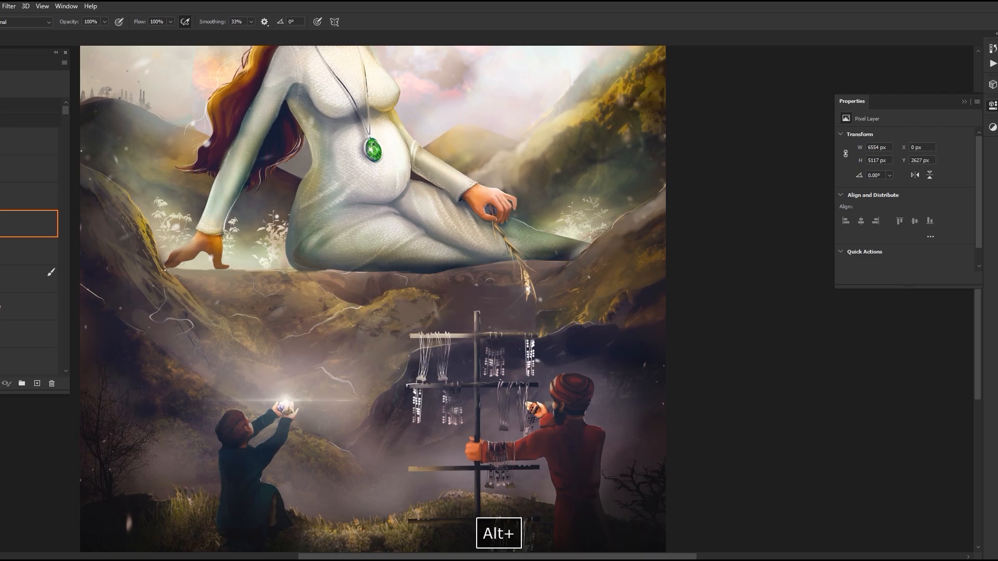
{"action": "key", "text": "bracketleft"}
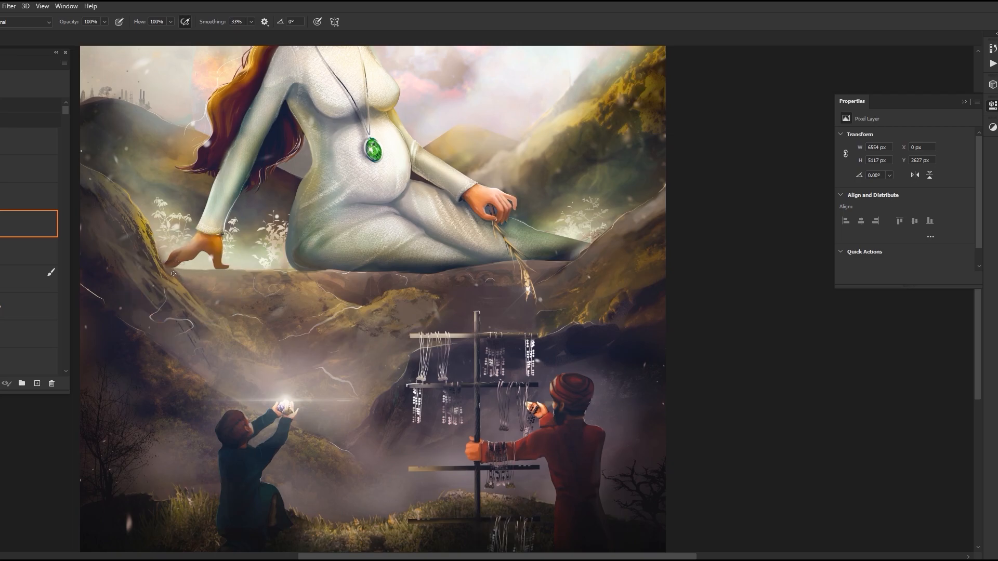
{"action": "left_click", "coordinate": [182, 269], "text": "alt"}
{"action": "key", "text": "bracketleft"}
{"action": "key", "text": "alt"}
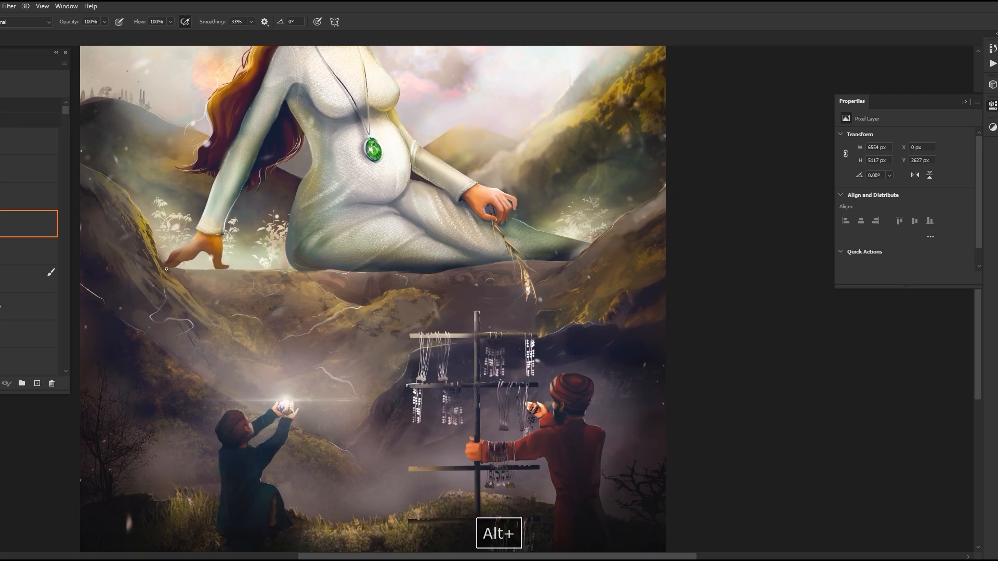
{"action": "key", "text": "alt"}
{"action": "key", "text": "bracketleft"}
Examine the seated woman, the ledge and the whole composition at several magnifications.
{"action": "scroll", "coordinate": [426, 326], "scroll_direction": "down", "scroll_amount": 1}
{"action": "scroll", "coordinate": [426, 325], "scroll_direction": "down", "scroll_amount": 1}
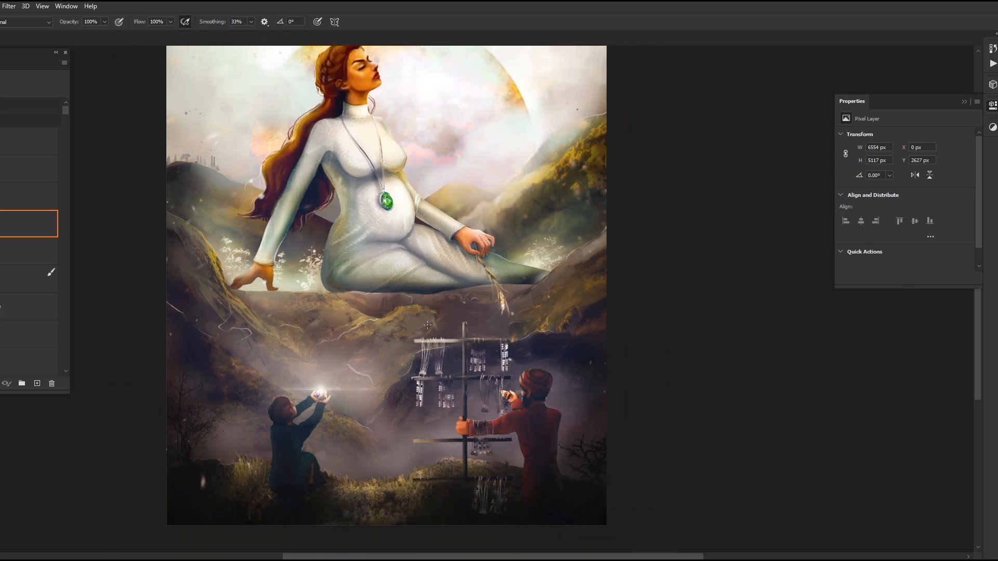
{"action": "scroll", "coordinate": [427, 325], "scroll_direction": "down", "scroll_amount": 3}
{"action": "scroll", "coordinate": [457, 198], "scroll_direction": "up", "scroll_amount": 5}
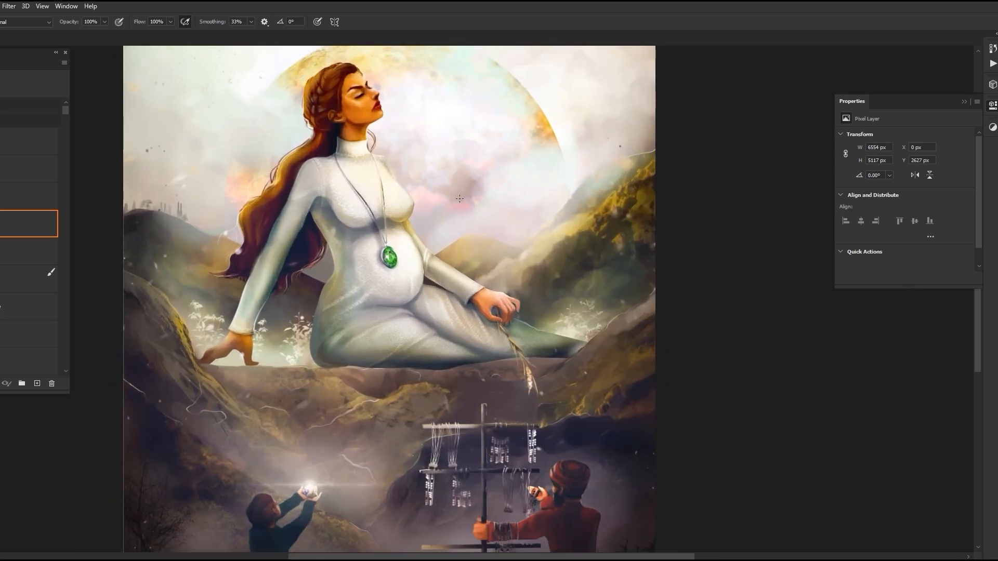
{"action": "scroll", "coordinate": [460, 198], "scroll_direction": "down", "scroll_amount": 4}
{"action": "scroll", "coordinate": [460, 198], "scroll_direction": "down", "scroll_amount": 1}
{"action": "scroll", "coordinate": [460, 198], "scroll_direction": "down", "scroll_amount": 1}
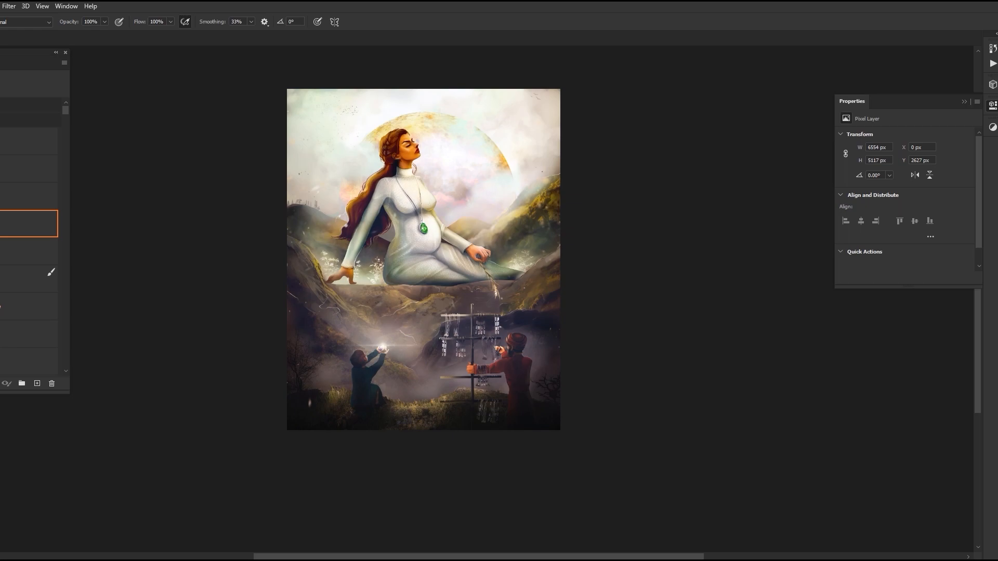
Undo the layer merge, enlarge the Eraser and work on the light lines above the kneeling figure, undoing an unwanted stroke.
{"action": "key", "text": "g"}
{"action": "key", "text": "ctrl+e"}
{"action": "scroll", "coordinate": [638, 296], "scroll_direction": "up", "scroll_amount": 1}
{"action": "key", "text": "ctrl+z"}
{"action": "key", "text": "e"}
{"action": "key", "text": "bracketright"}
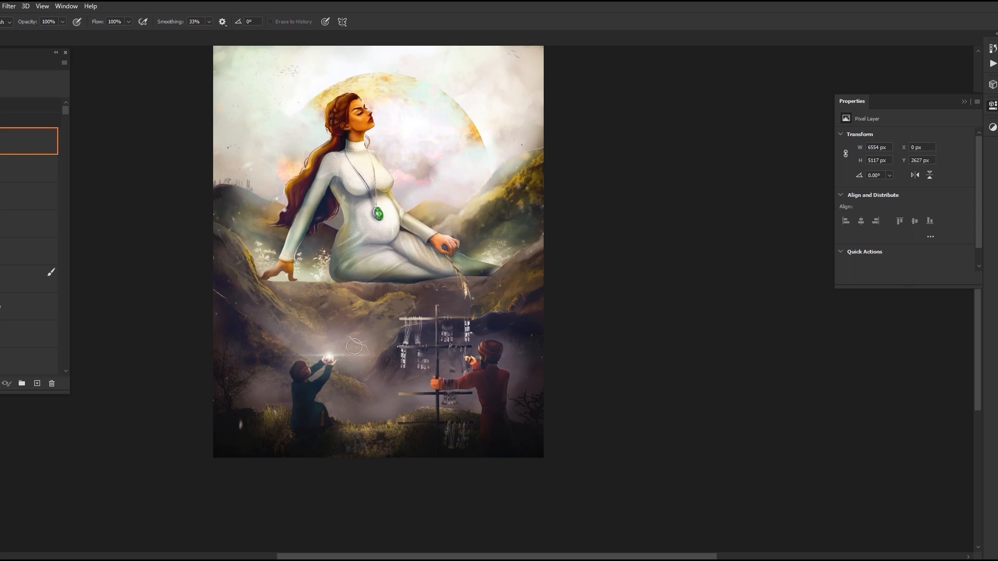
{"action": "key", "text": "ctrl+z"}
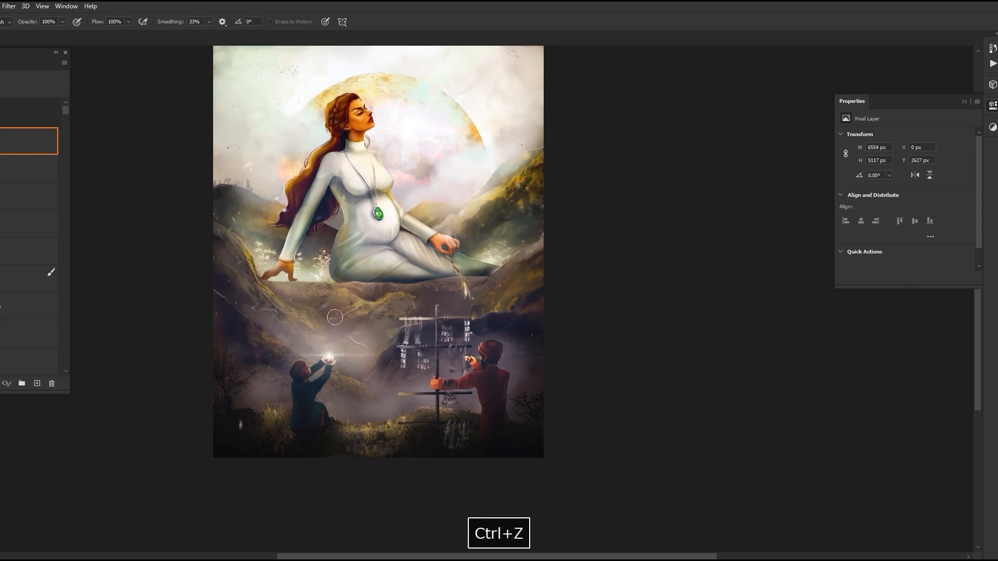